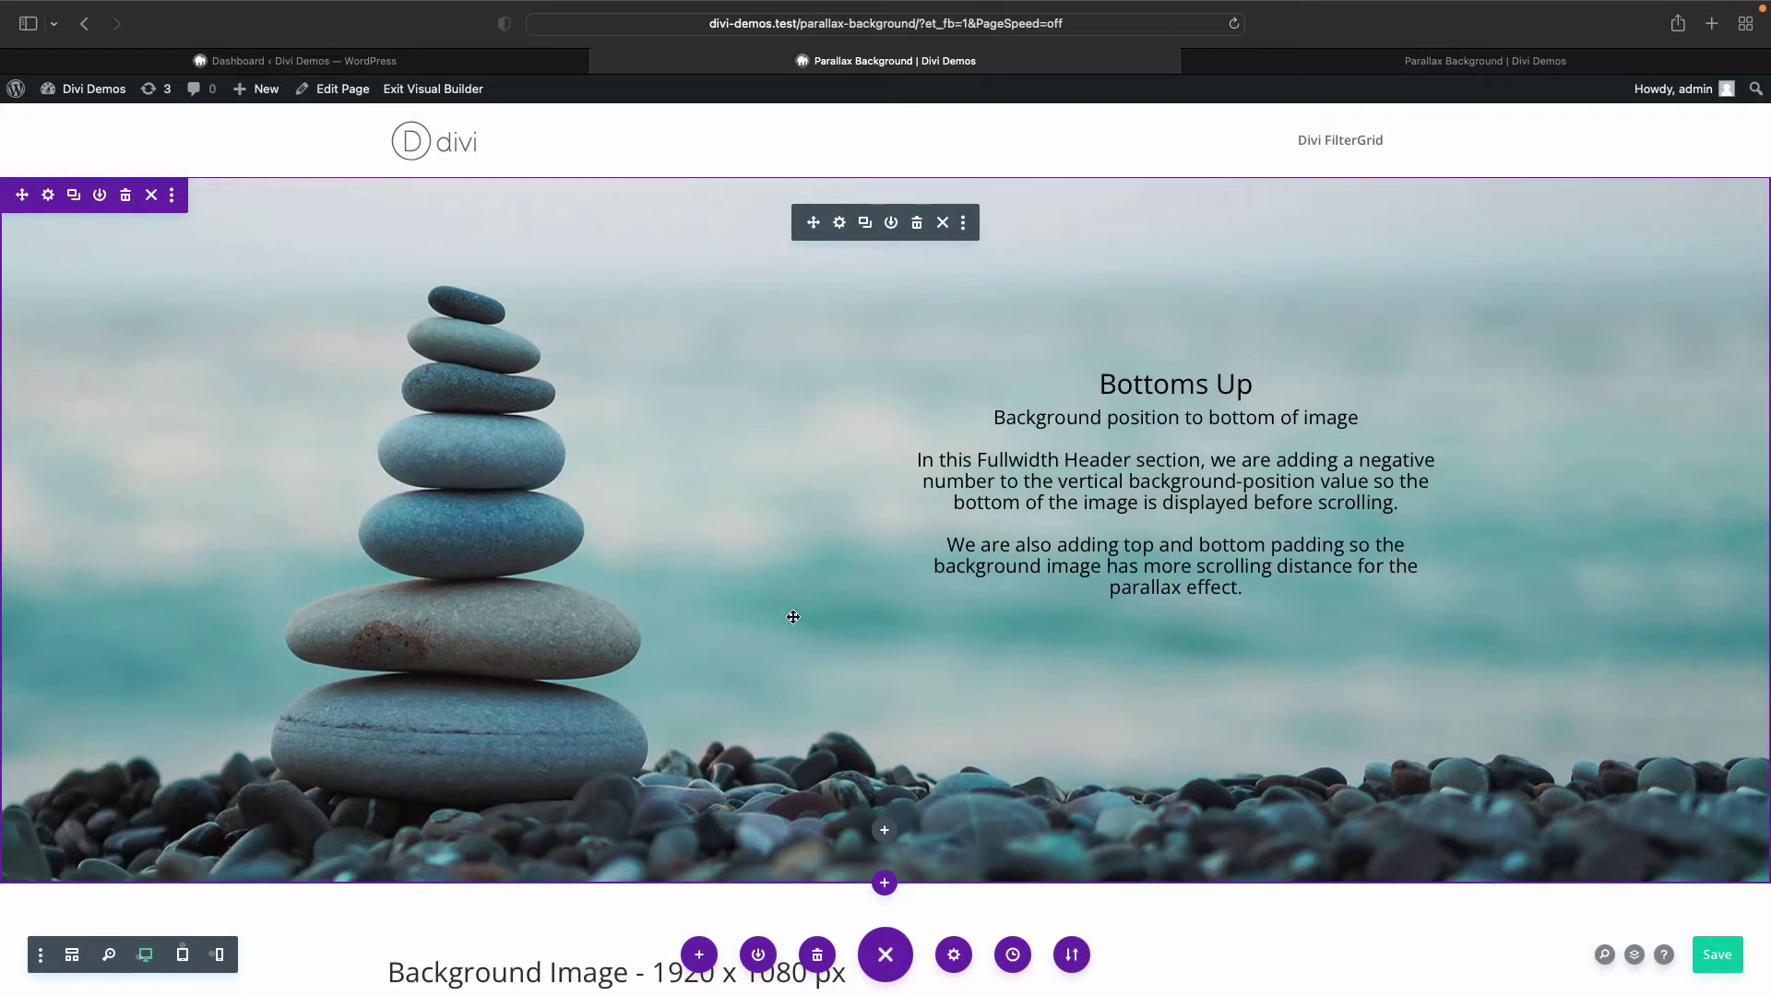
Open the Fullwidth Header module's settings
scroll(807, 661, "down", 5)
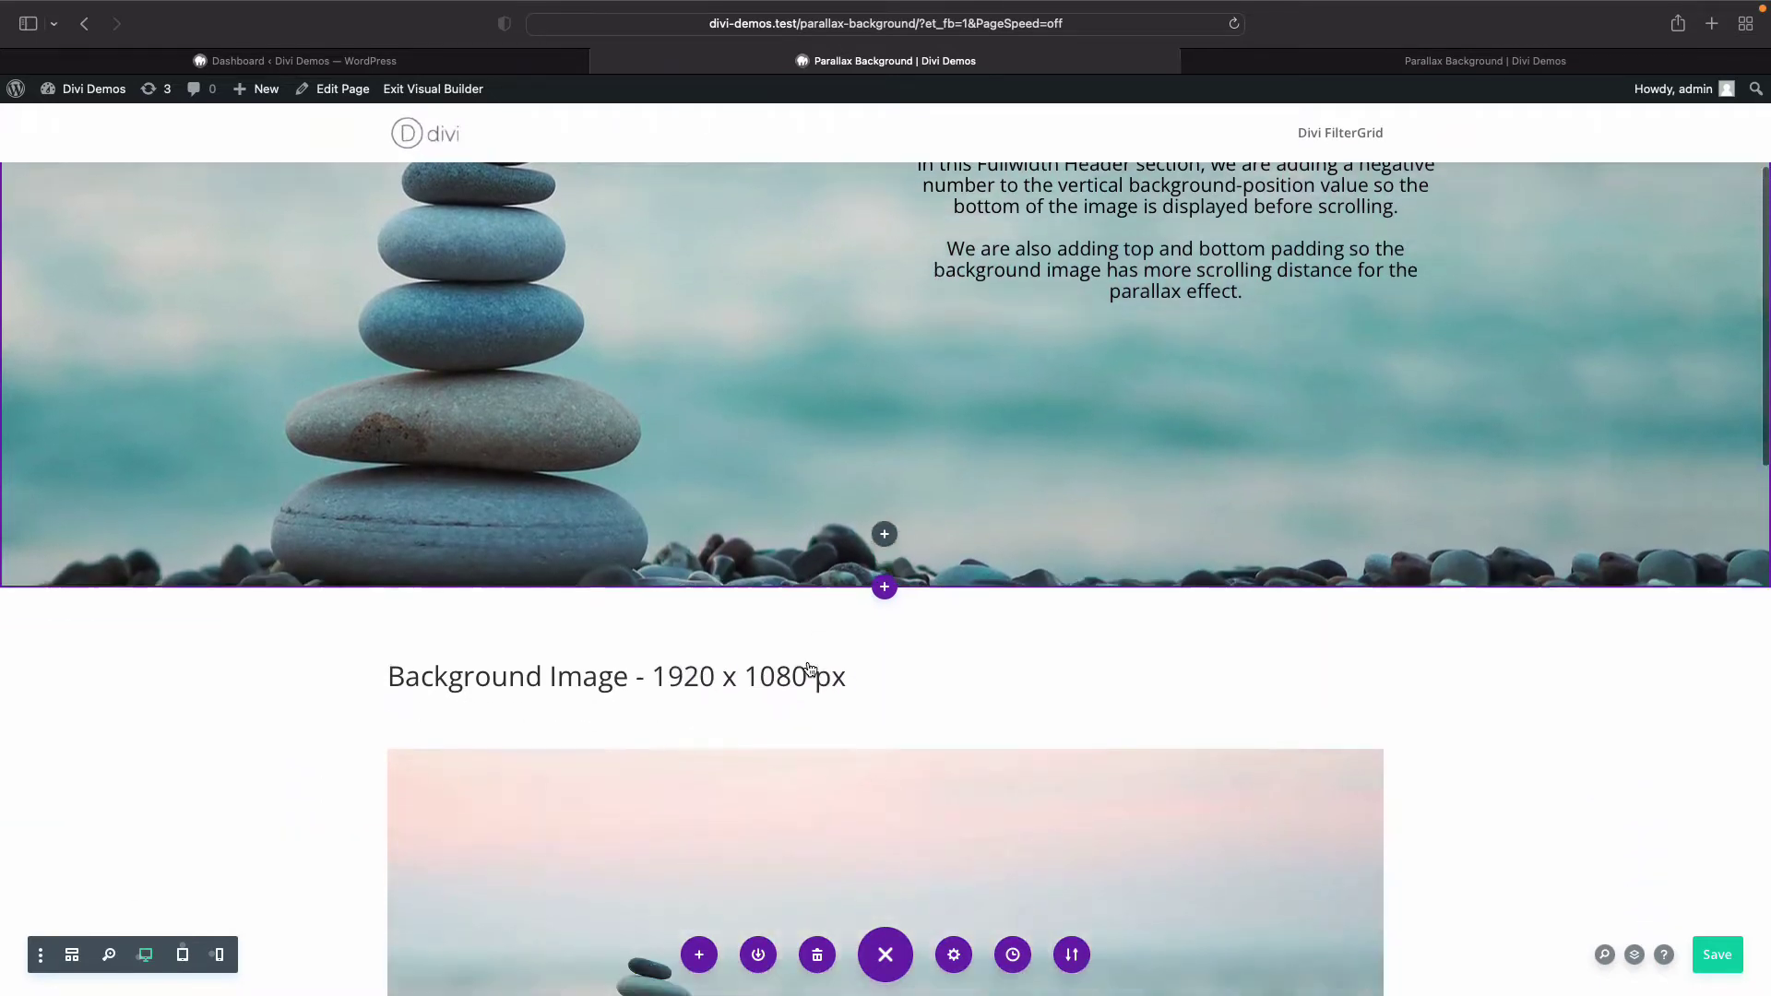
scroll(811, 668, "up", 5)
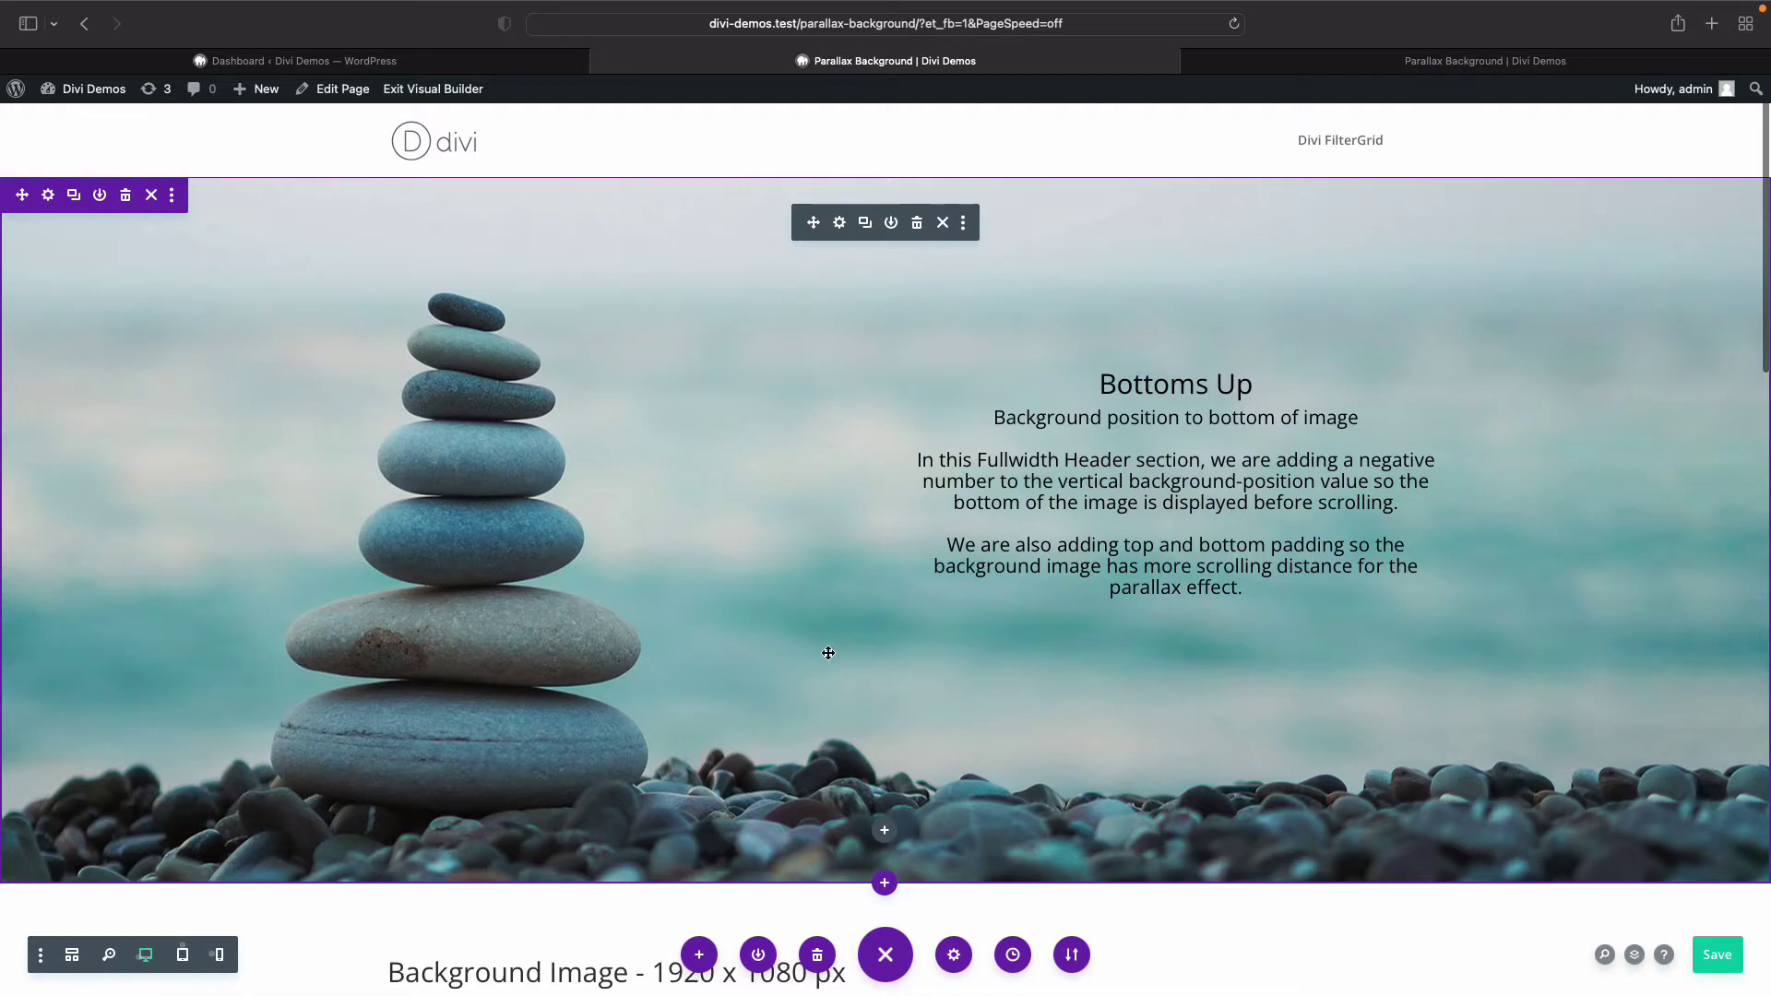
scroll(829, 652, "down", 14)
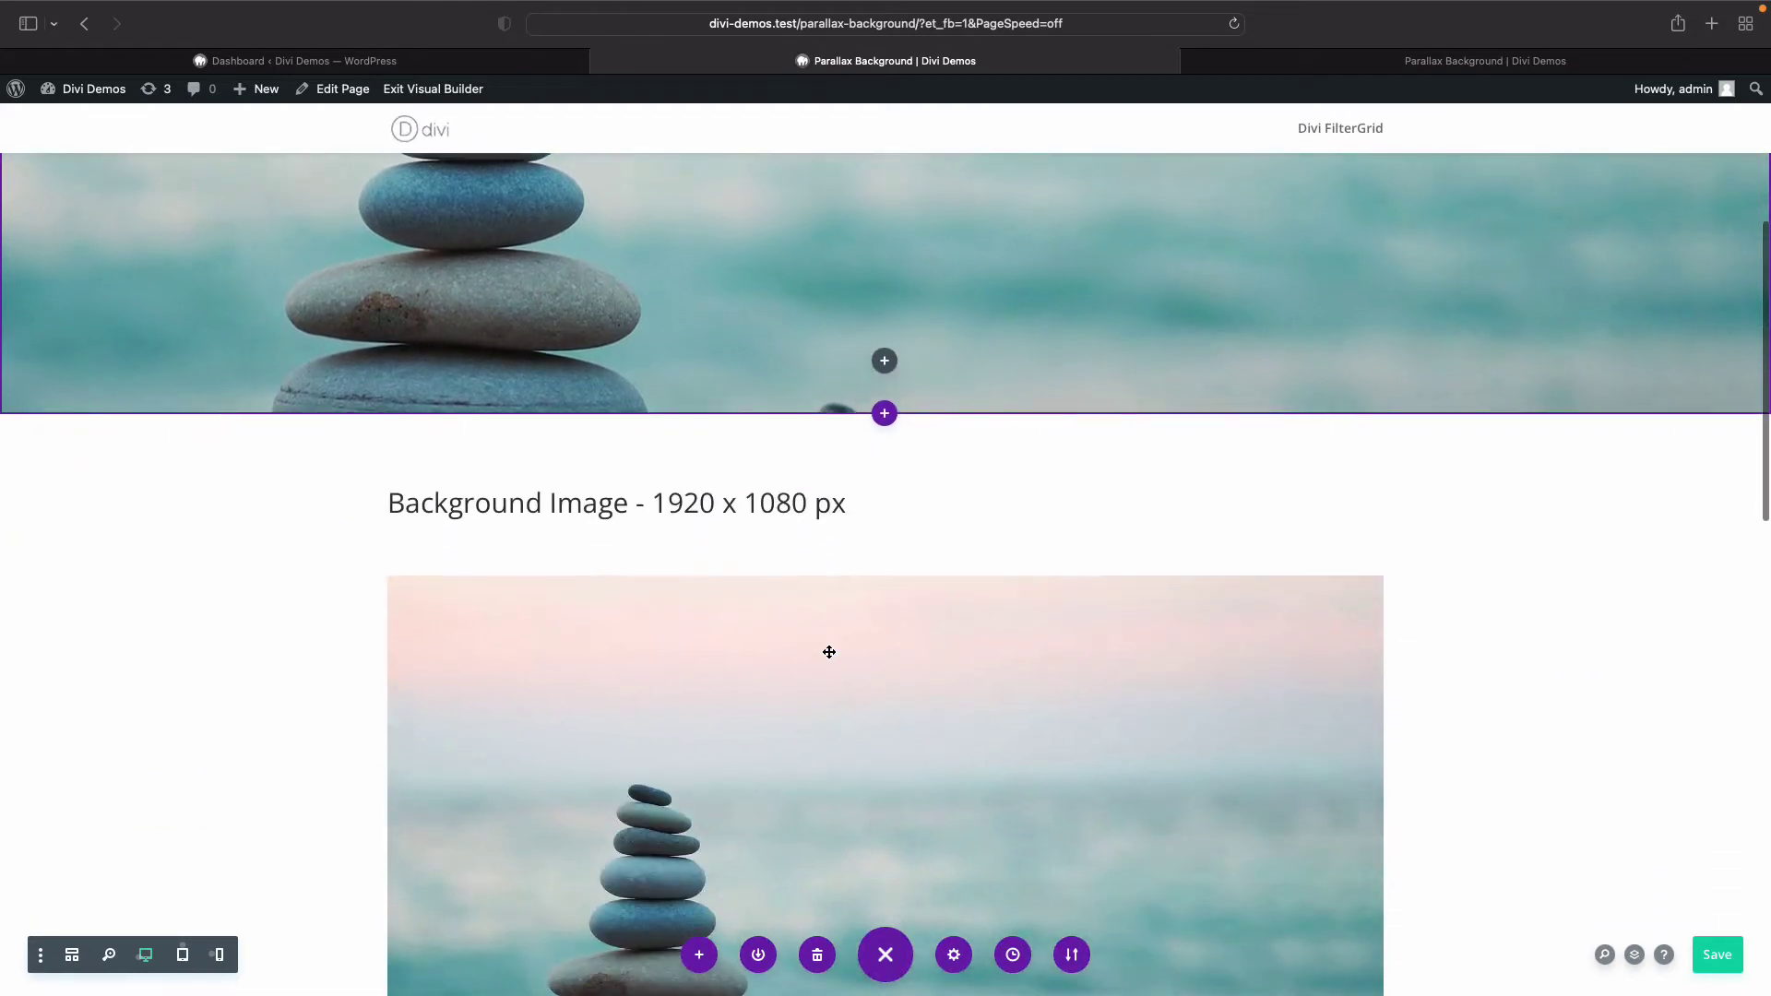
scroll(829, 657, "down", 5)
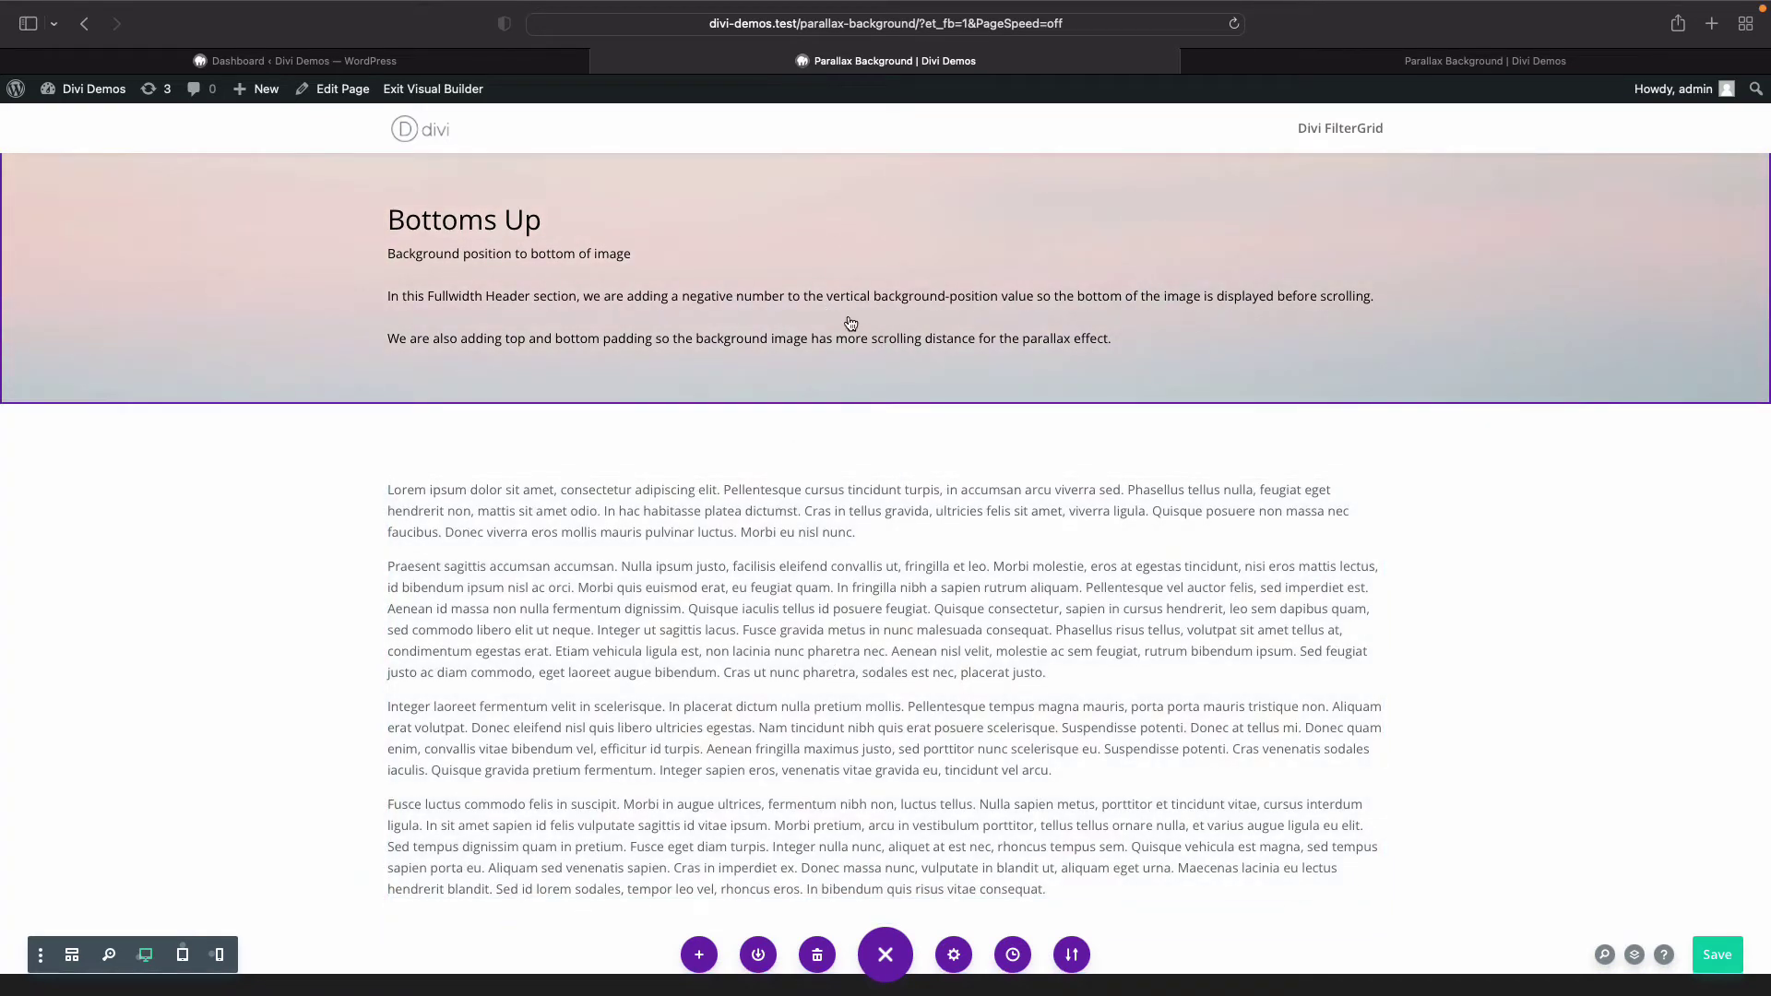
scroll(857, 332, "up", 10)
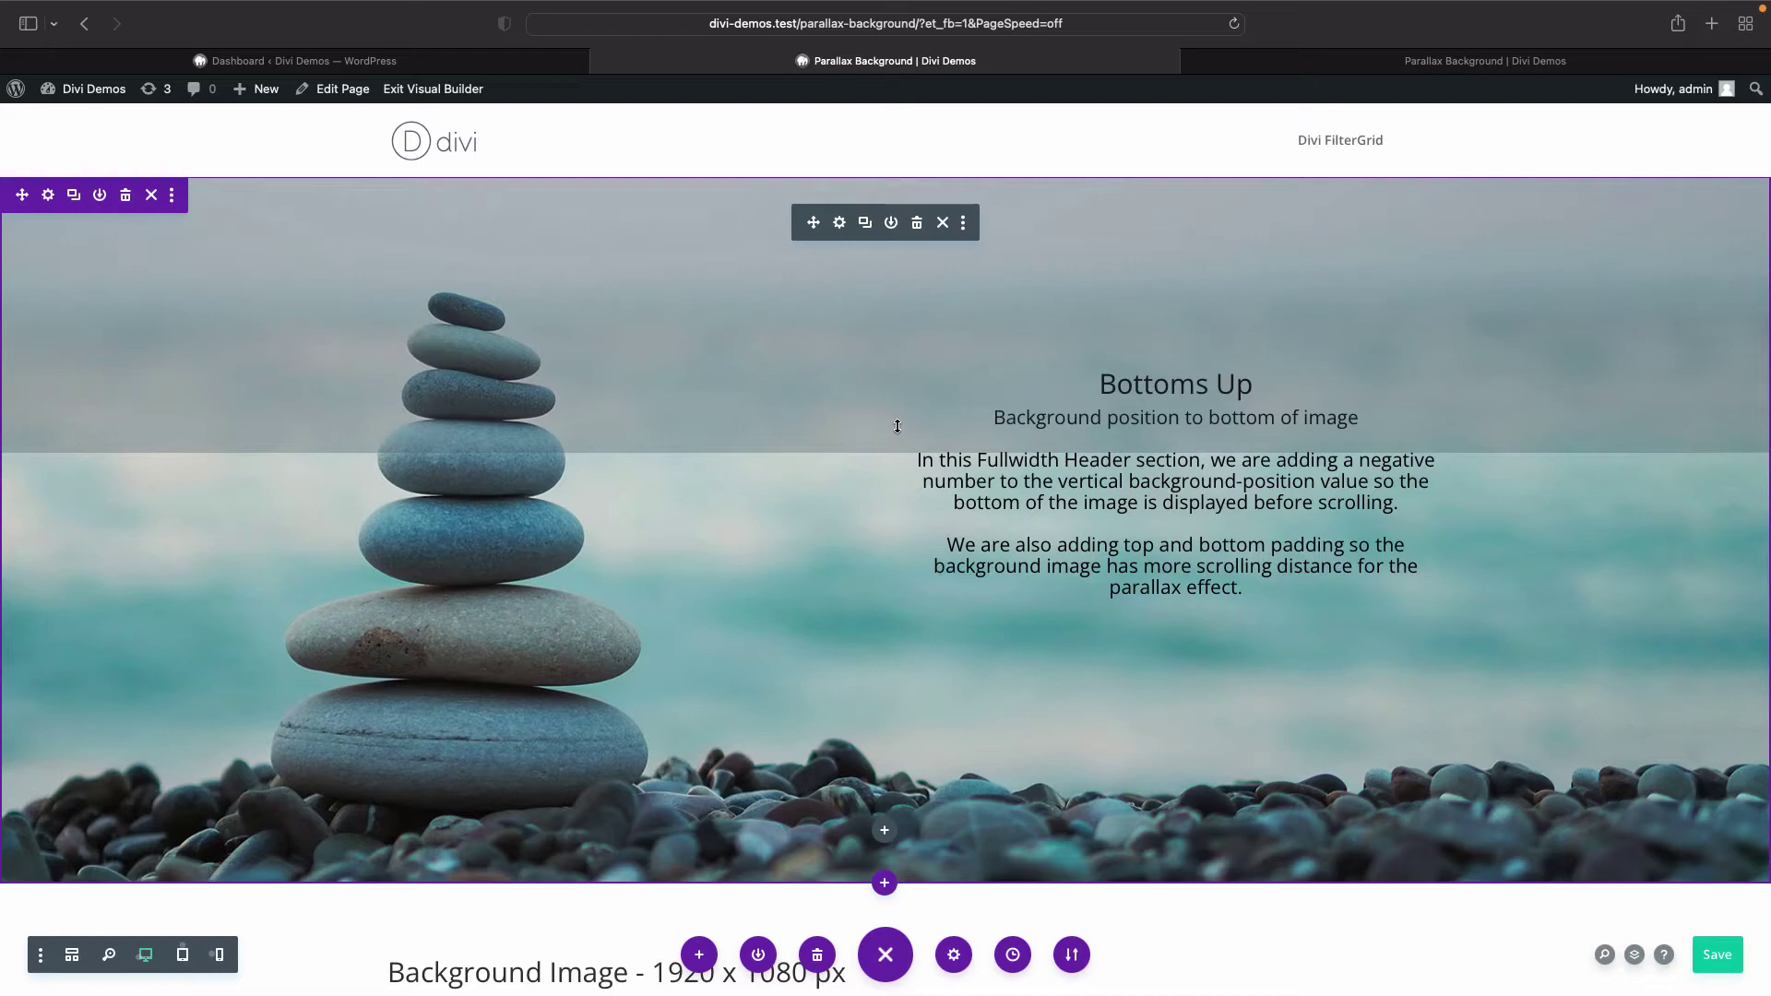
left_click(839, 223)
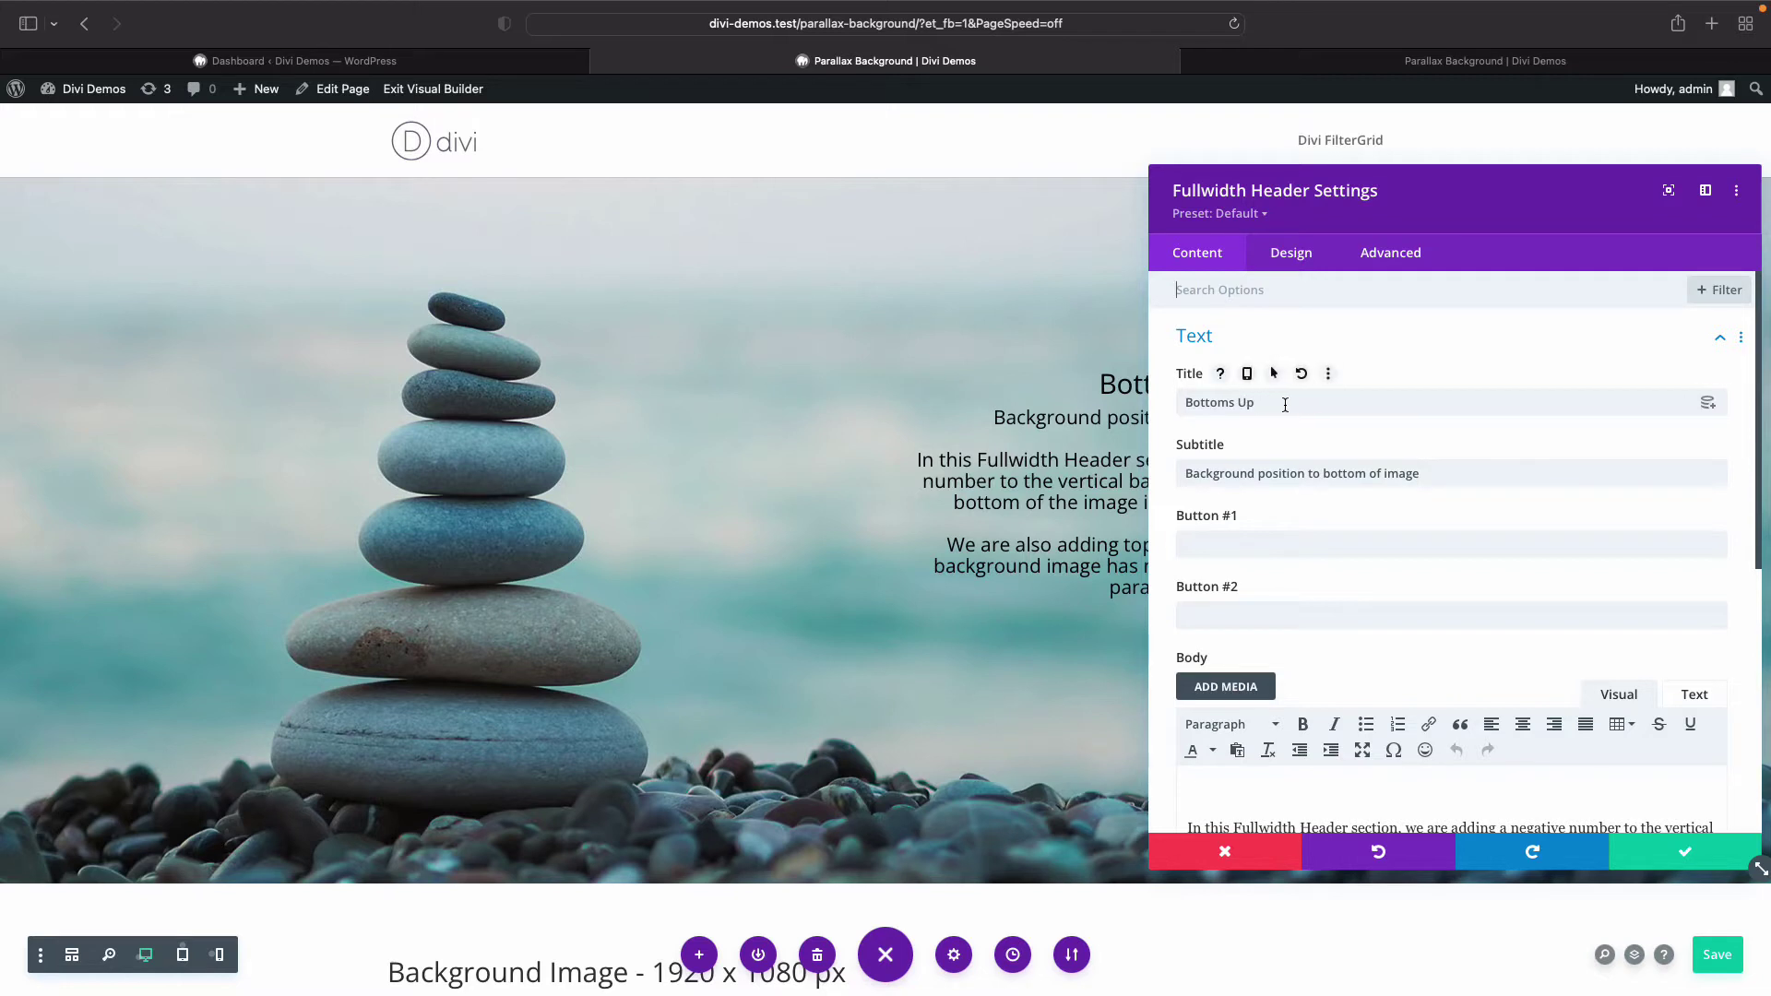
Show the header's stones background image with Use Parallax Effect on and True Parallax method
scroll(1282, 406, "down", 10)
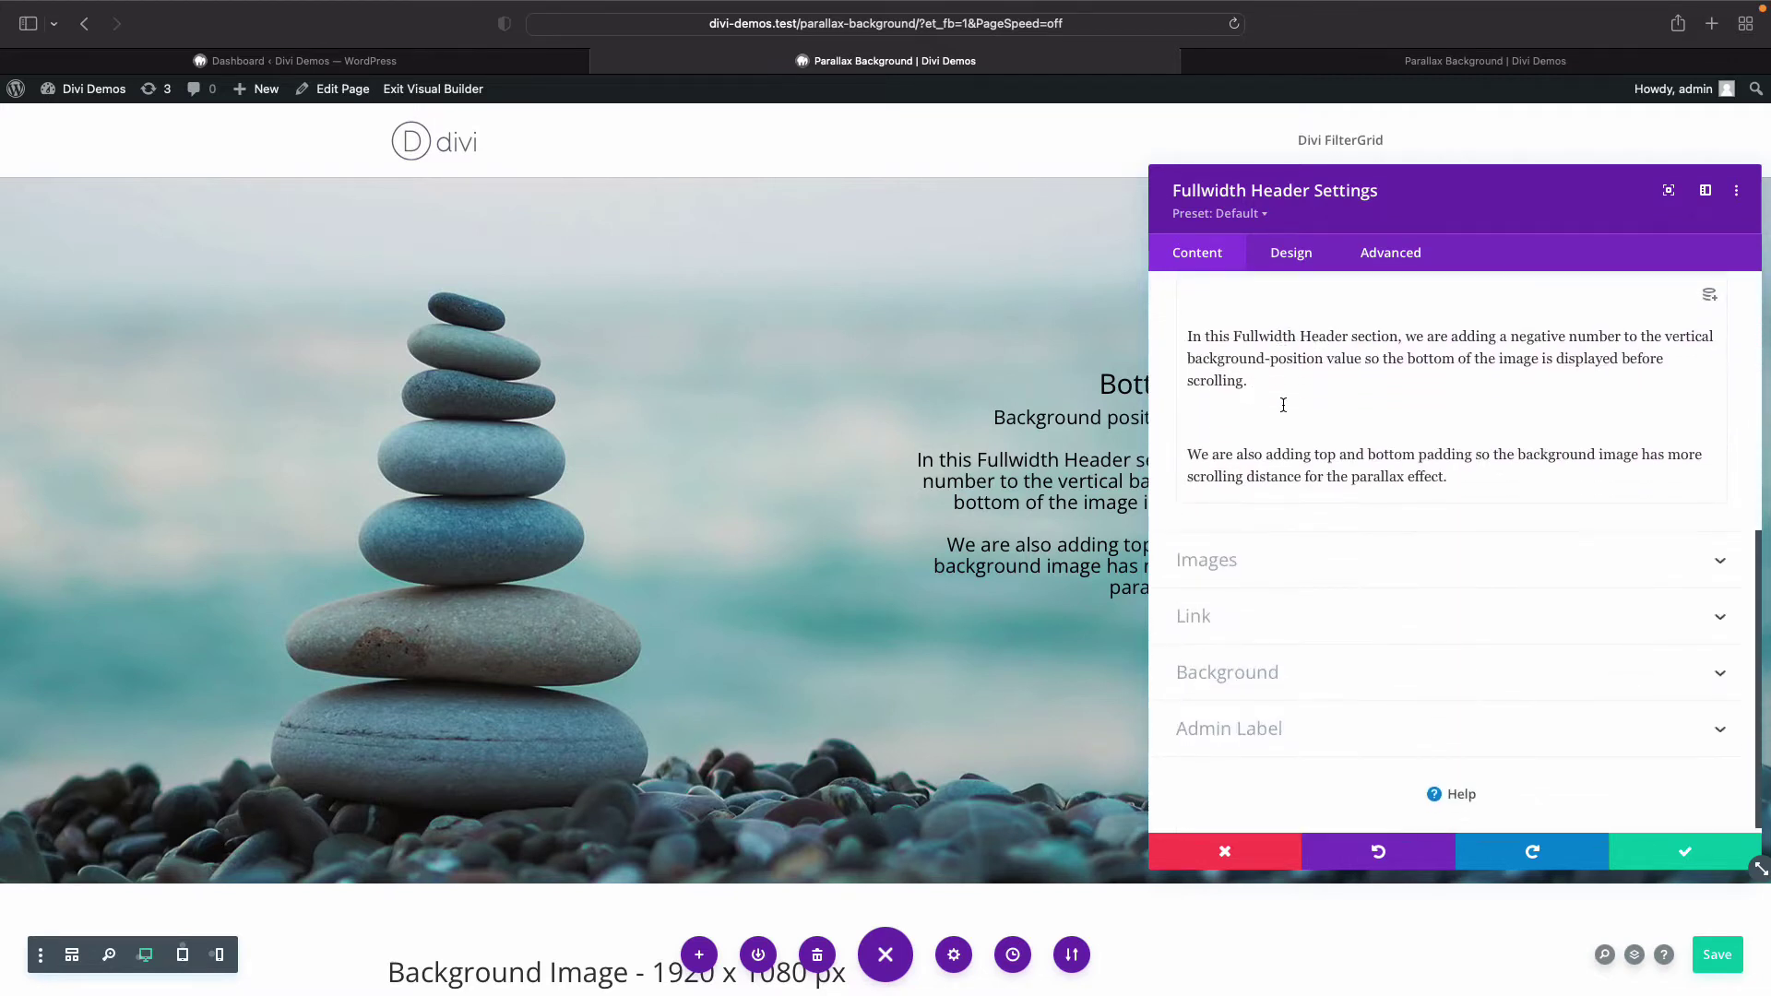
left_click(1392, 677)
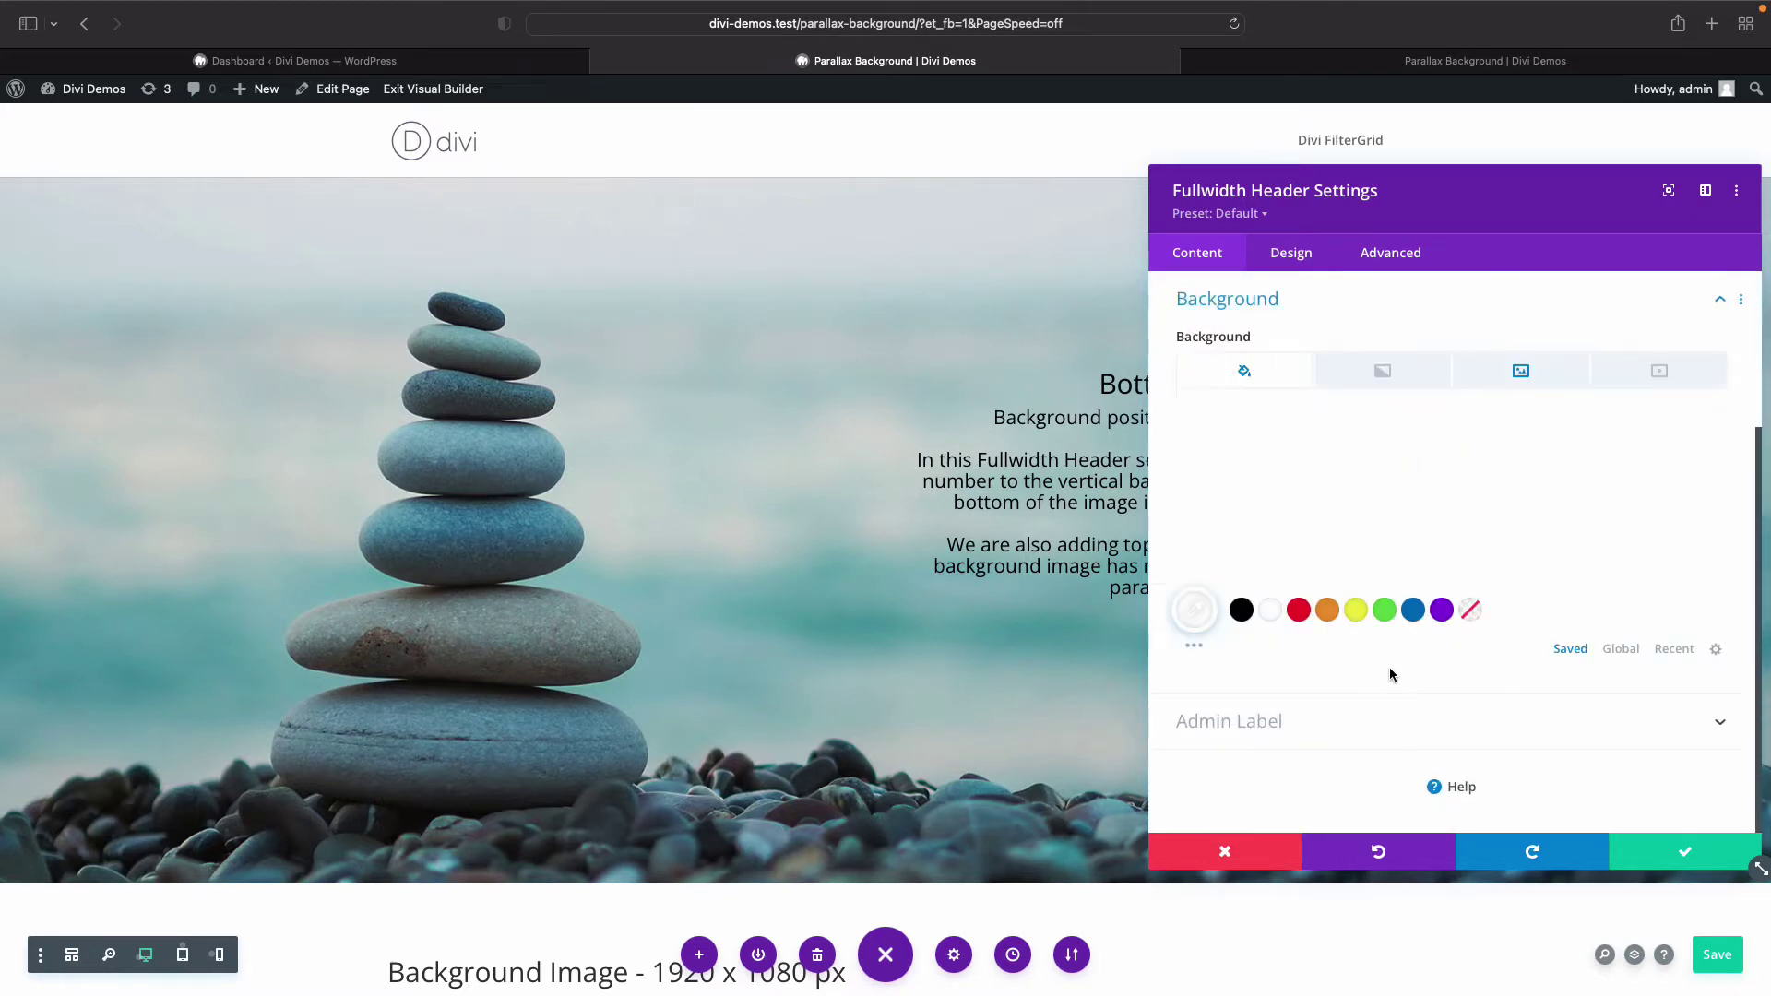
left_click(1497, 384)
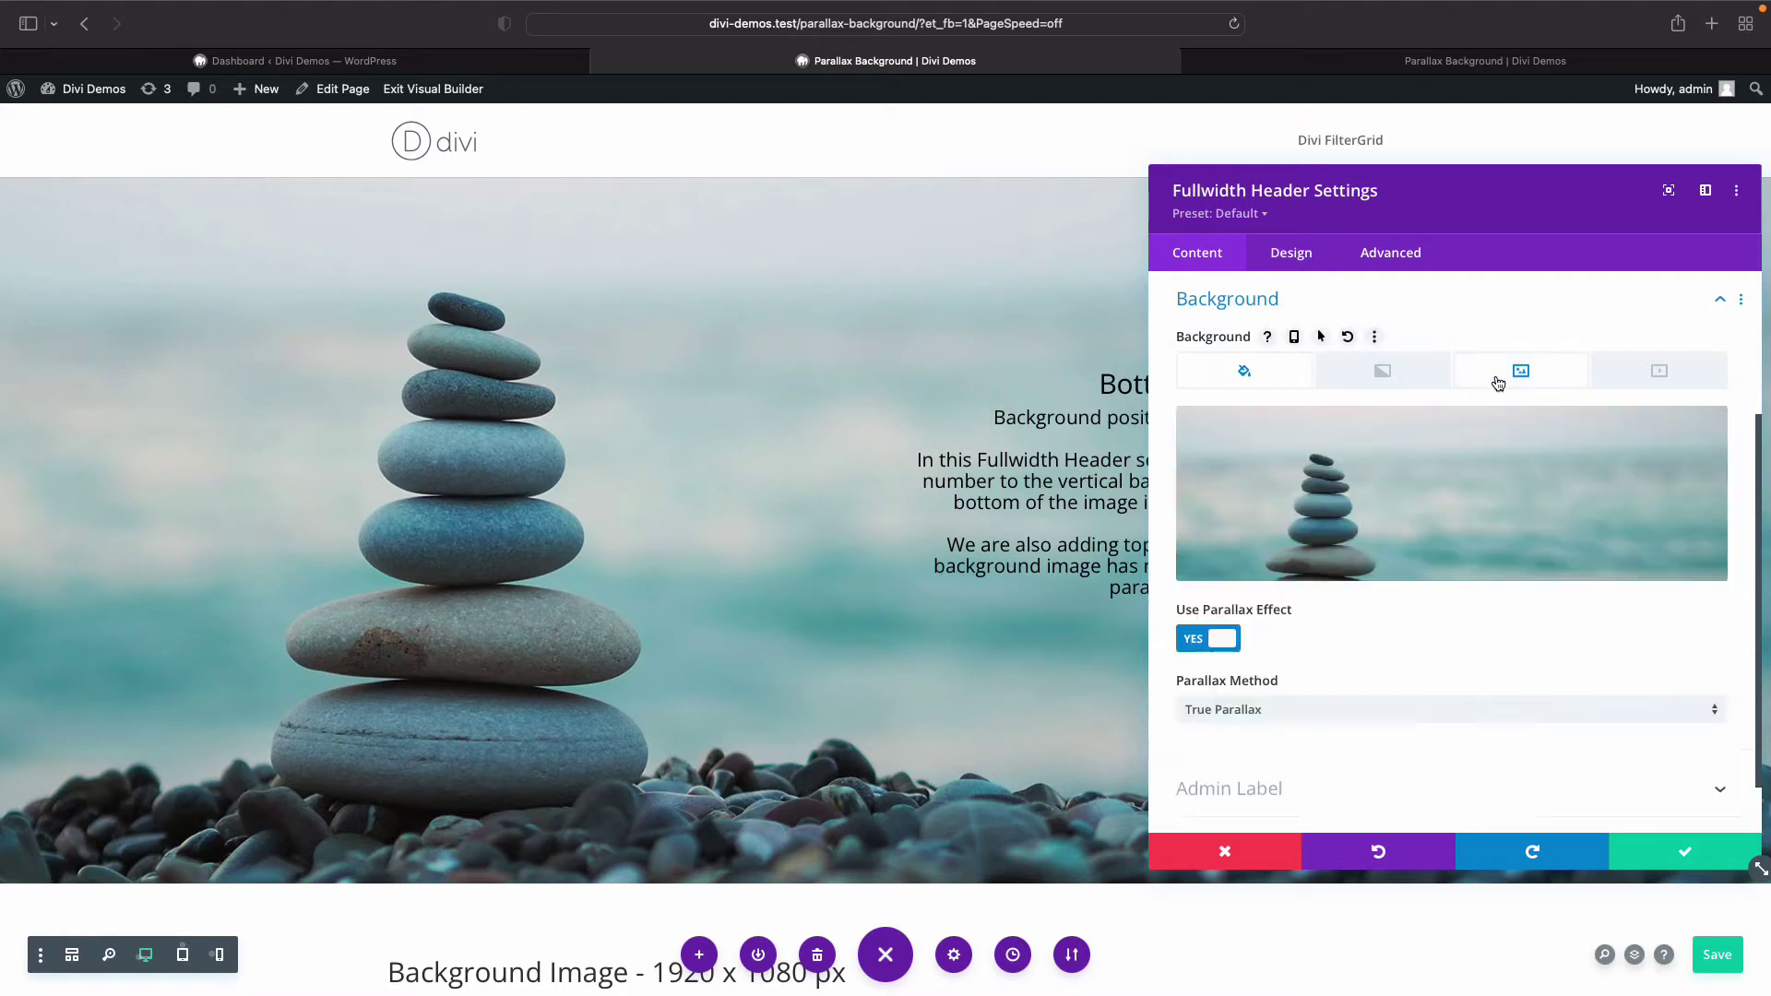
mouse_move(1420, 494)
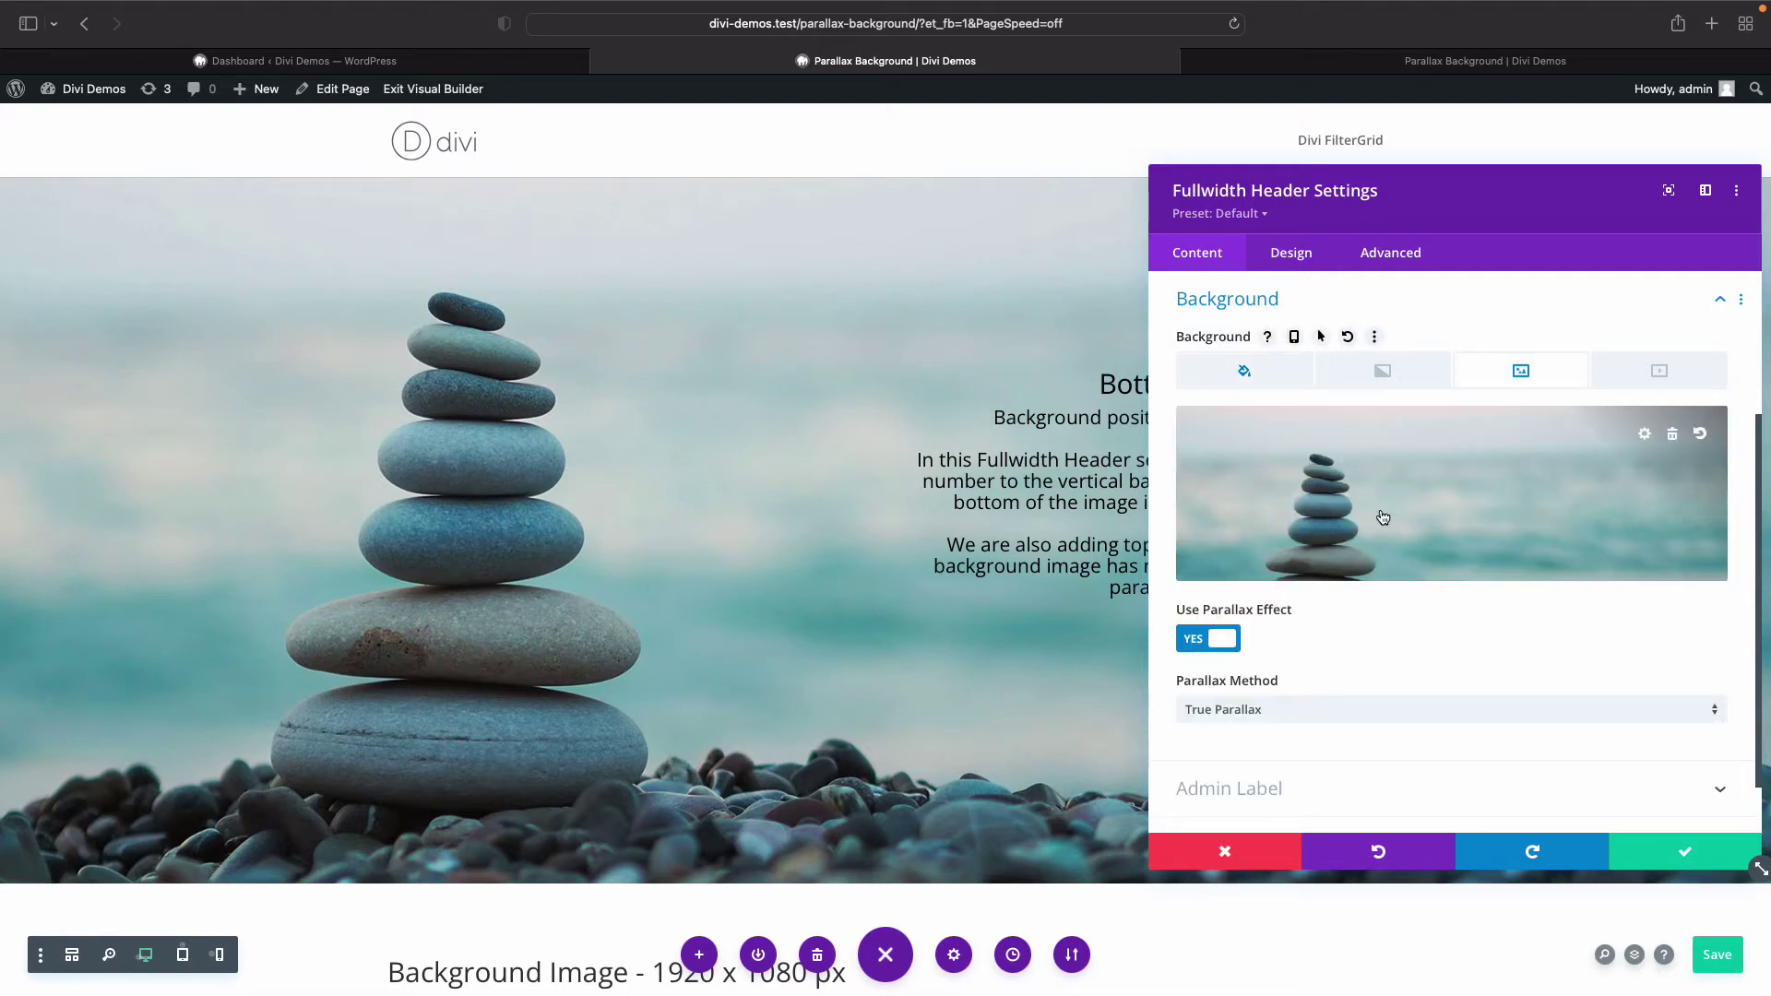
scroll(882, 637, "down", 5)
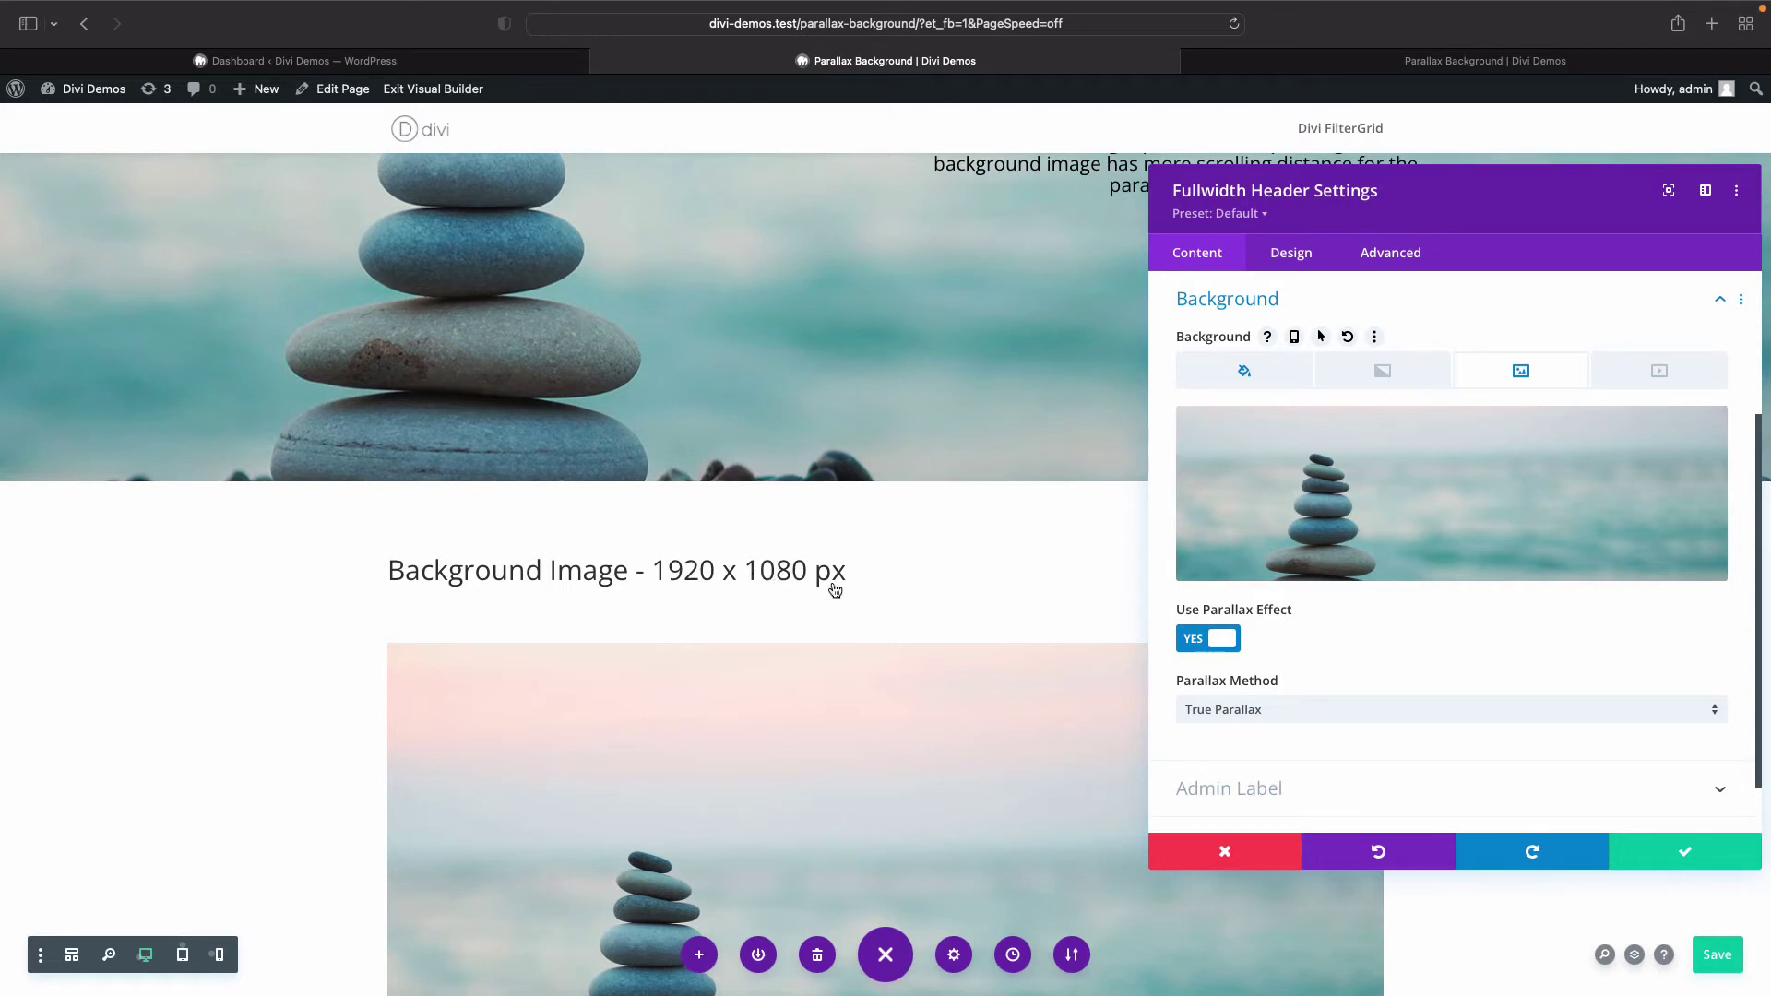
scroll(849, 587, "up", 2)
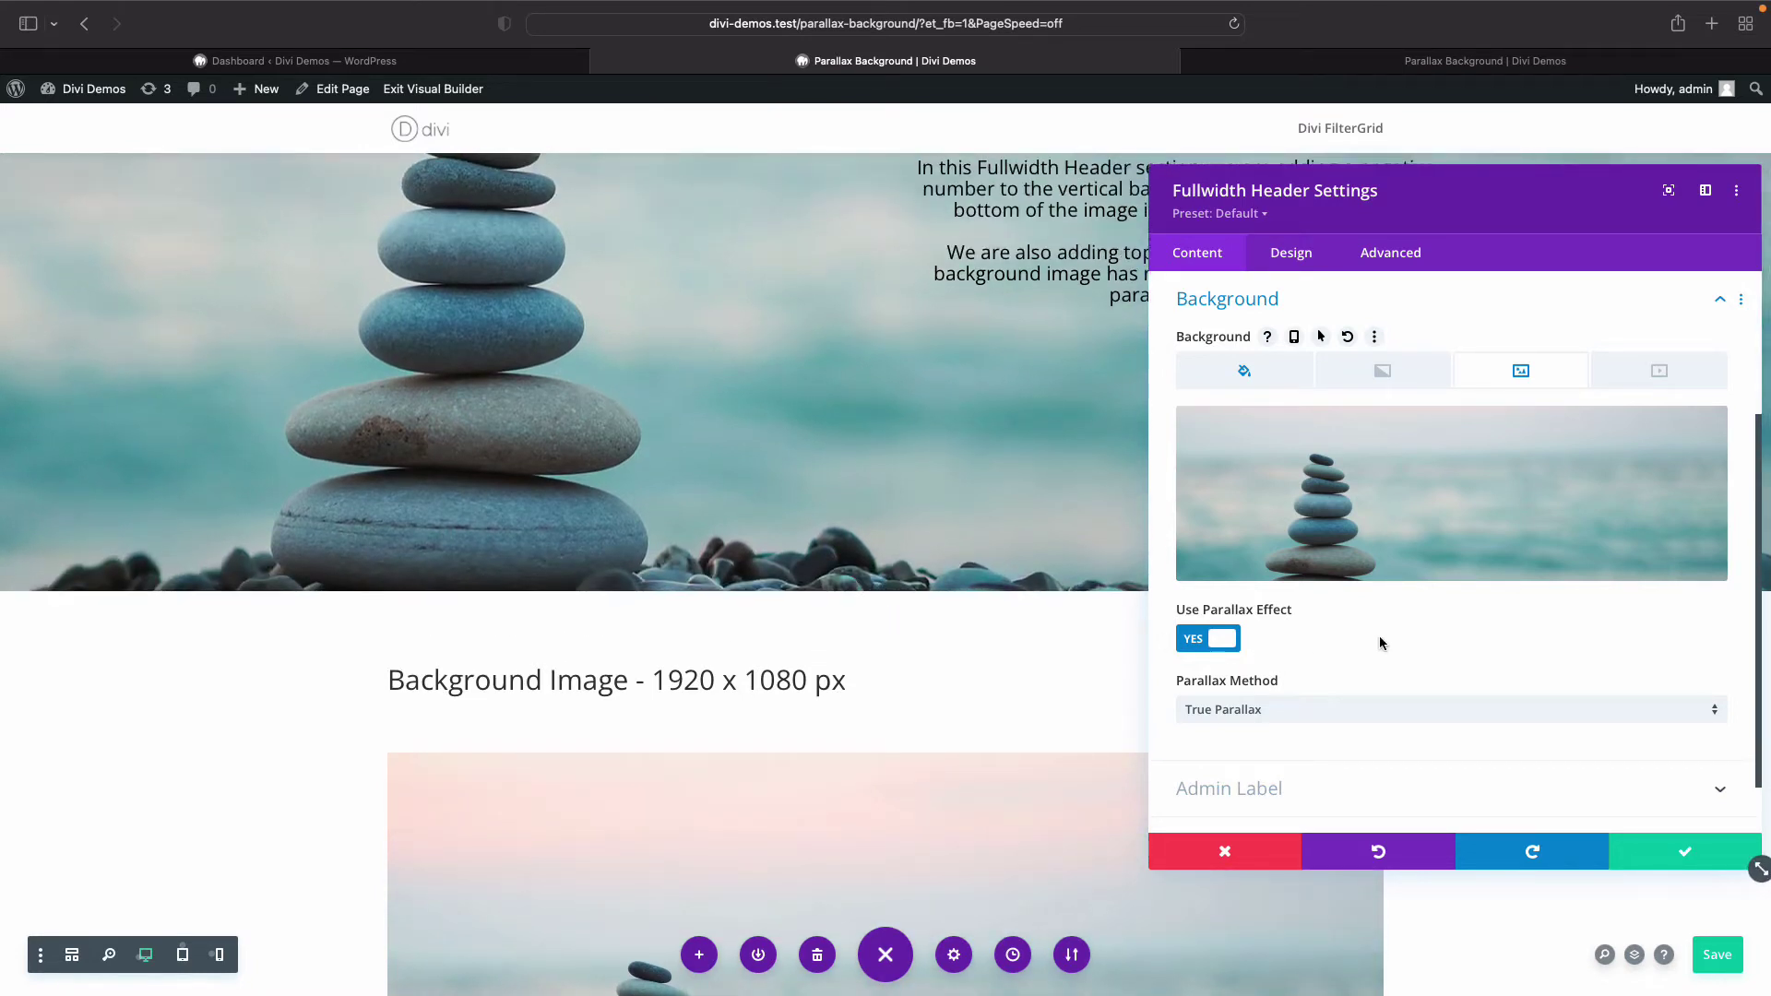
scroll(1381, 640, "down", 1)
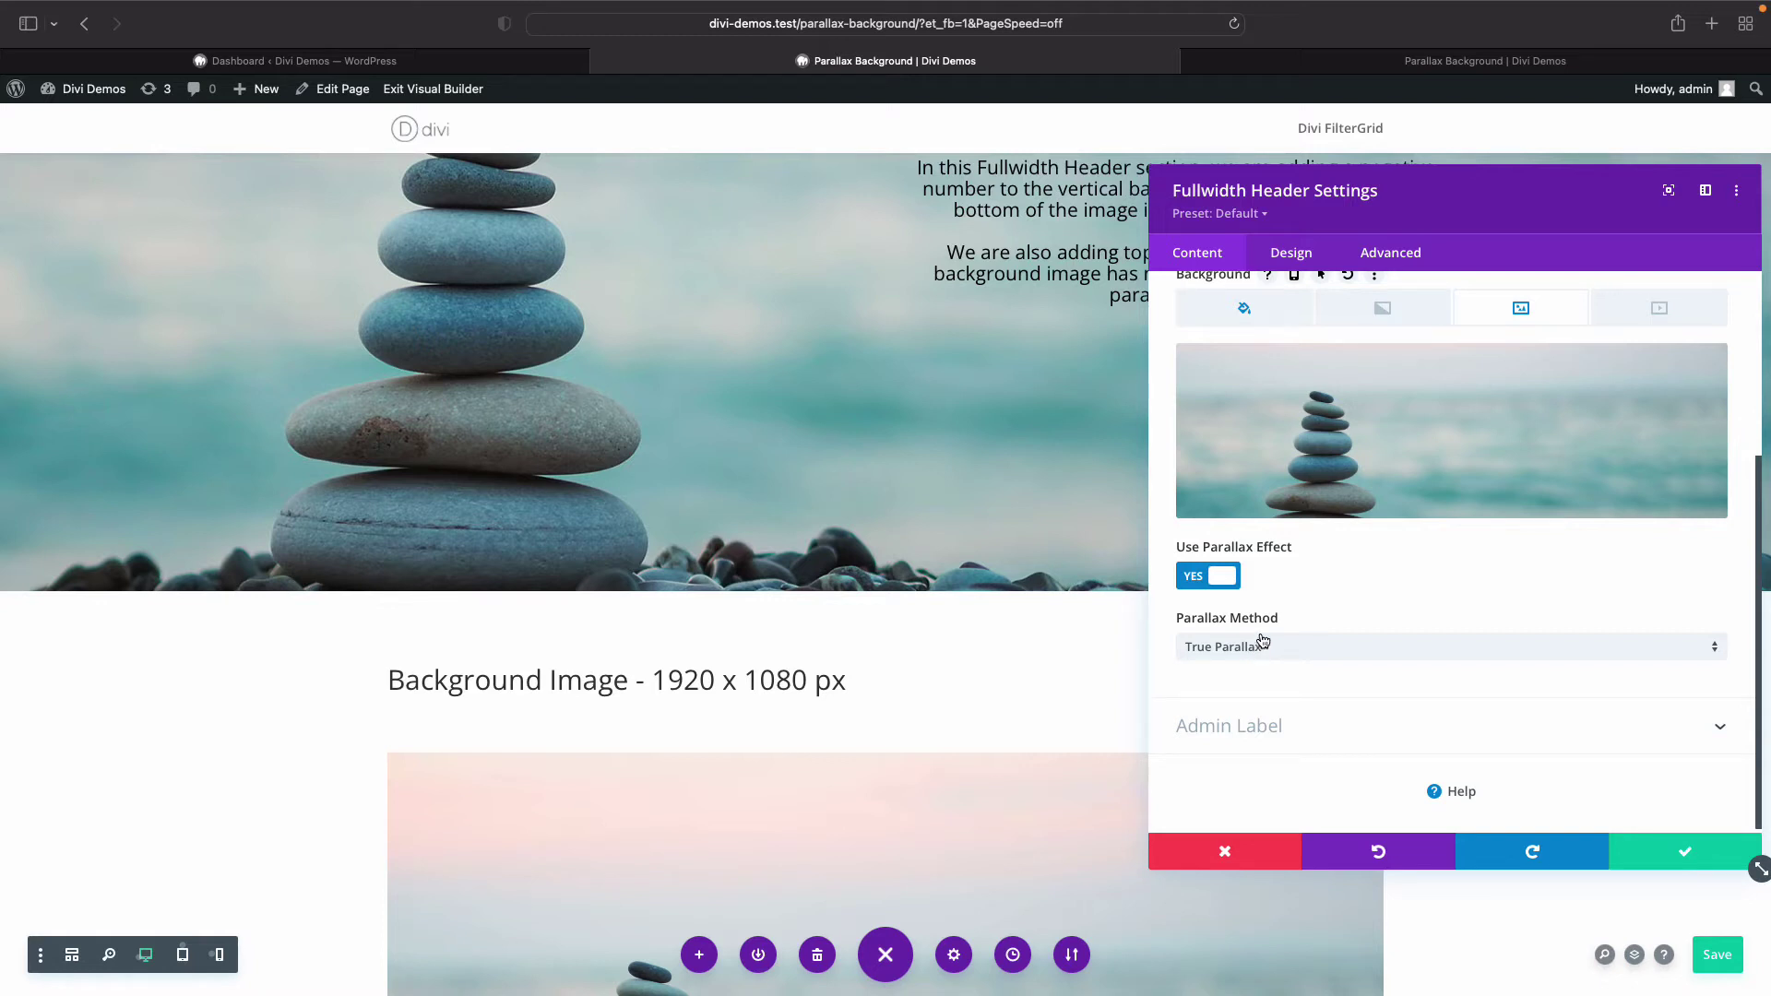
scroll(1325, 645, "up", 2)
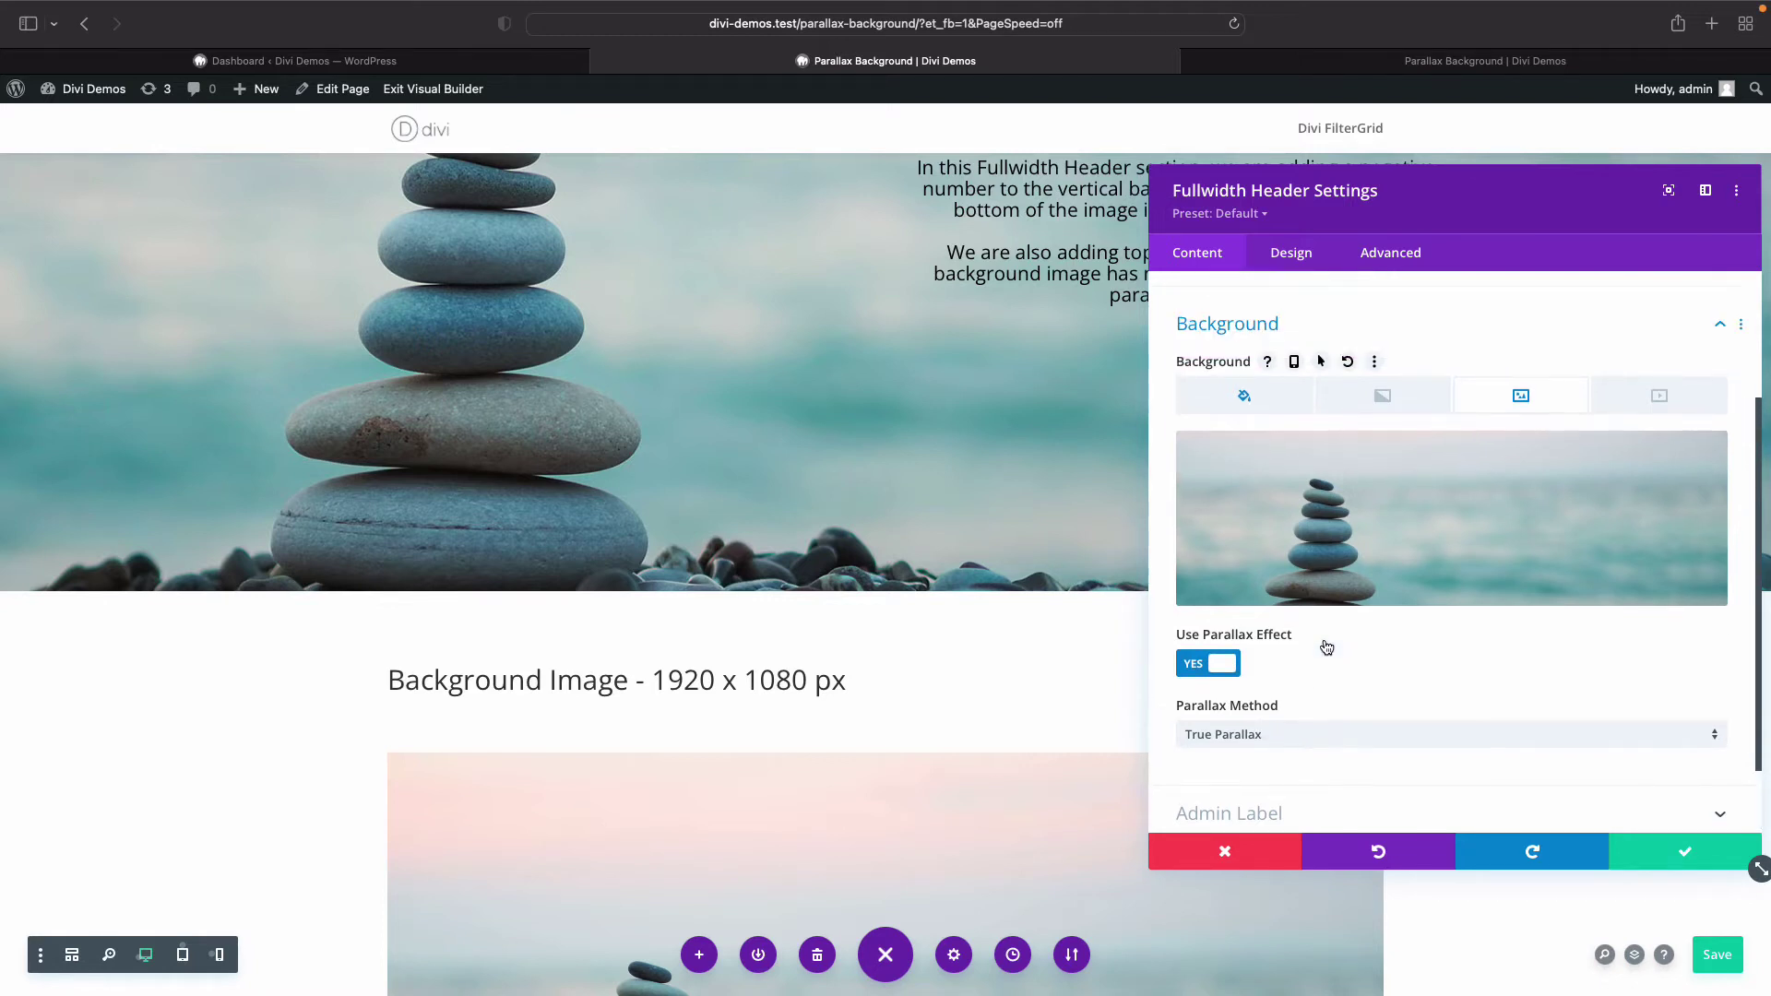
scroll(1327, 647, "down", 2)
scroll(1325, 645, "up", 3)
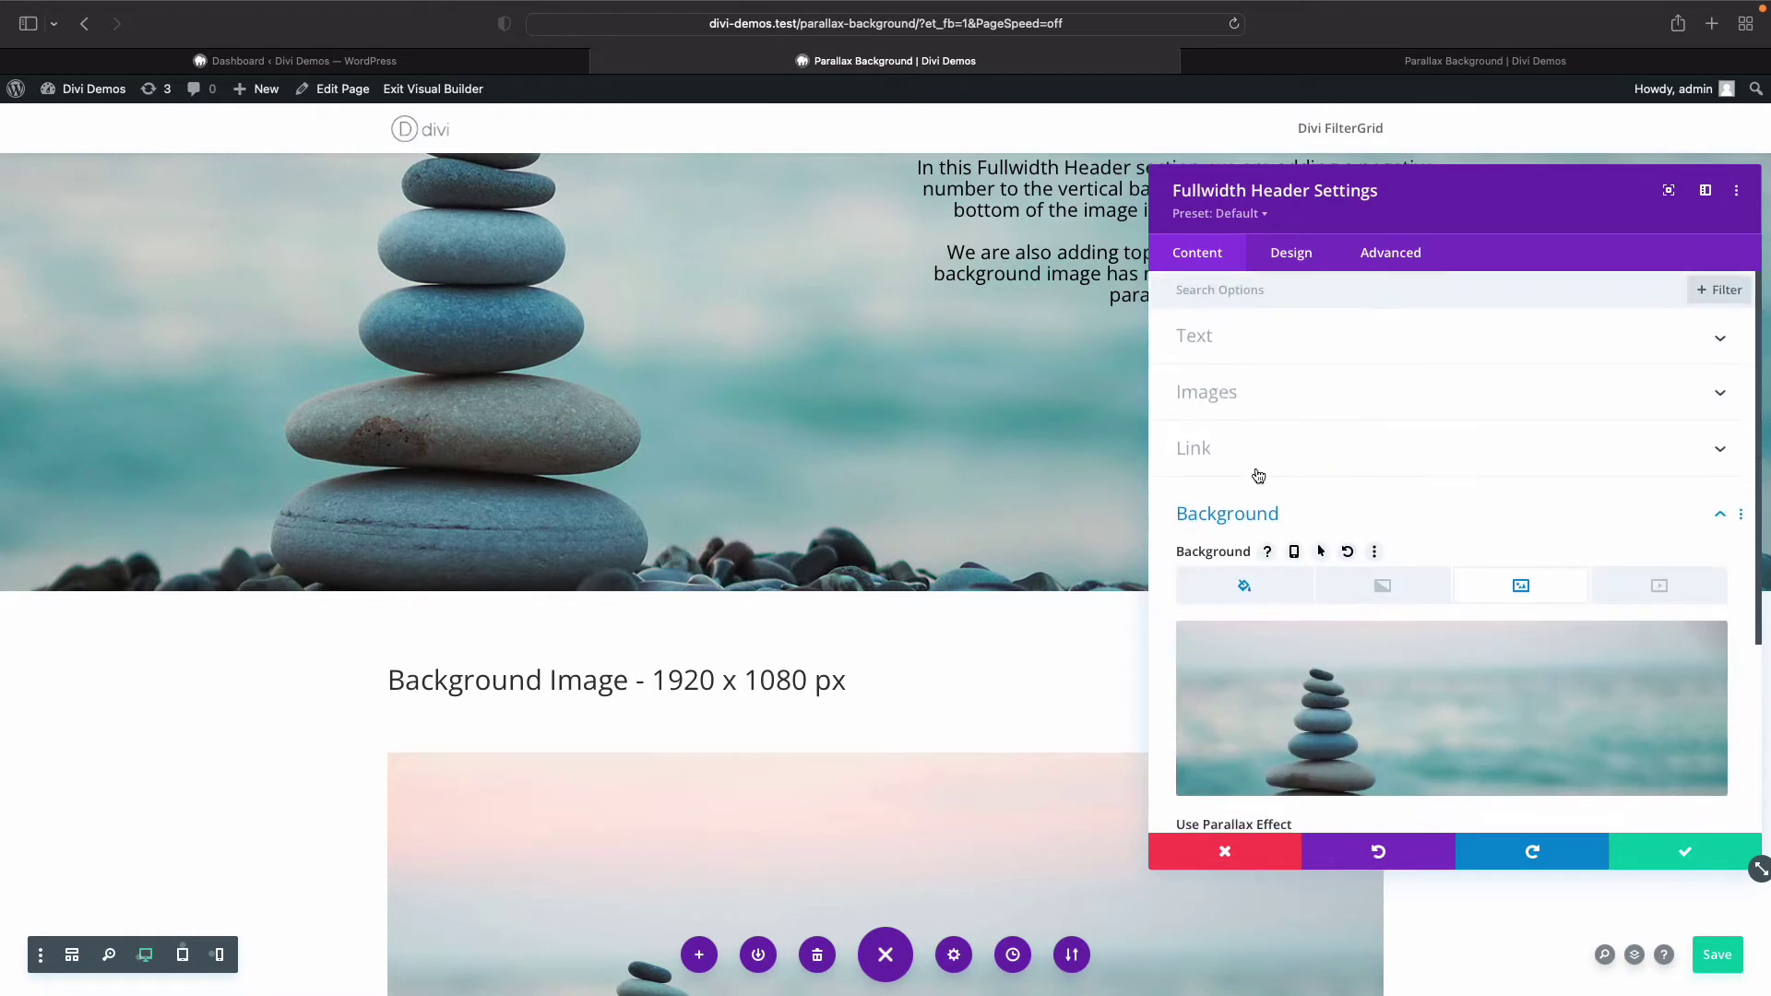
Verify the header's CSS ID reads 'bottoms-up' under Advanced, then close its settings
left_click(1382, 255)
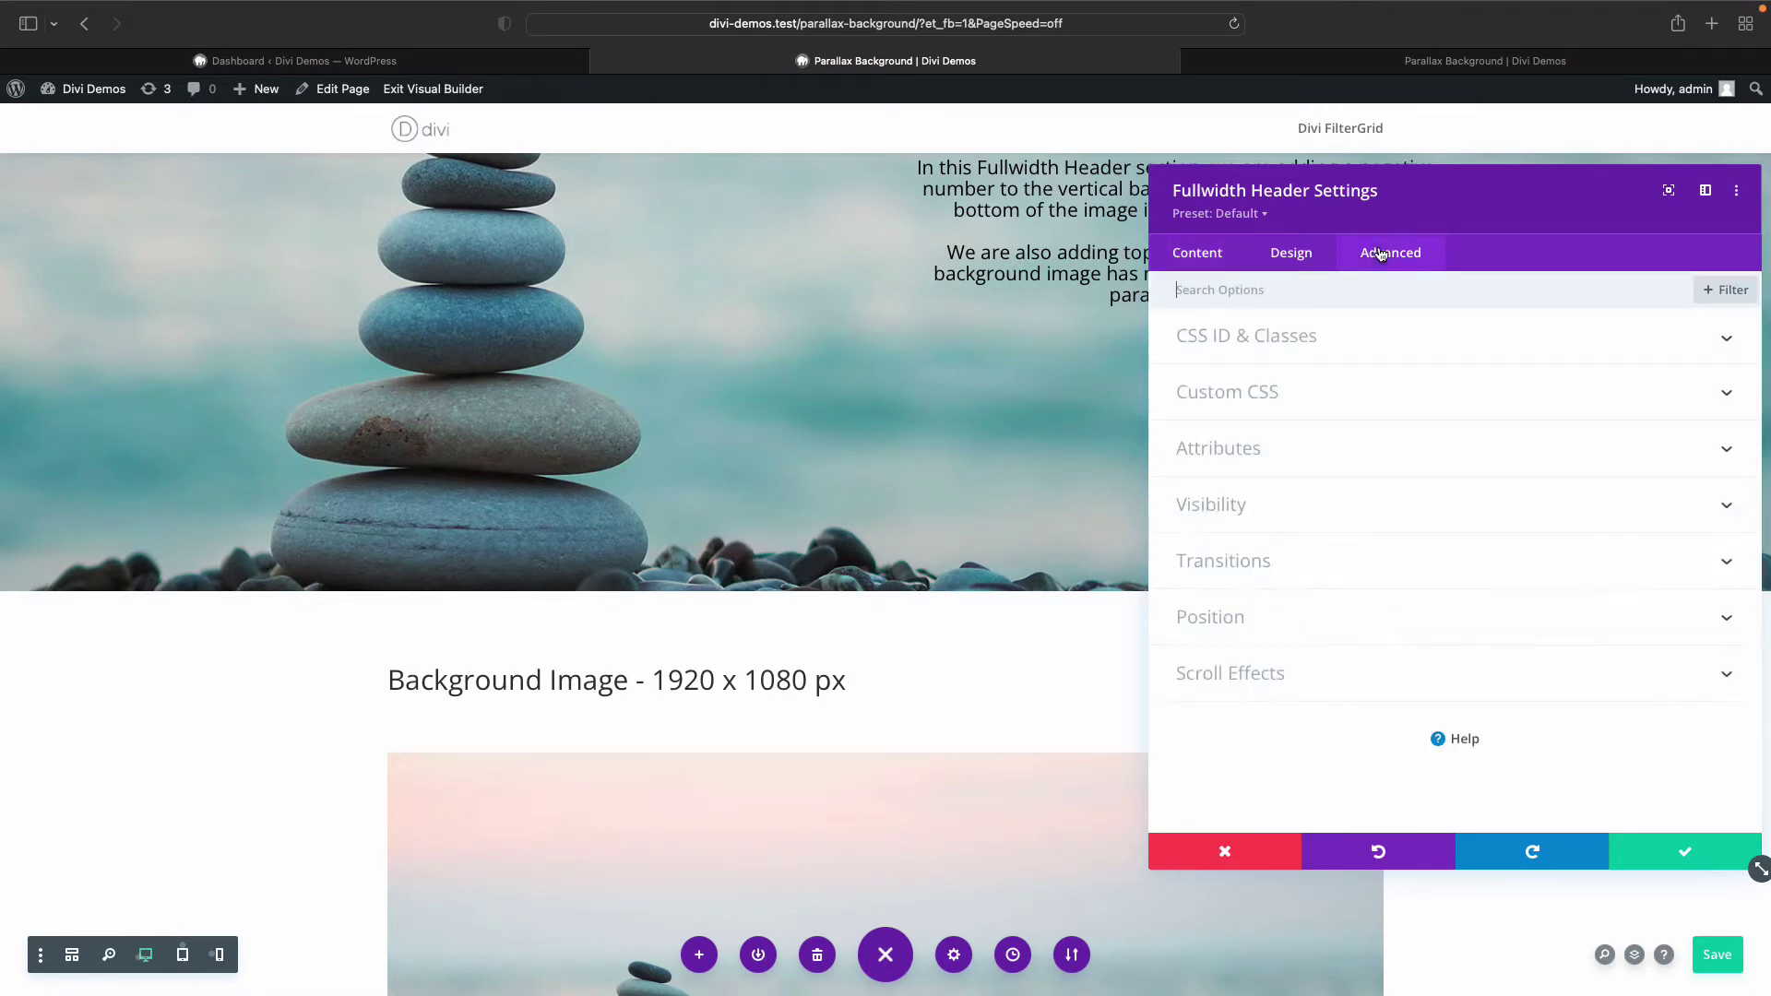
left_click(1334, 346)
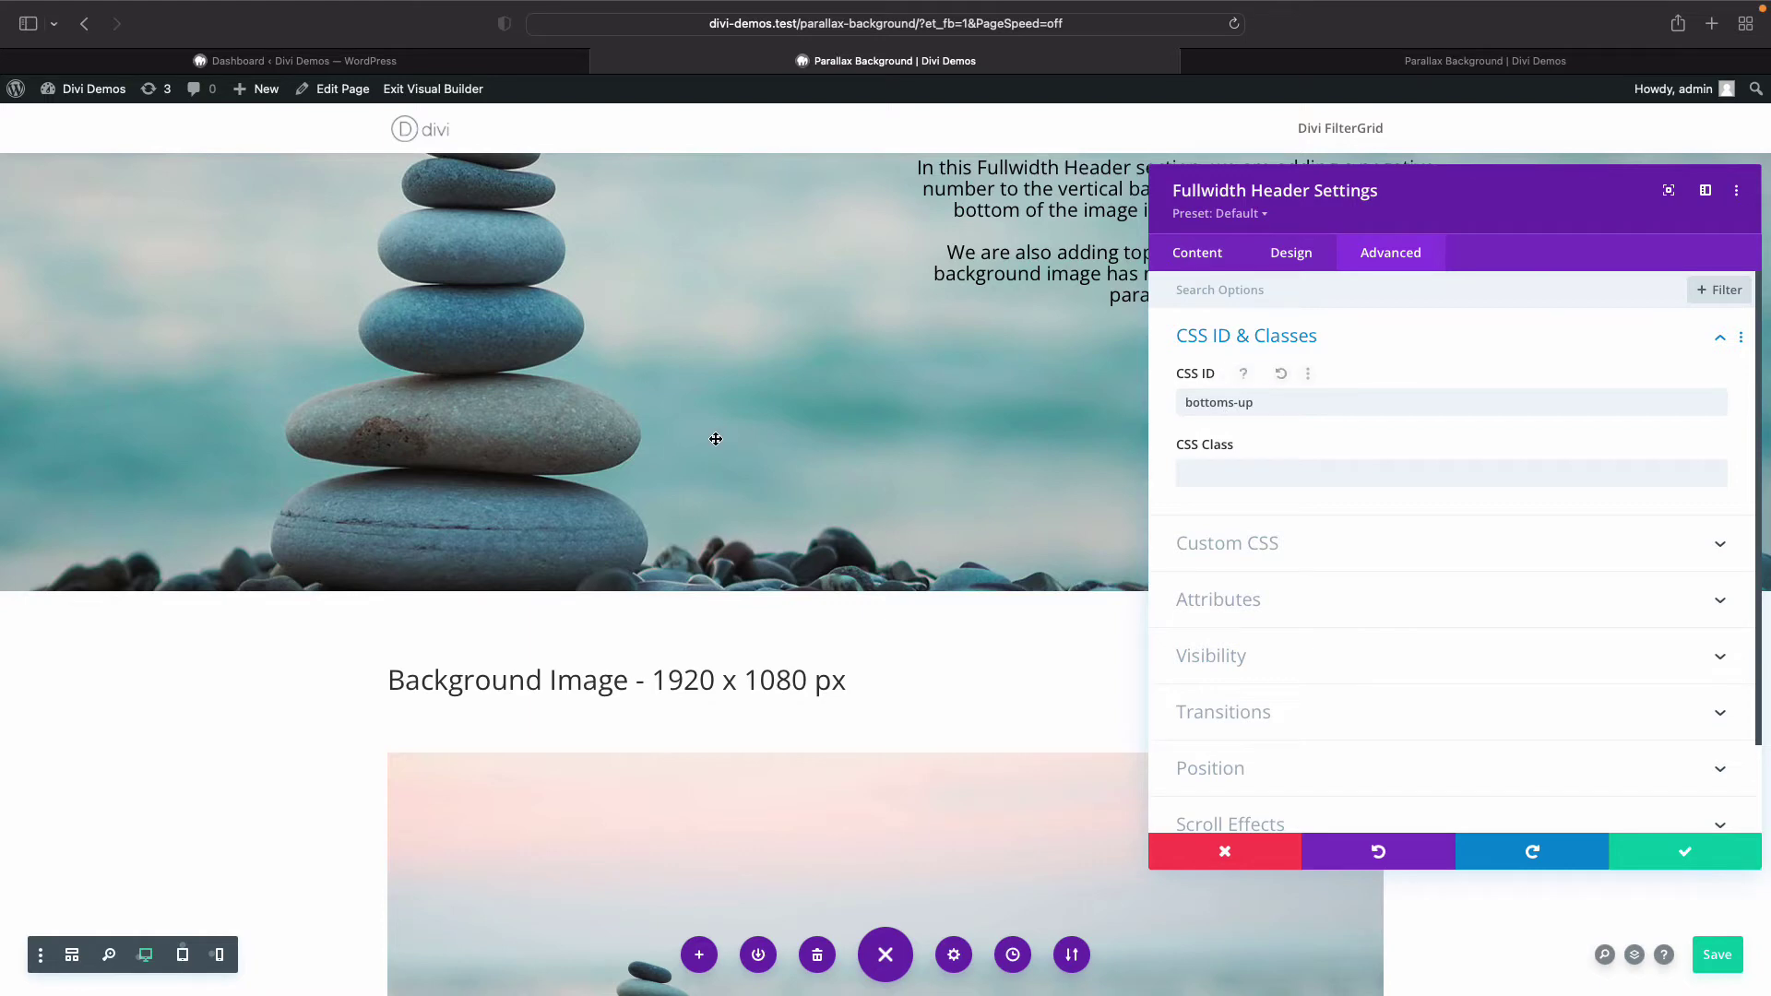
scroll(716, 439, "up", 3)
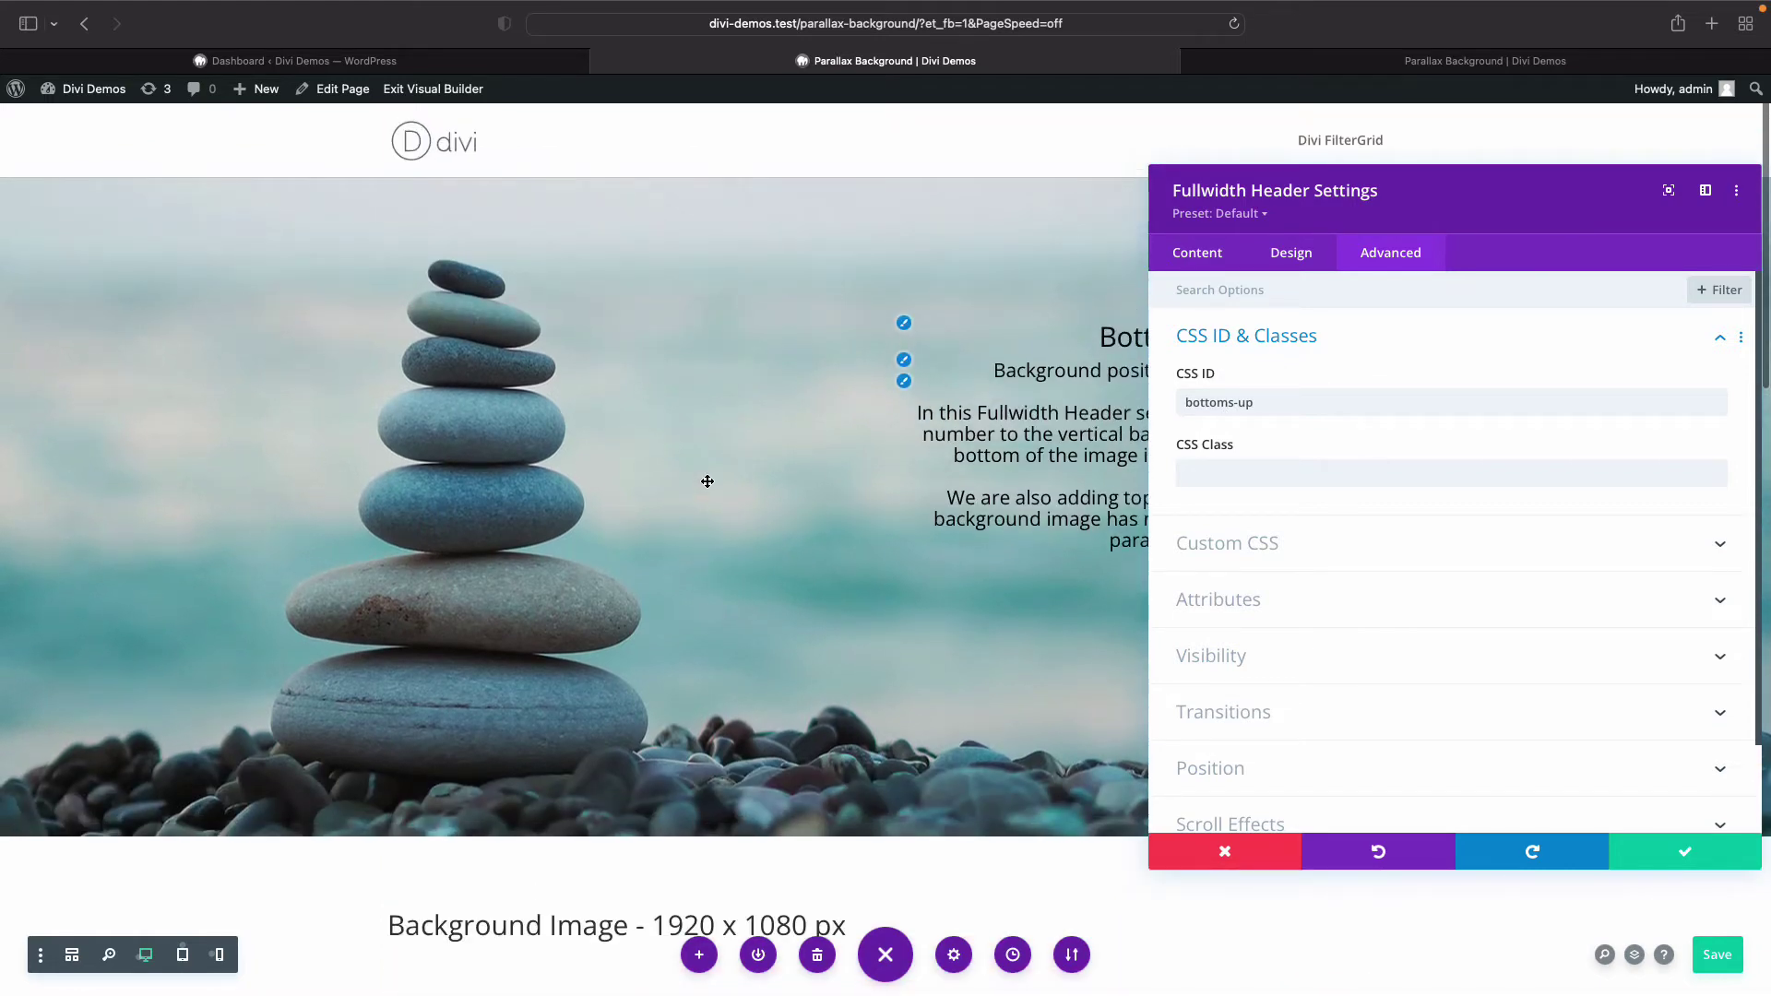
scroll(701, 485, "down", 6)
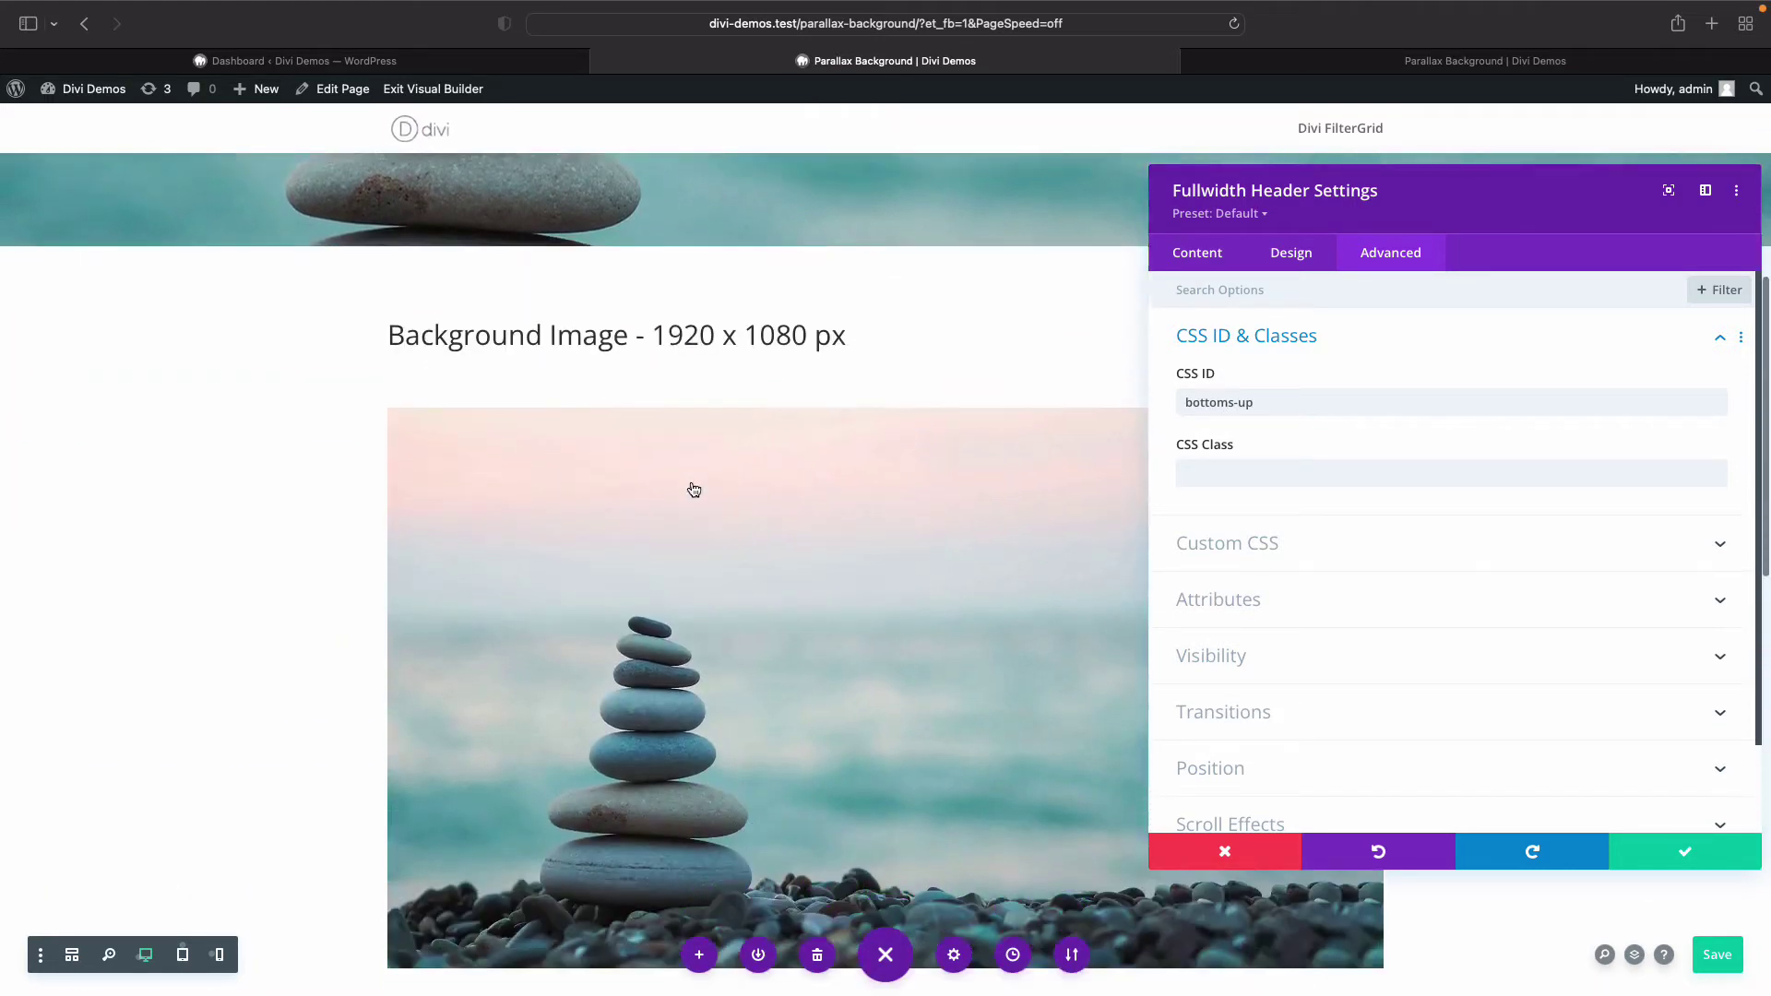
scroll(701, 475, "down", 10)
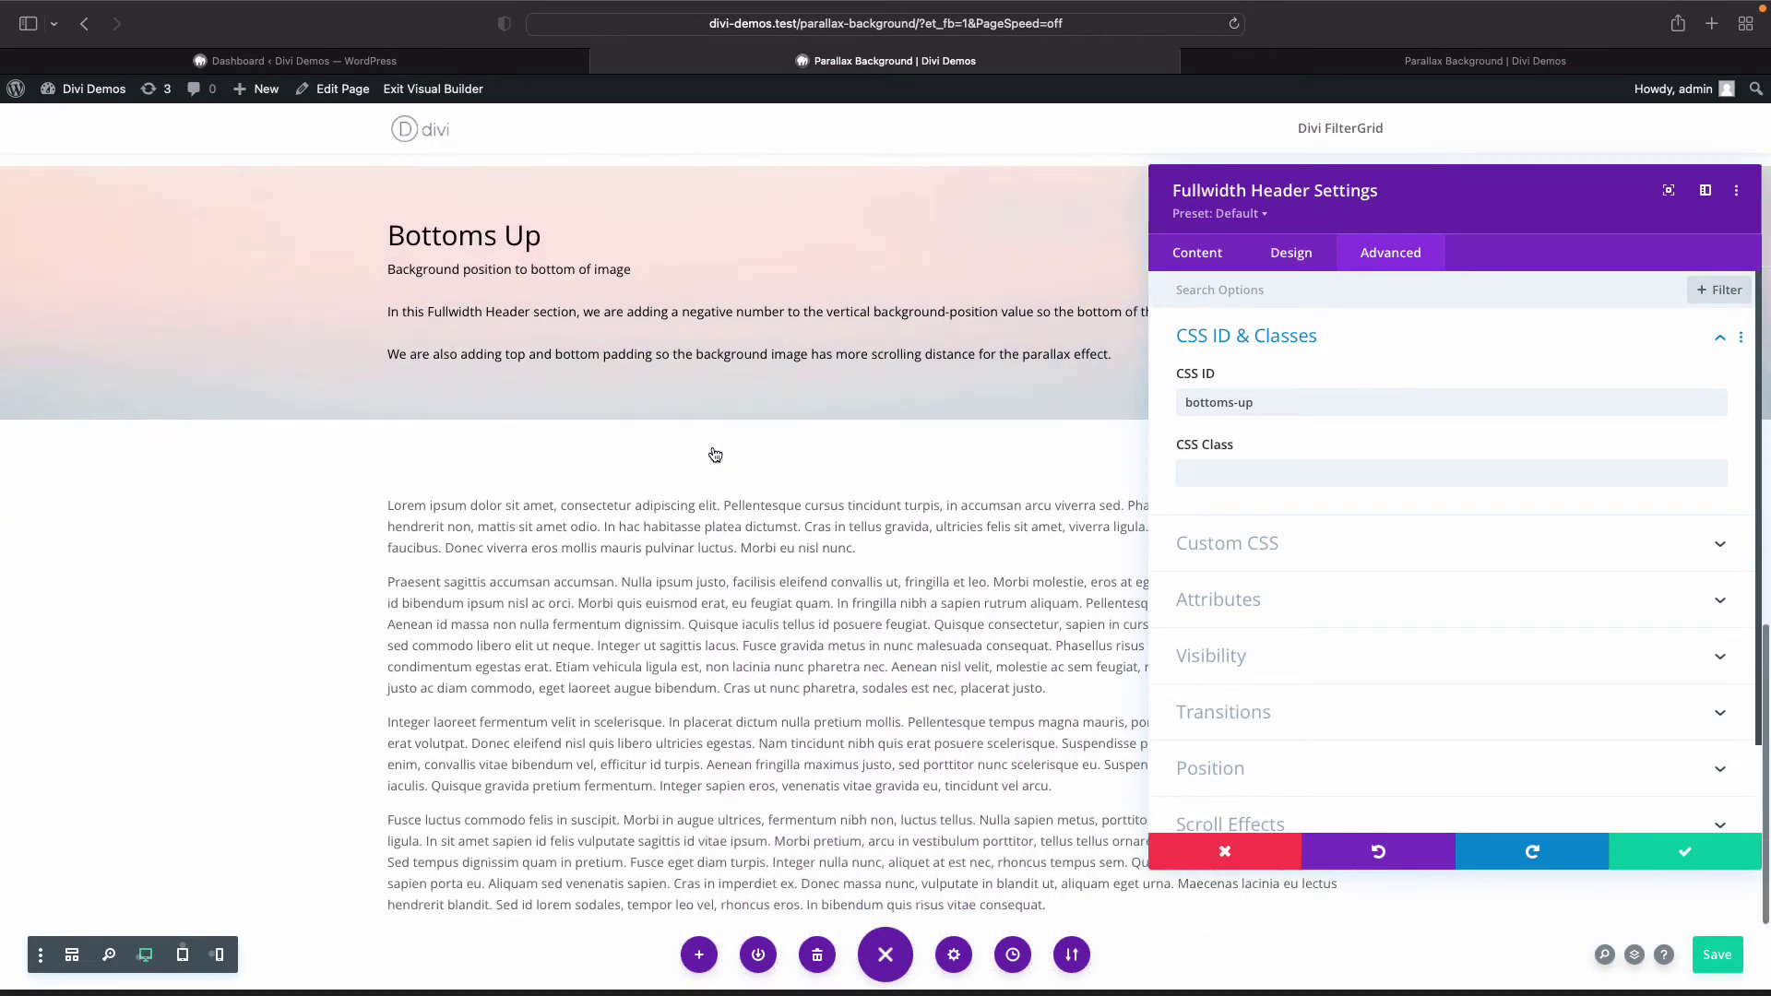
scroll(716, 454, "up", 8)
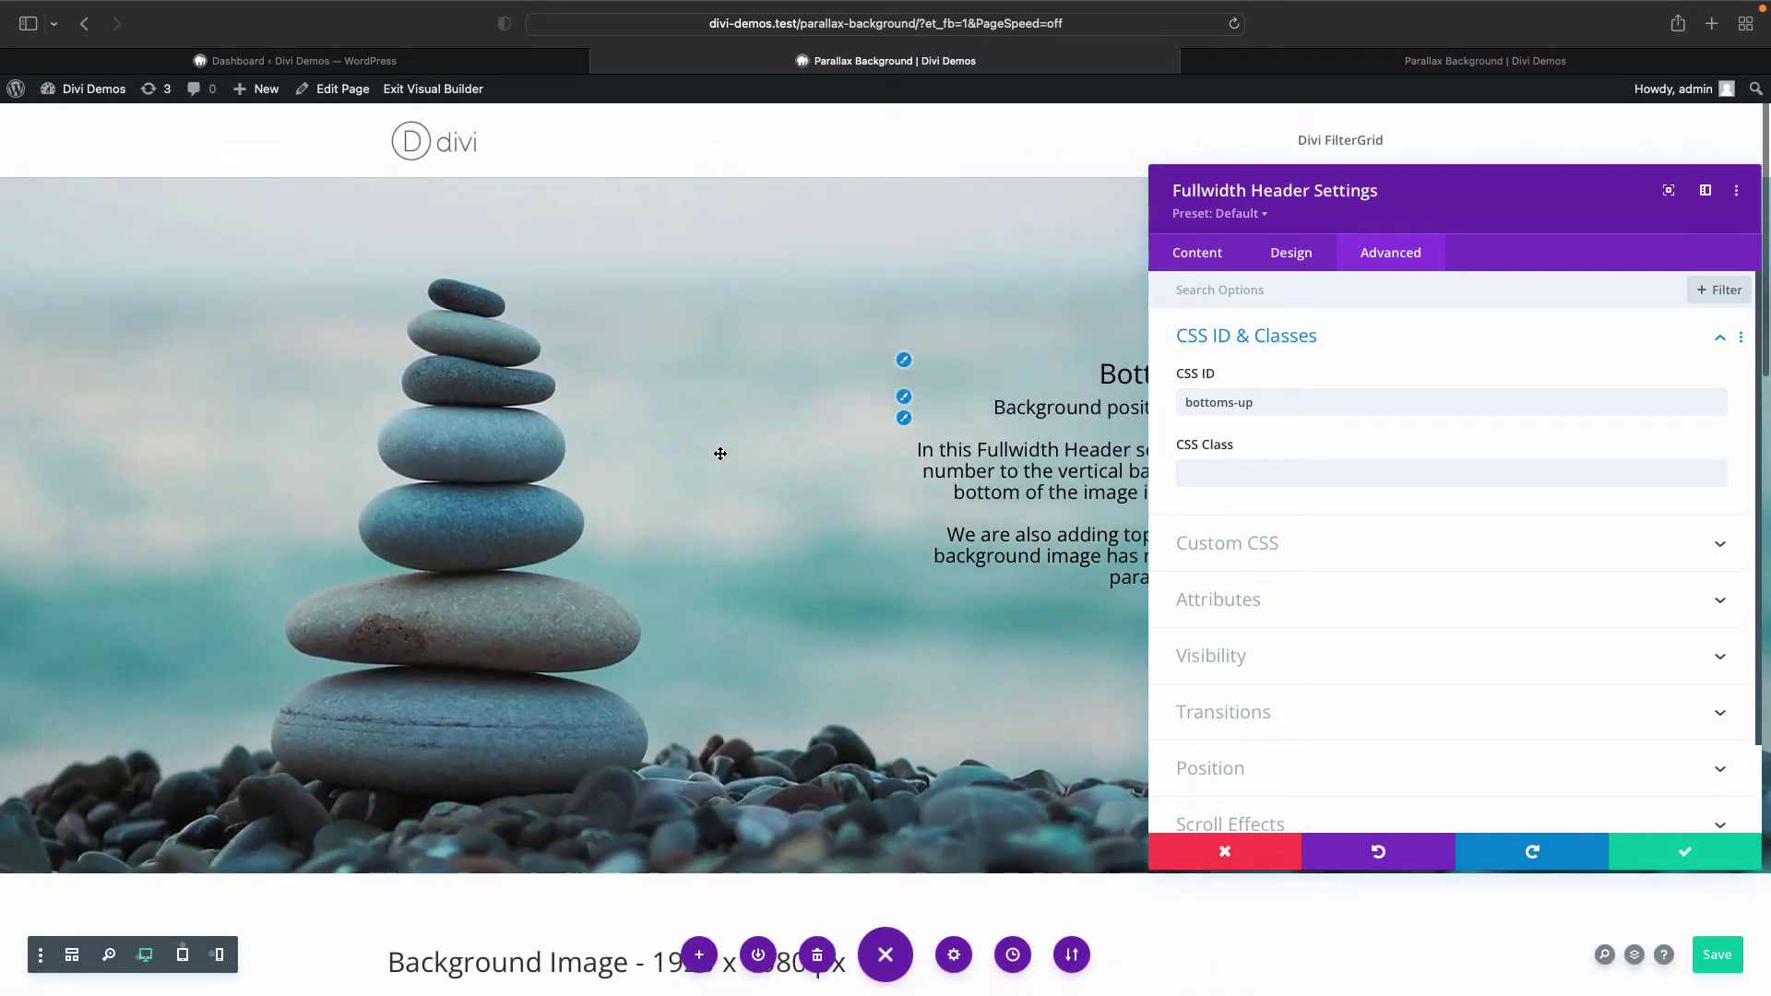
scroll(721, 454, "up", 1)
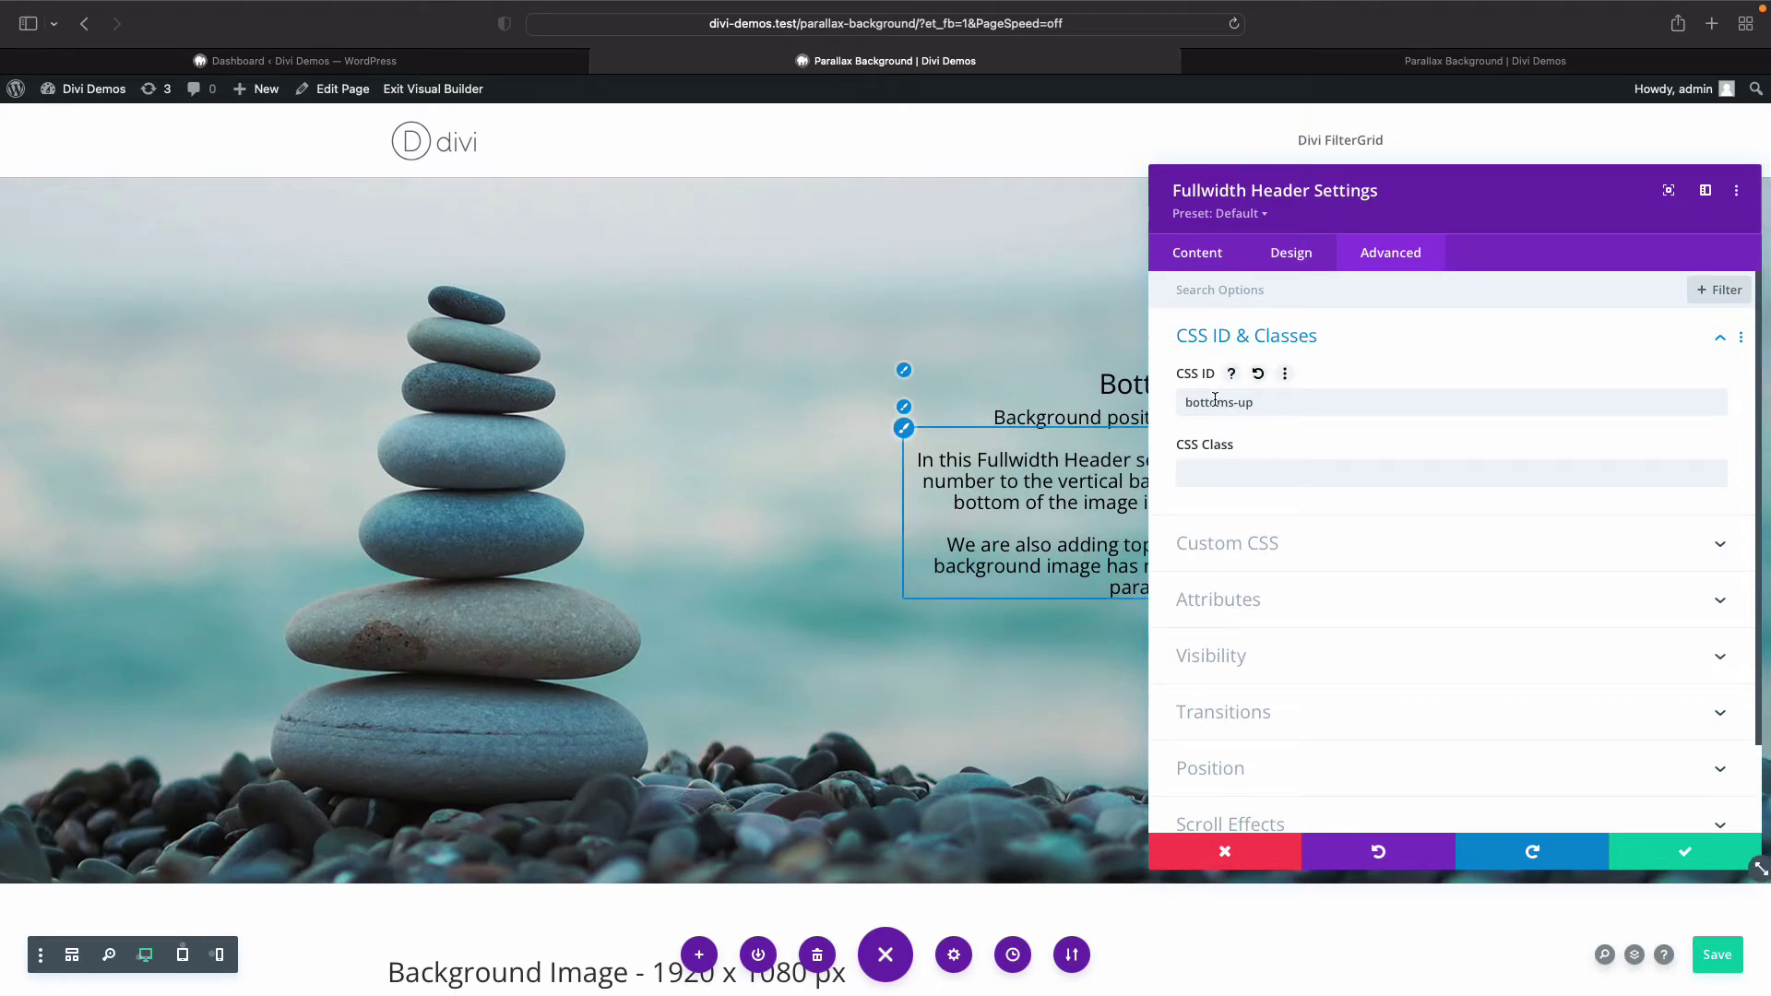
left_click(1230, 402)
key("BackSpace")
left_click(1642, 841)
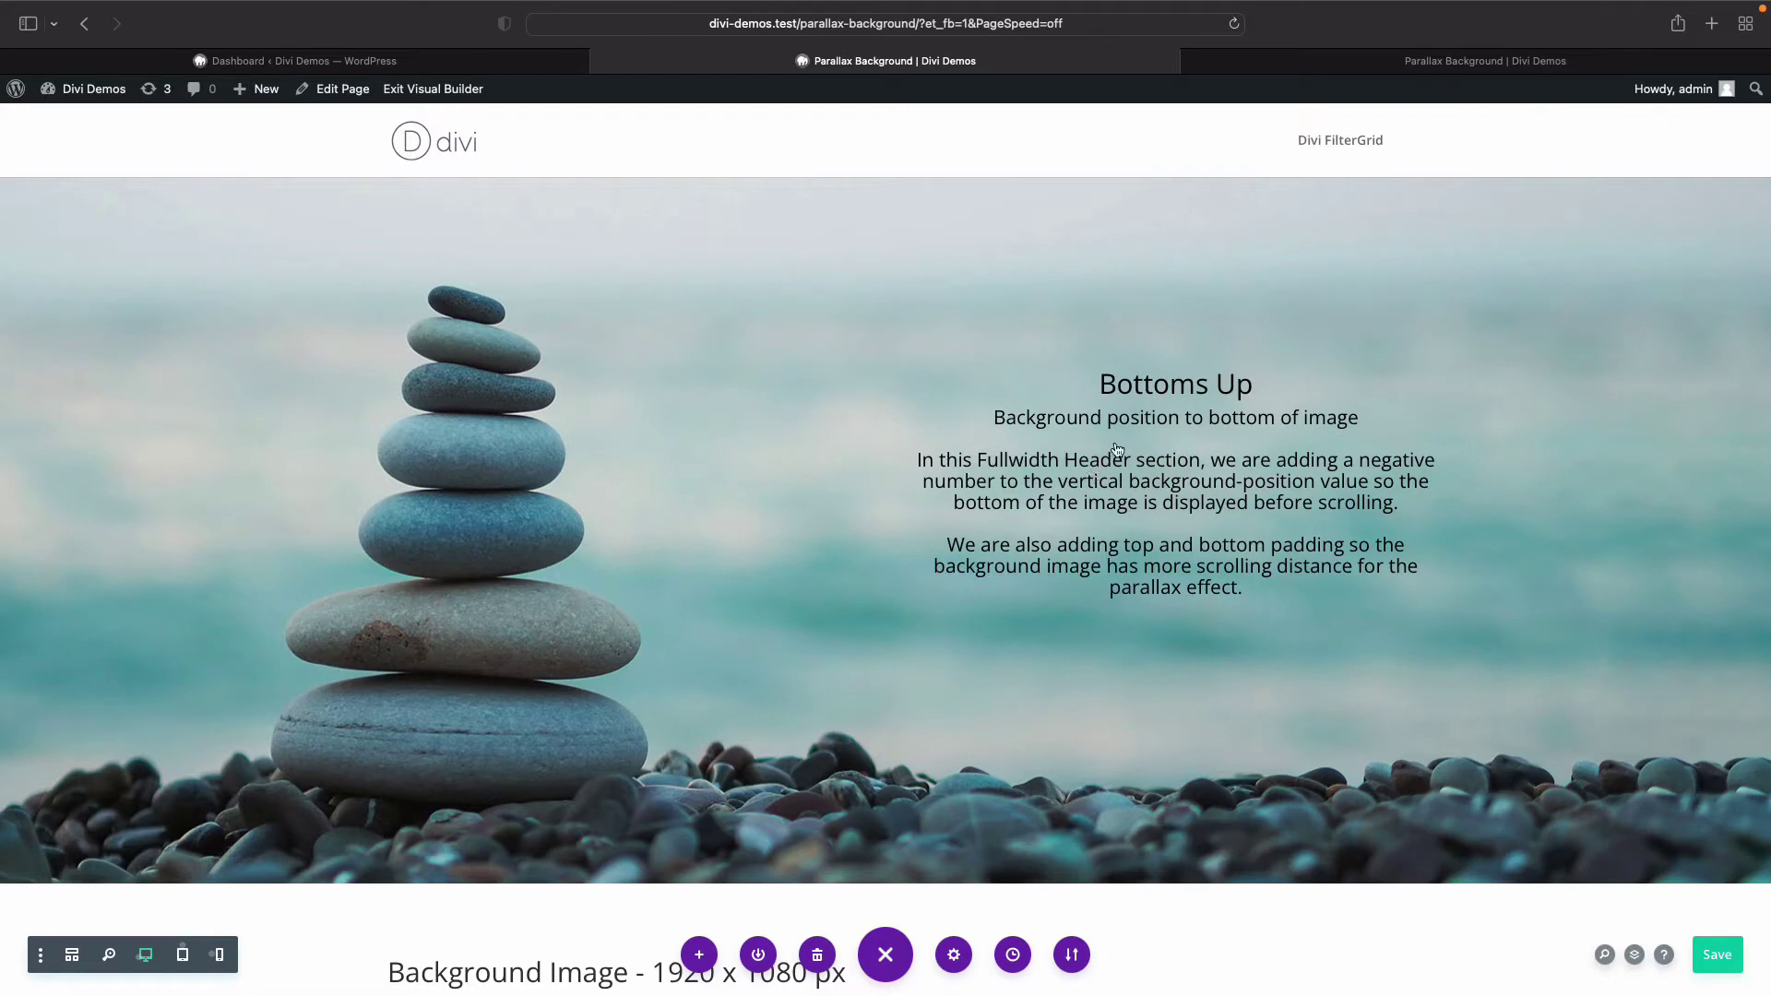
Reveal the page's Custom CSS with the #bottoms-up background-position and padding rules
left_click(956, 958)
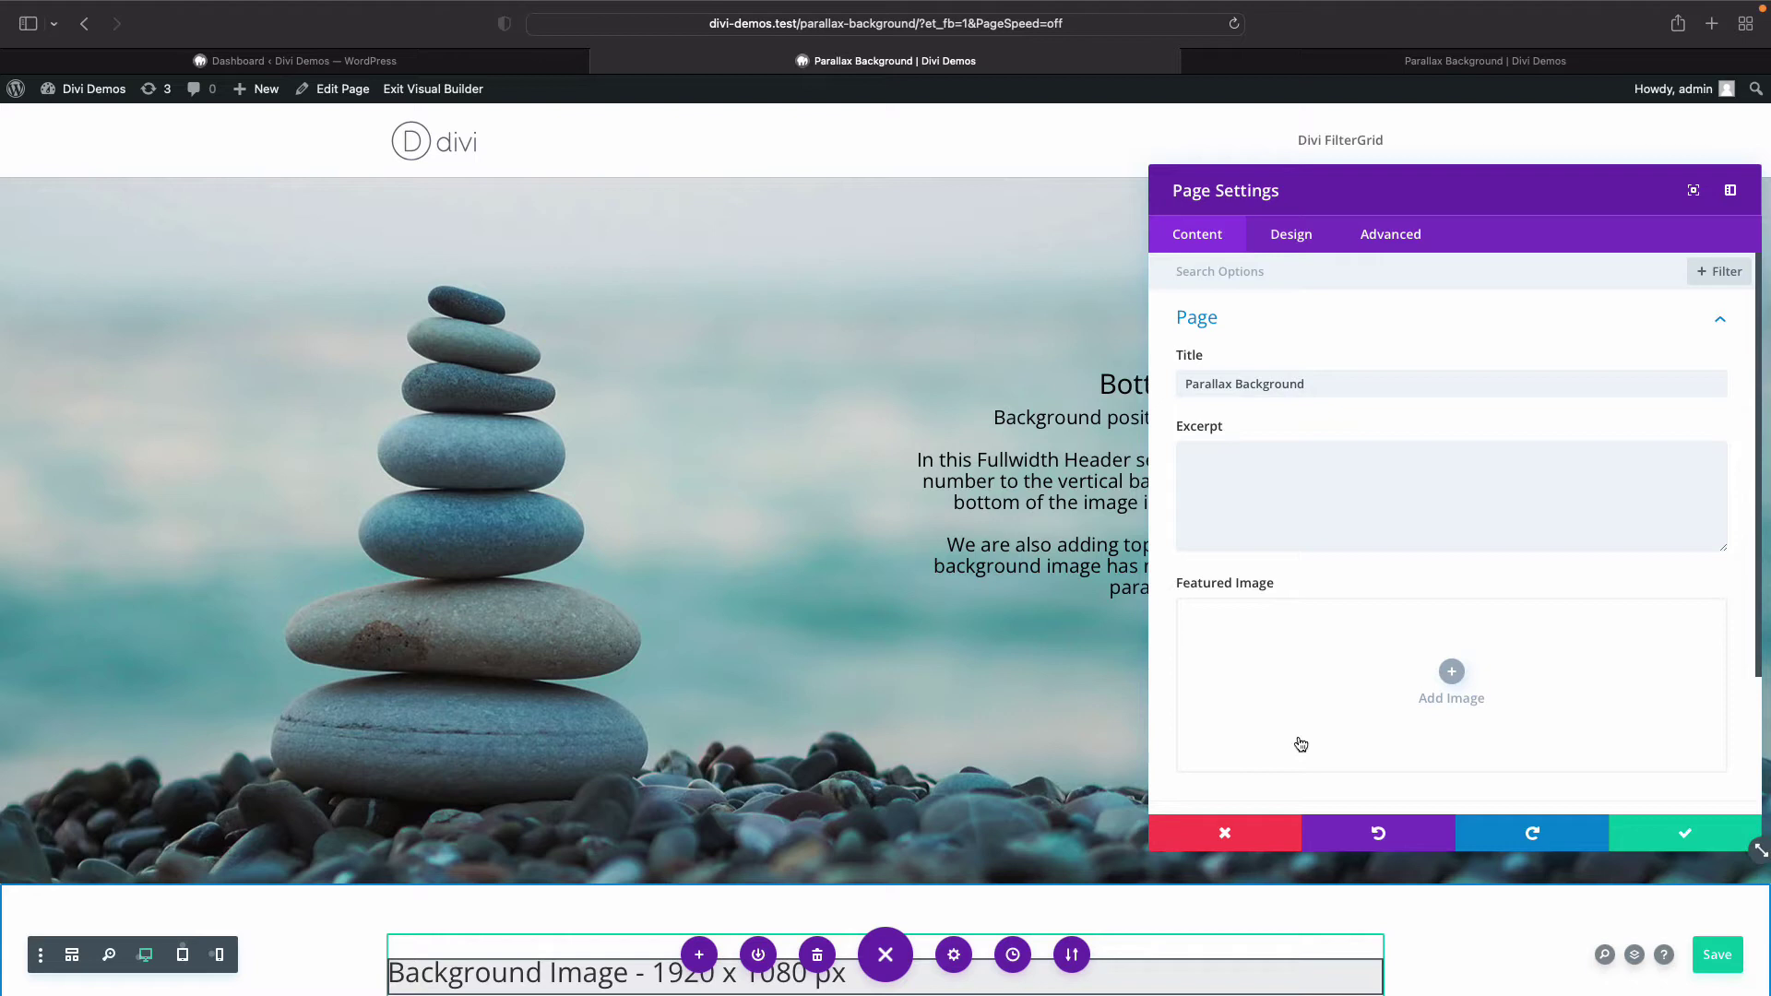
left_click(1414, 236)
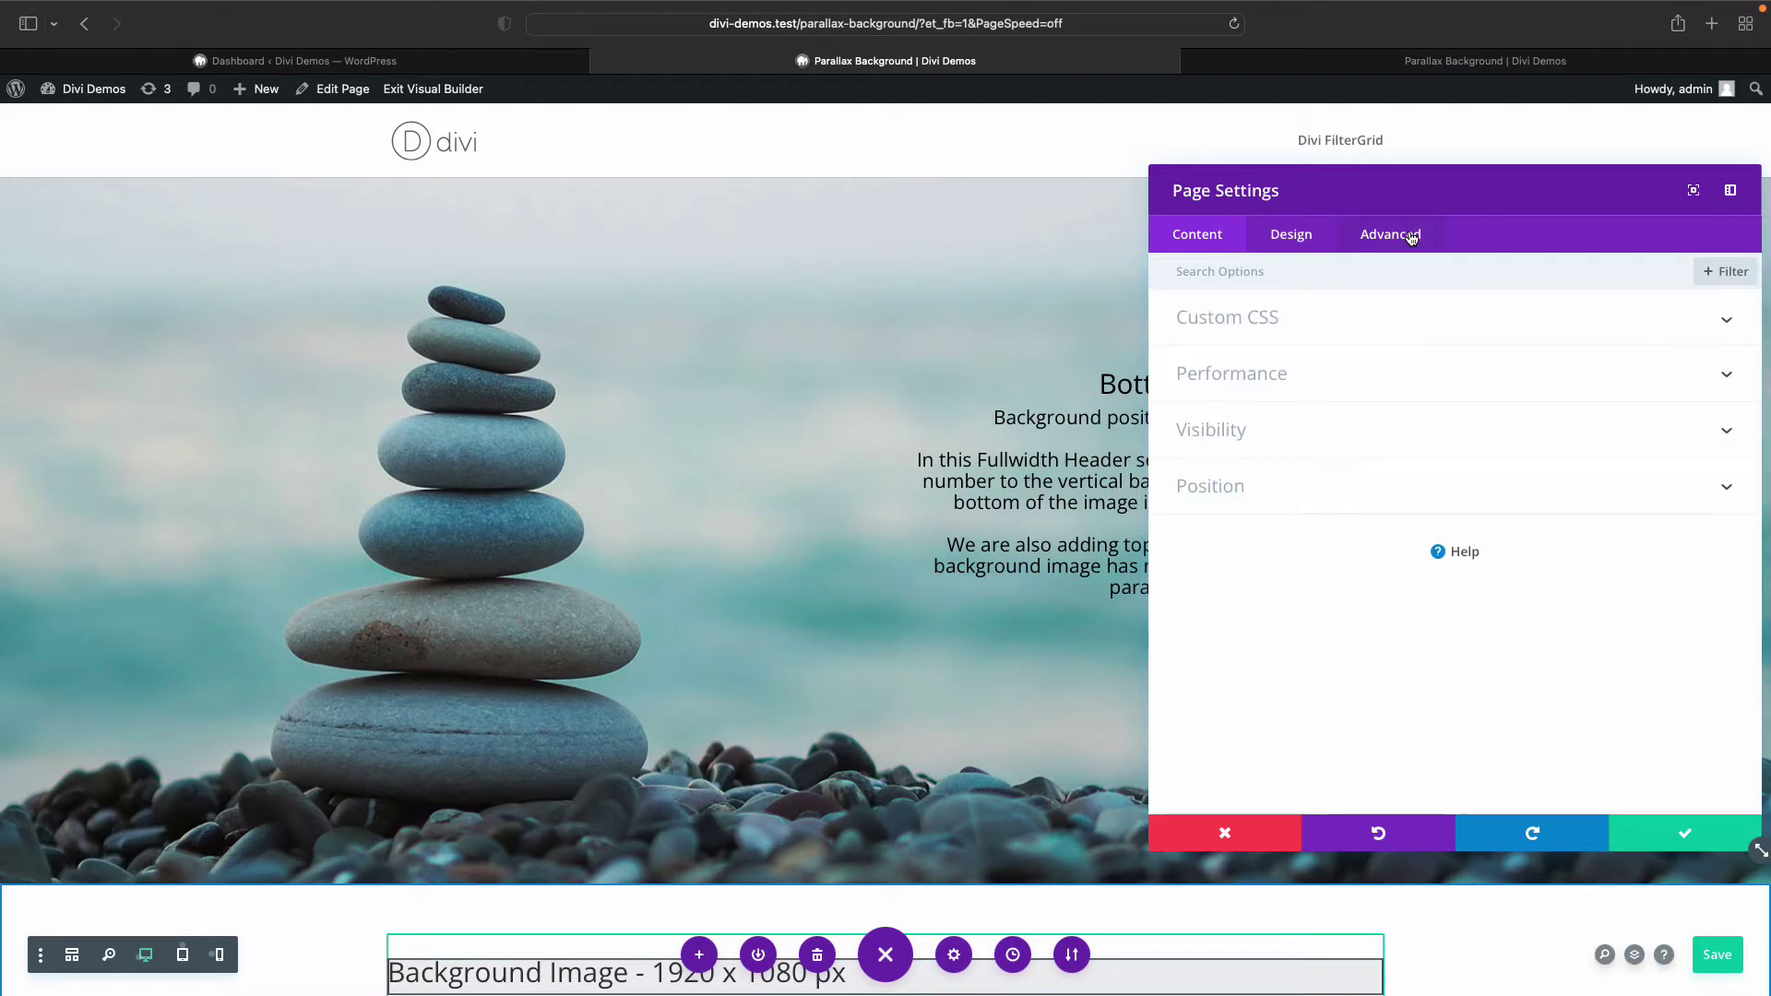
left_click(1319, 328)
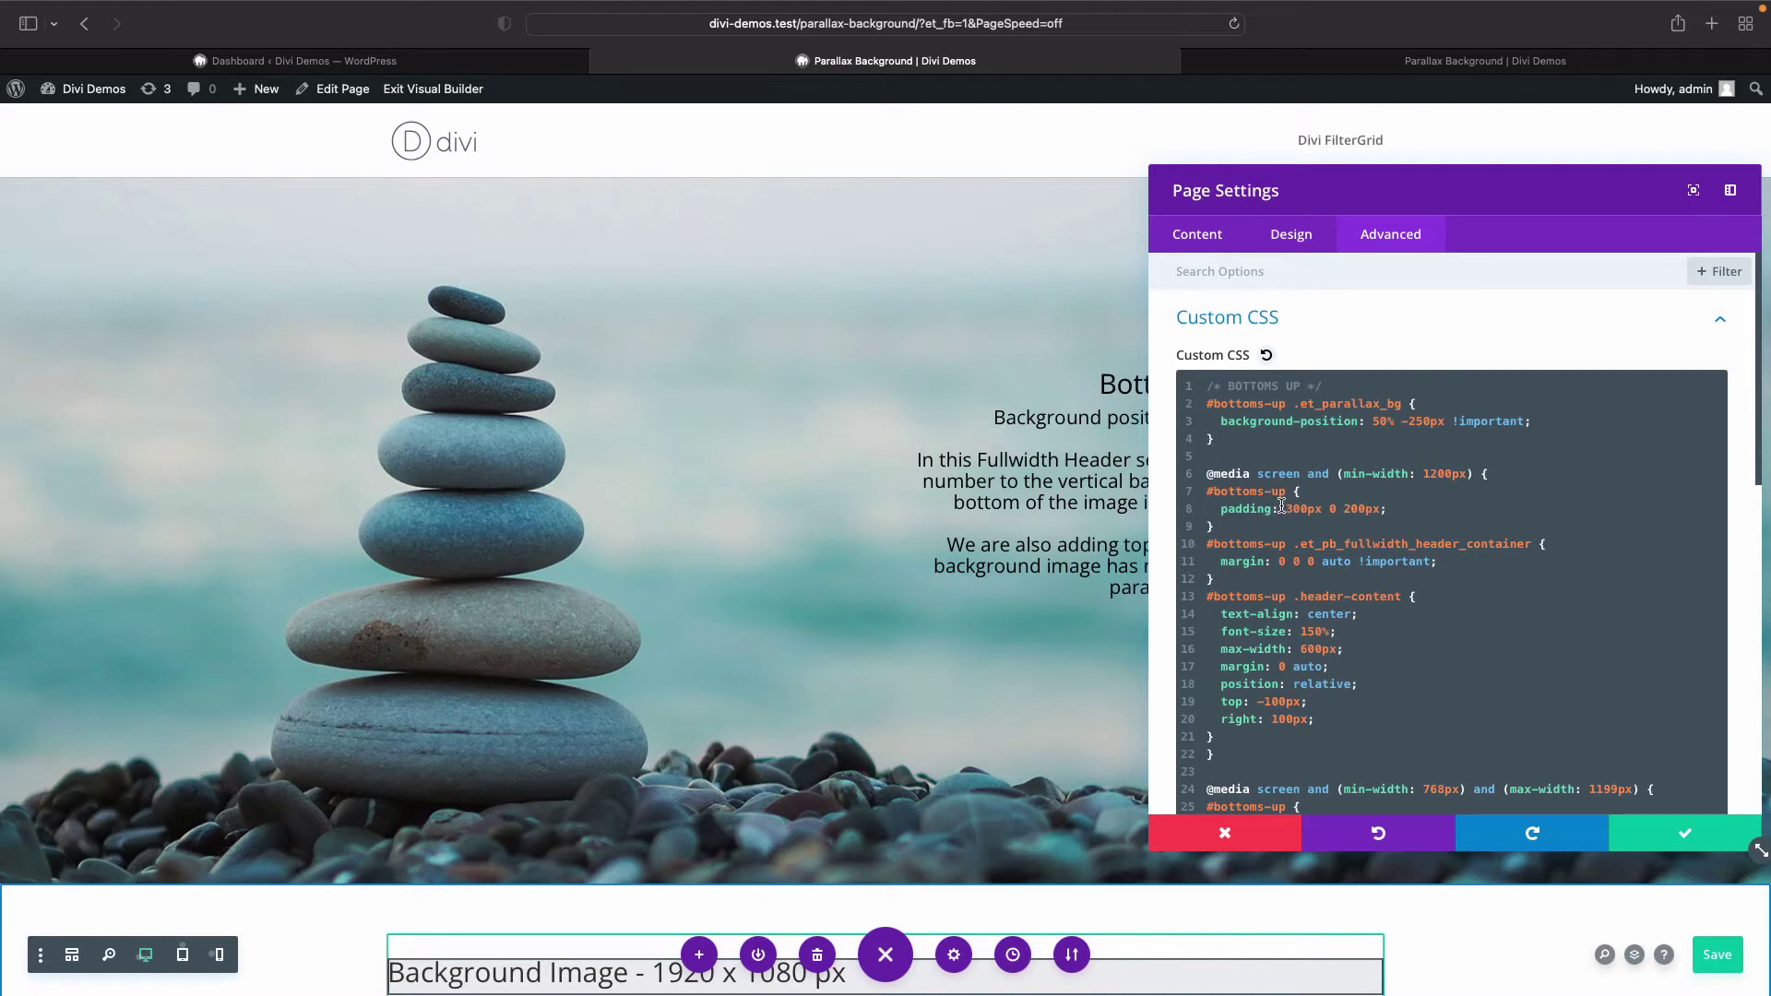
Highlight the #bottoms-up background-position rule and the padding rule in the custom CSS
left_click_drag(1227, 441, 1202, 411)
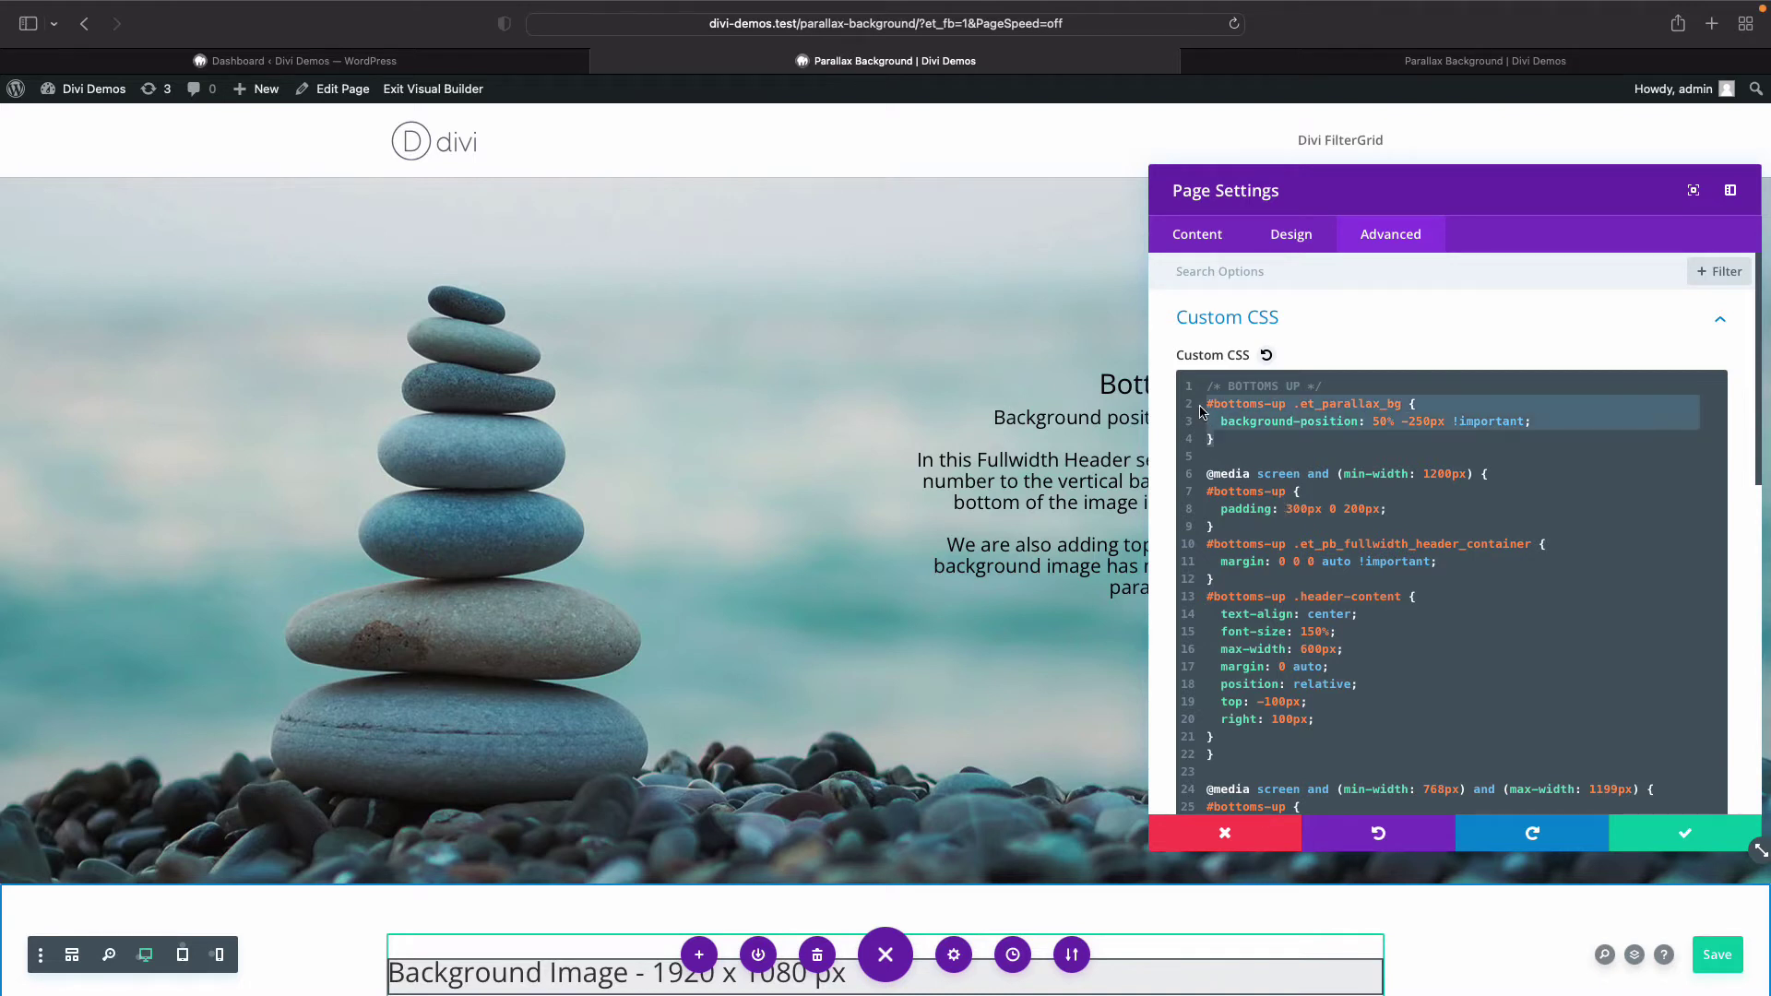
left_click(1286, 509)
left_click_drag(1229, 527, 1205, 493)
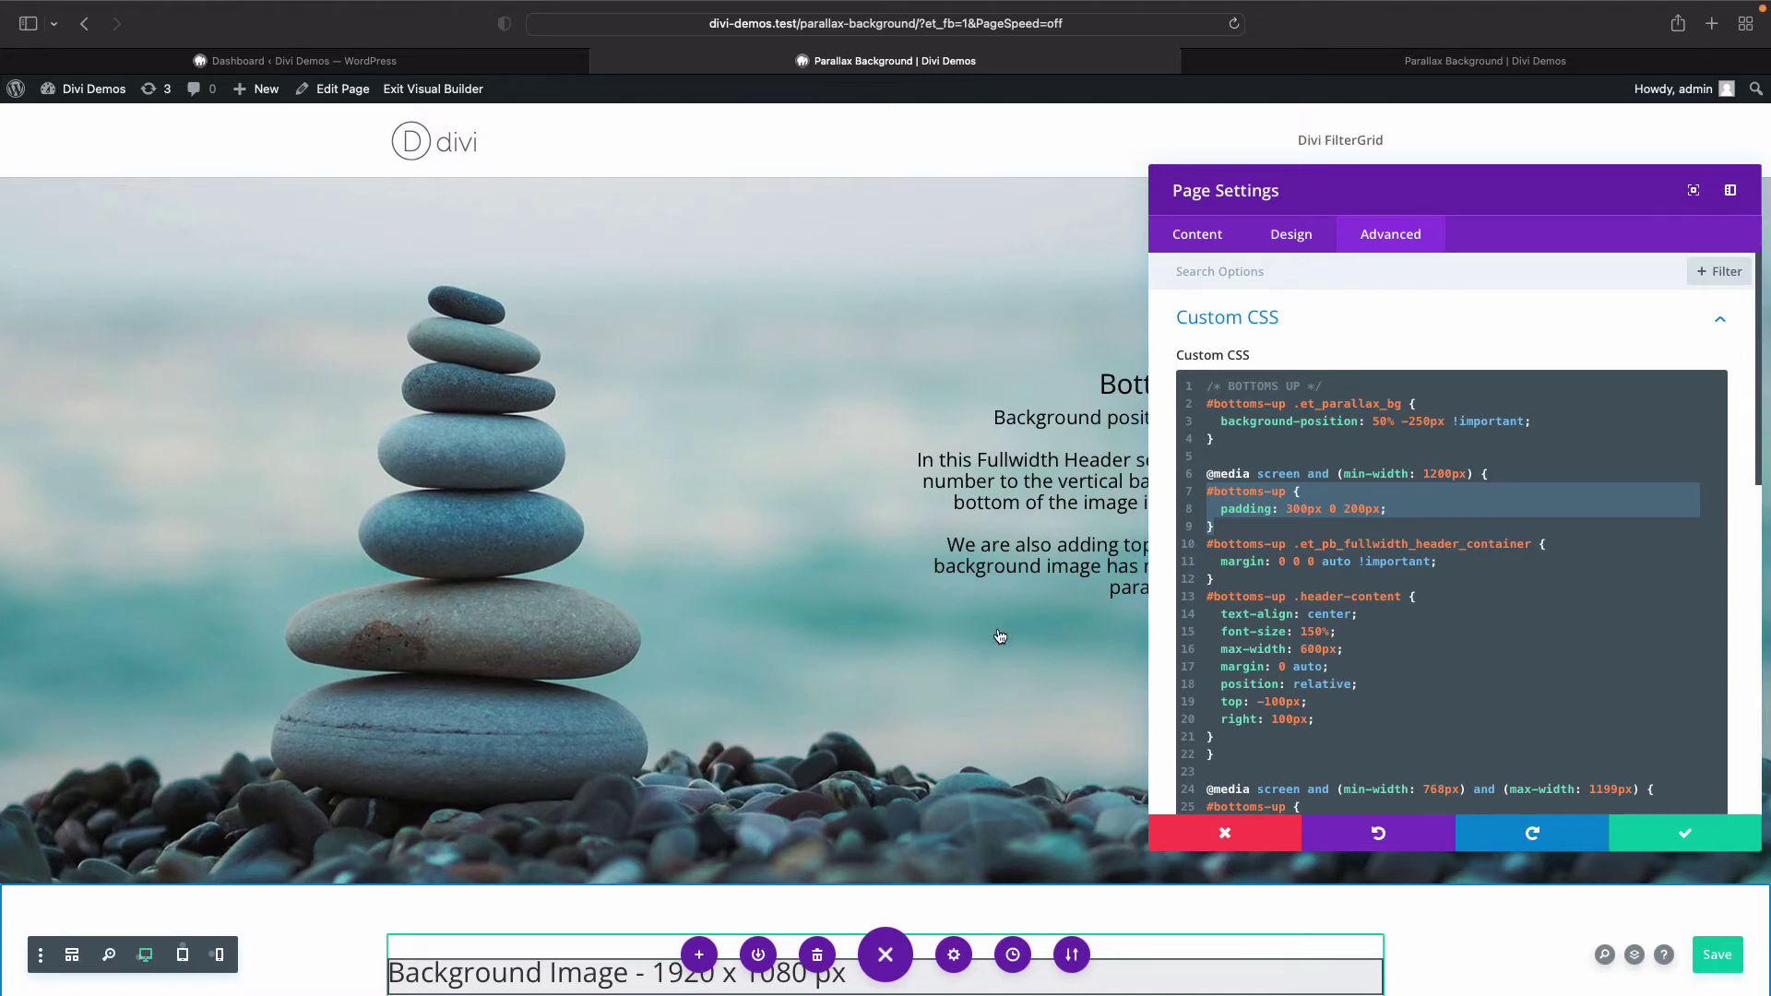
scroll(999, 635, "down", 6)
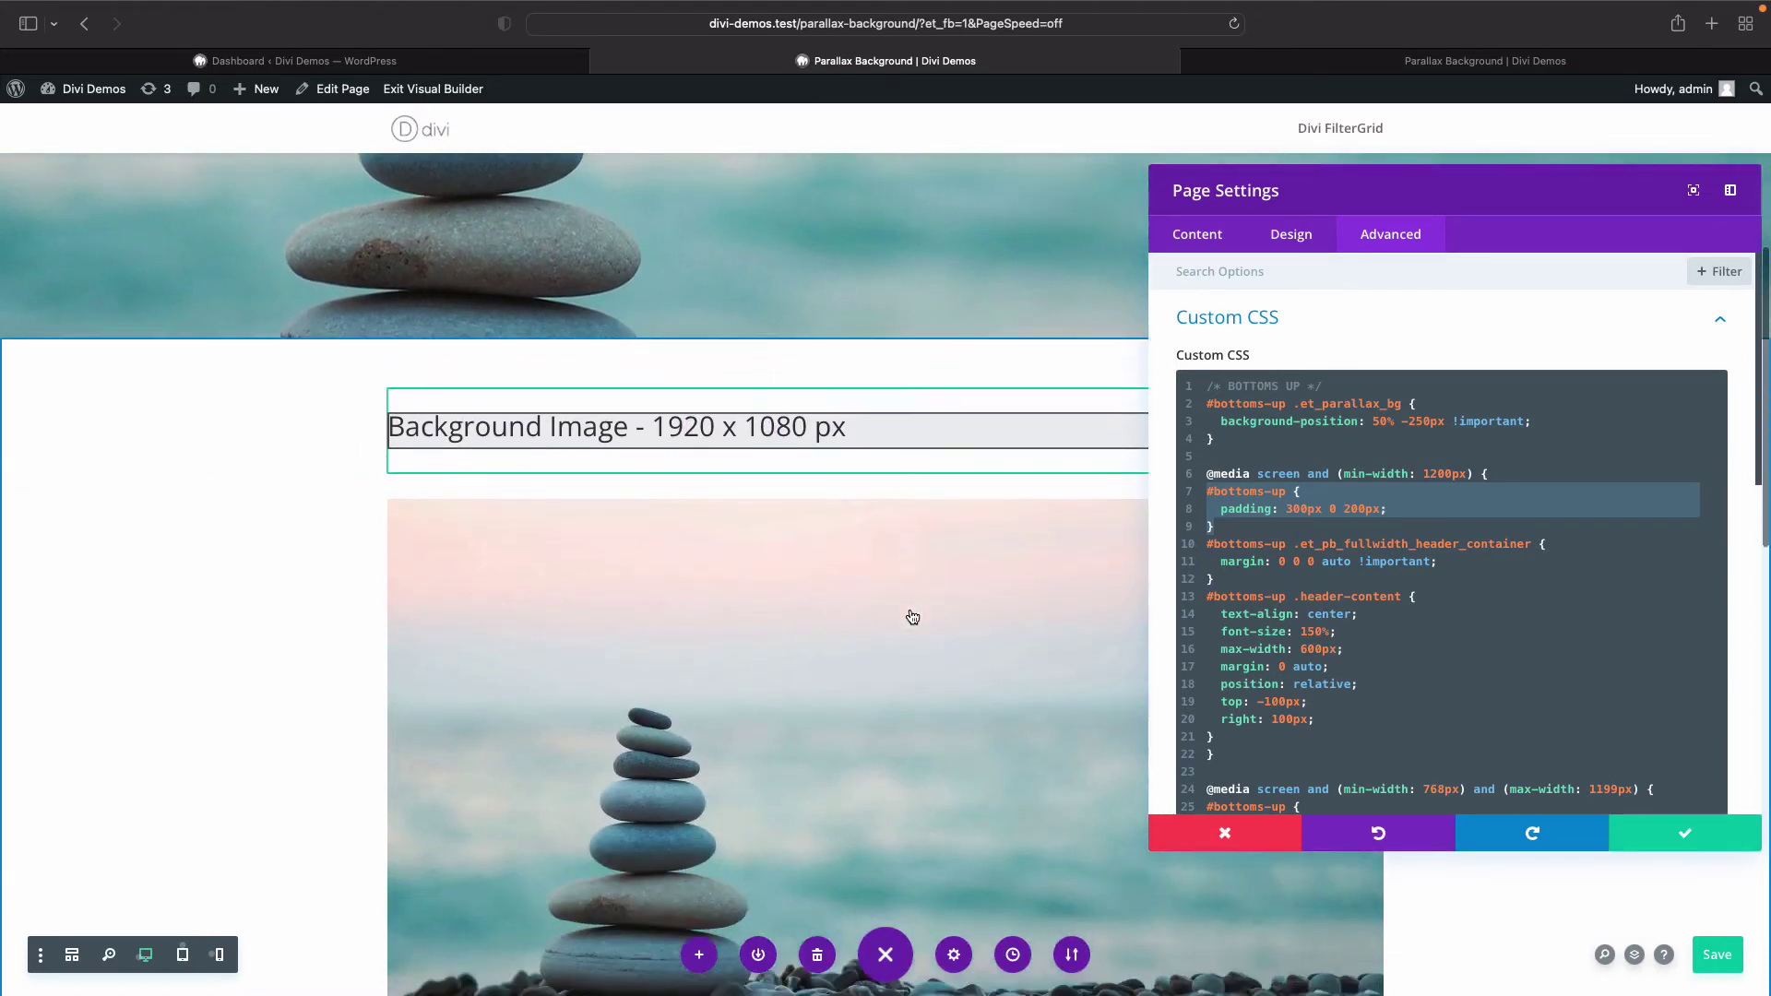
scroll(913, 618, "up", 6)
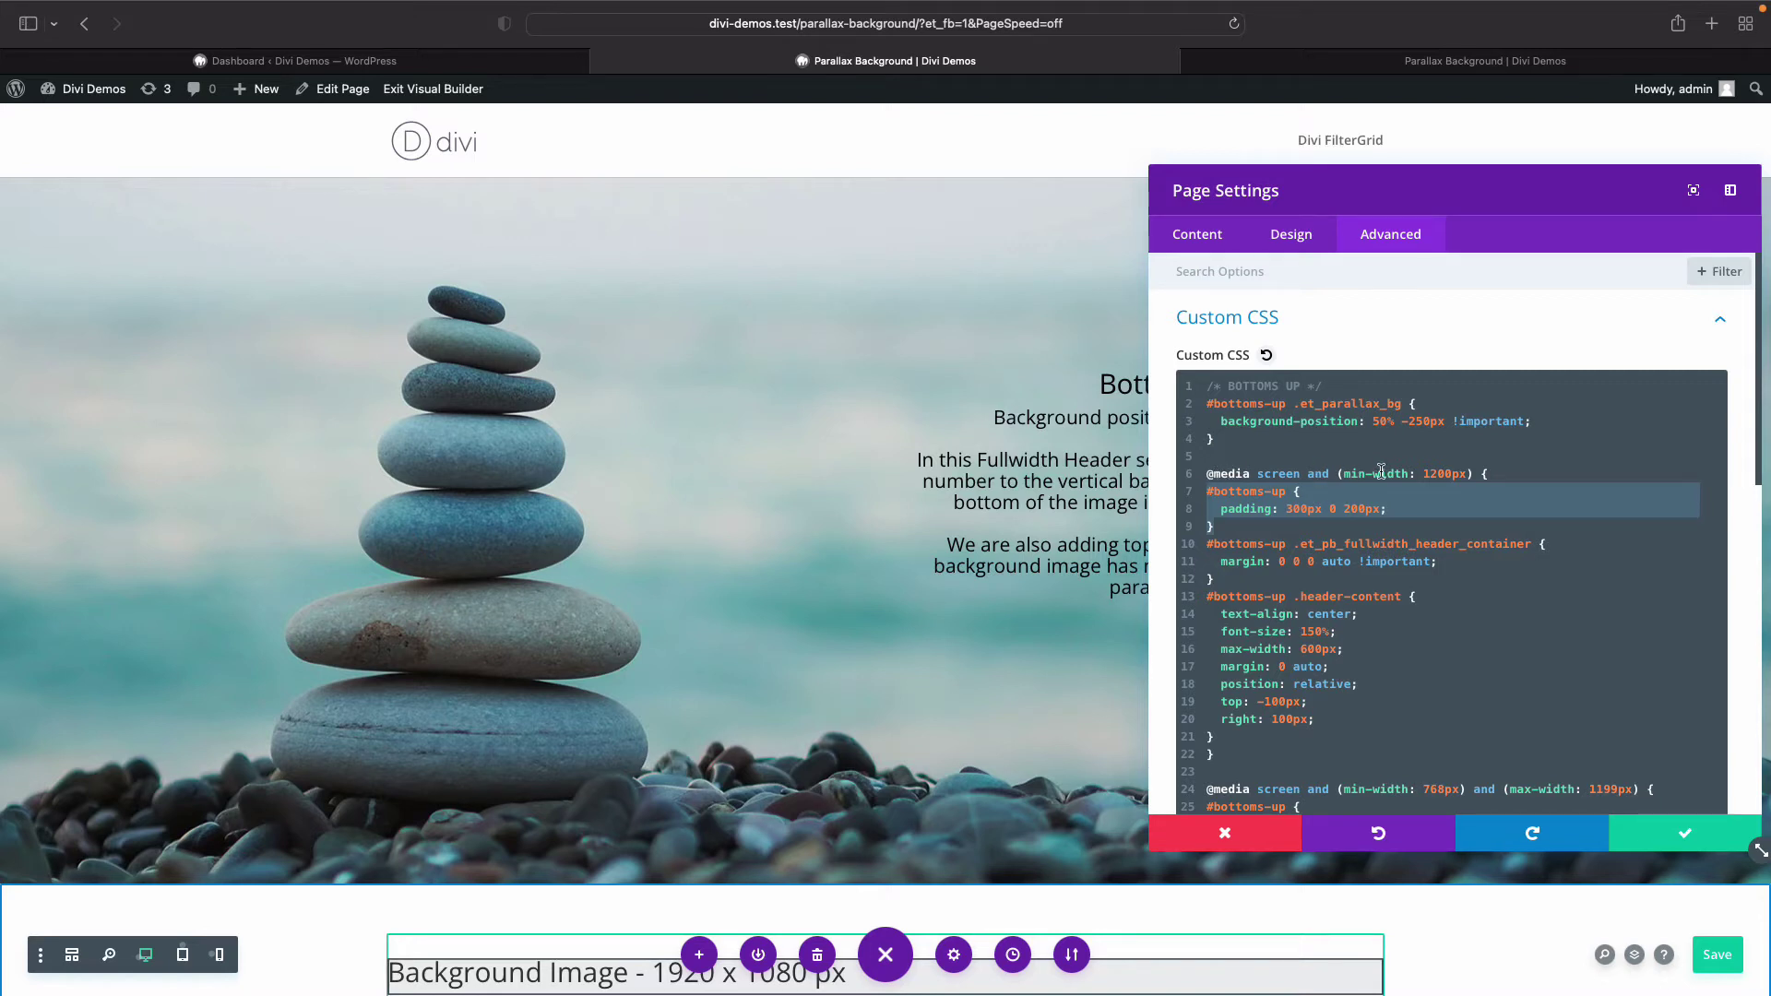
left_click_drag(1492, 473, 1209, 473)
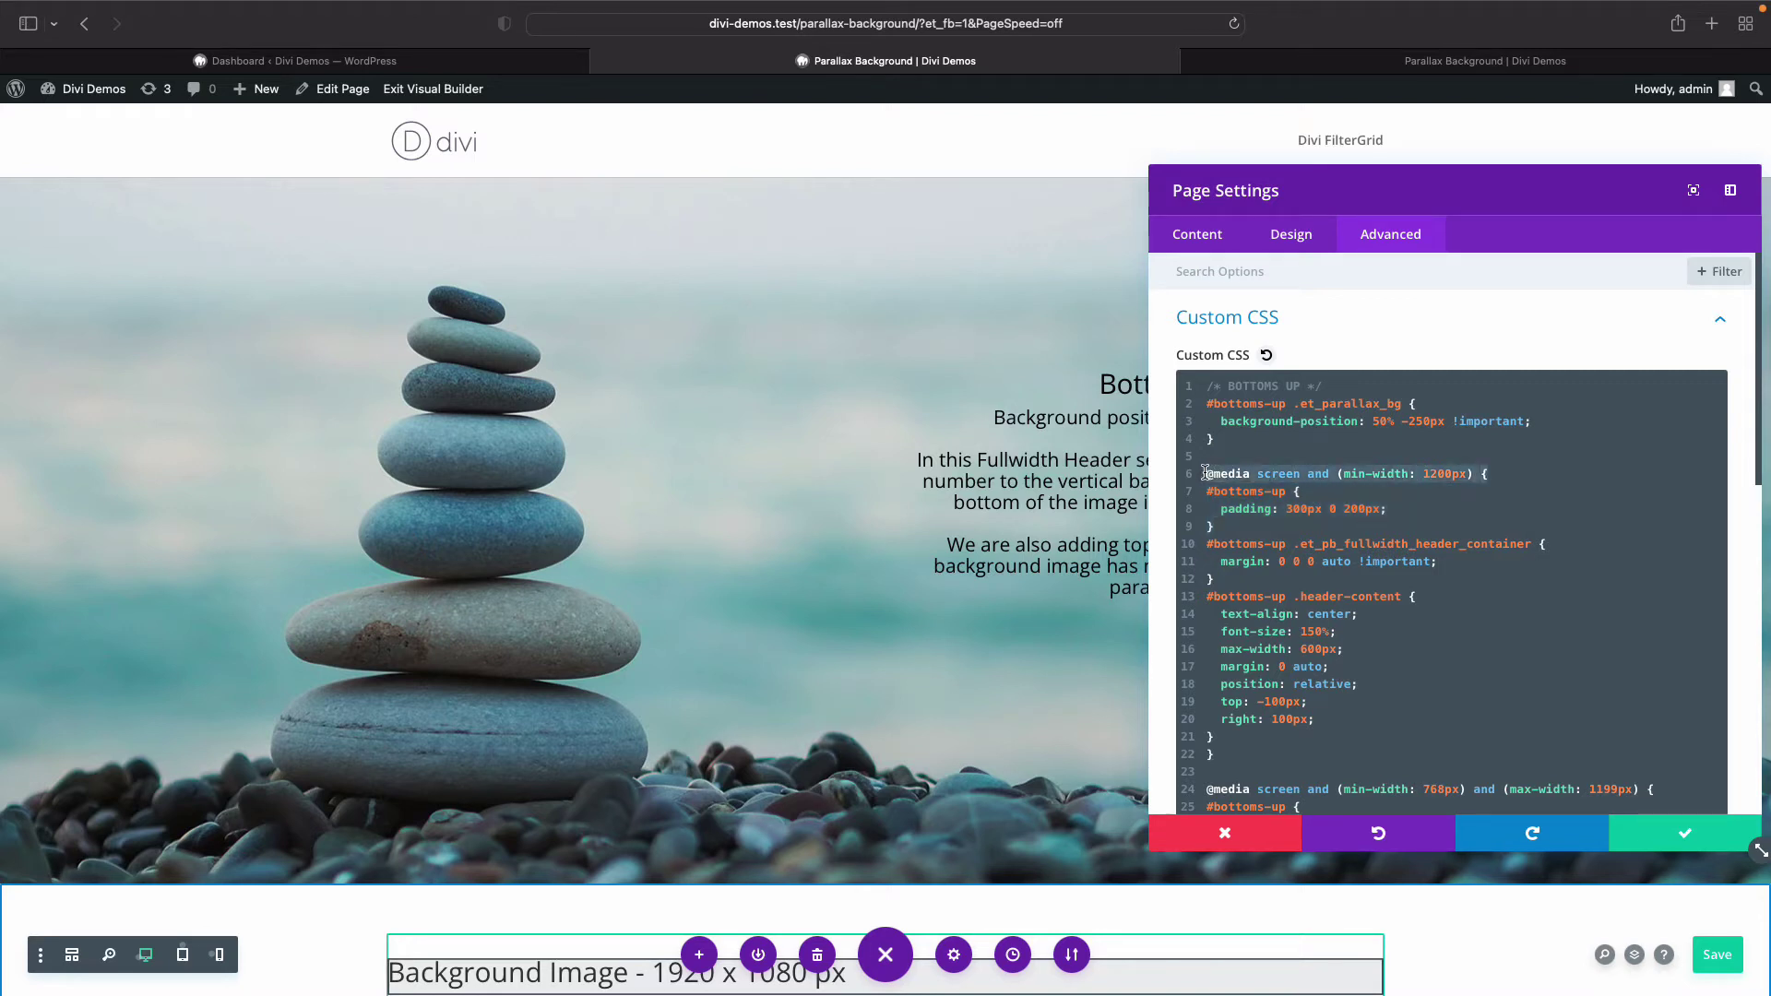
scroll(1337, 532, "down", 1)
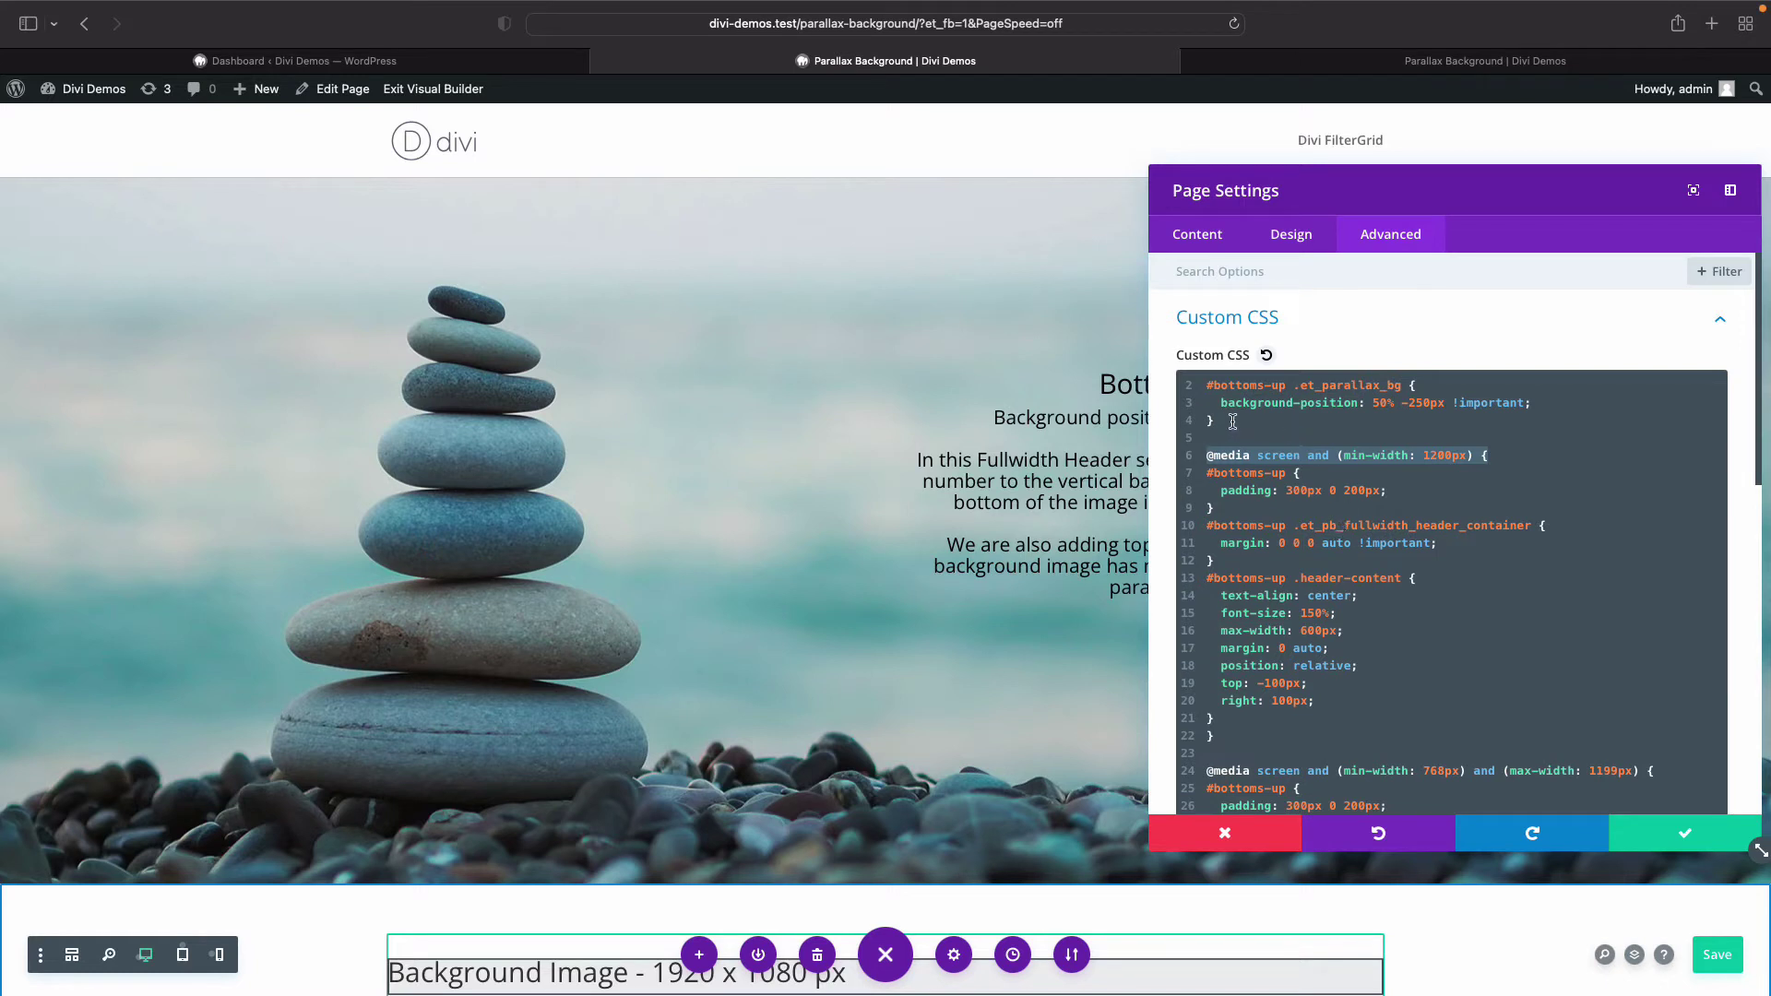
left_click_drag(1227, 421, 1205, 382)
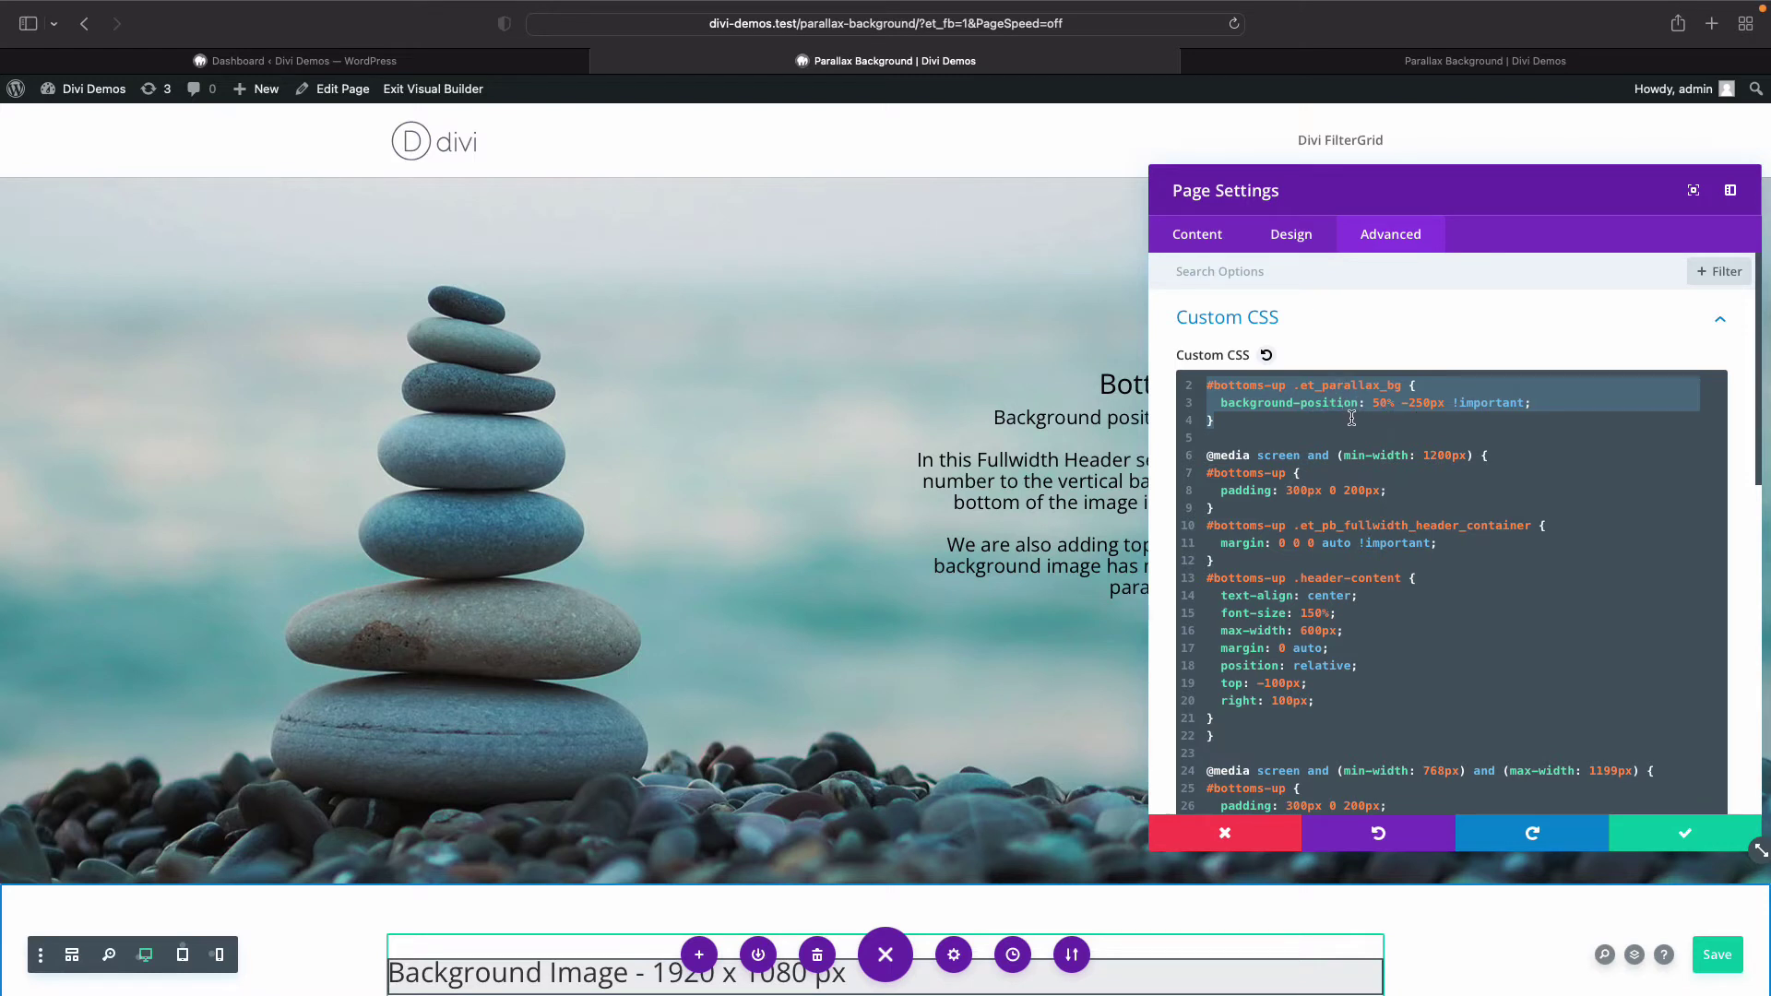
left_click(1382, 405)
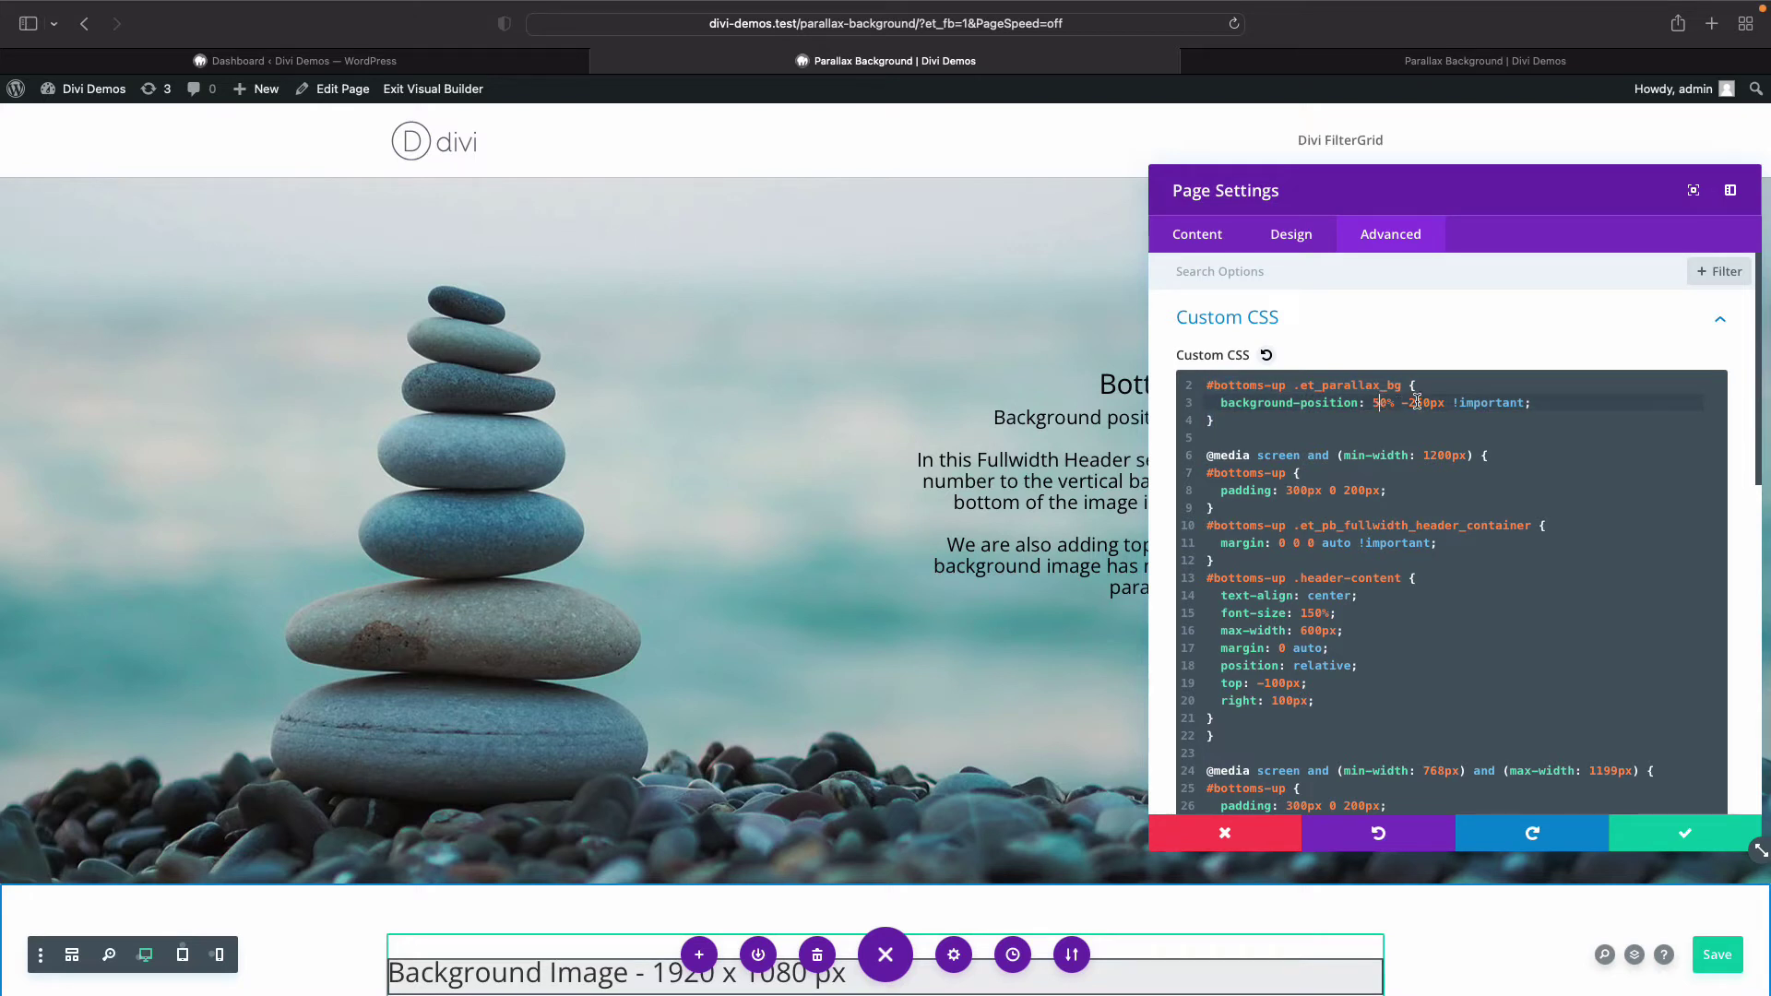
left_click_drag(1401, 402, 1444, 402)
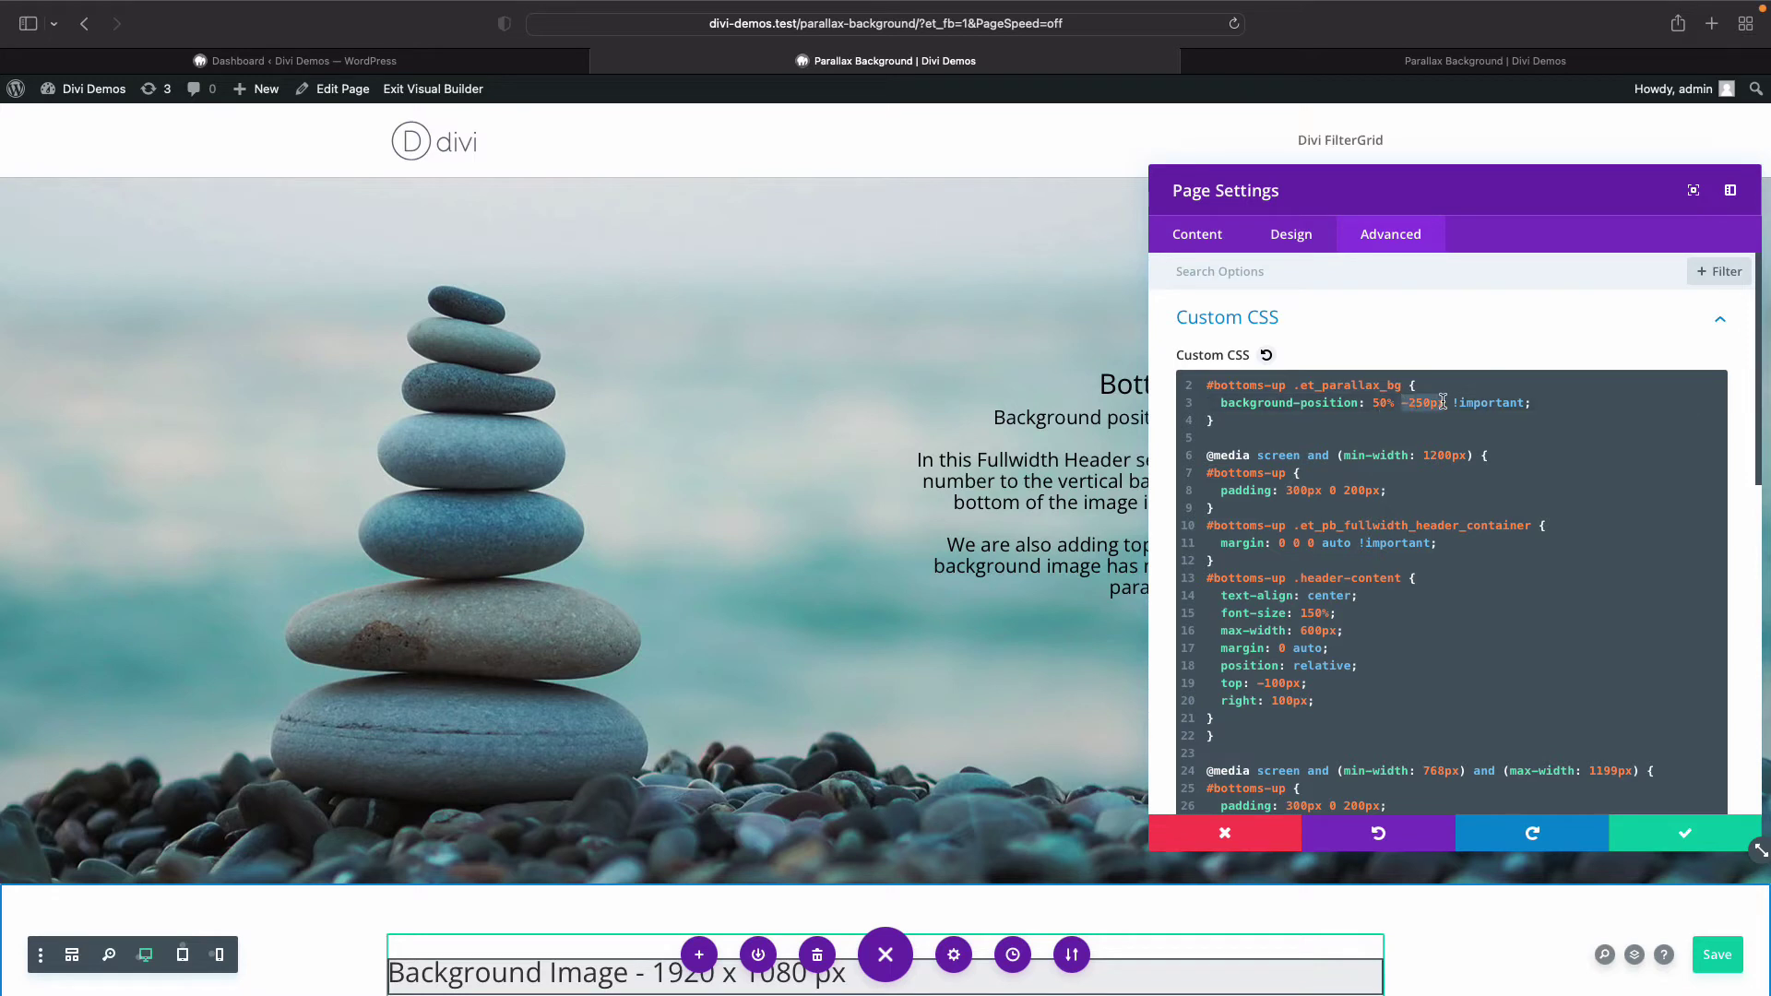
left_click(1379, 403)
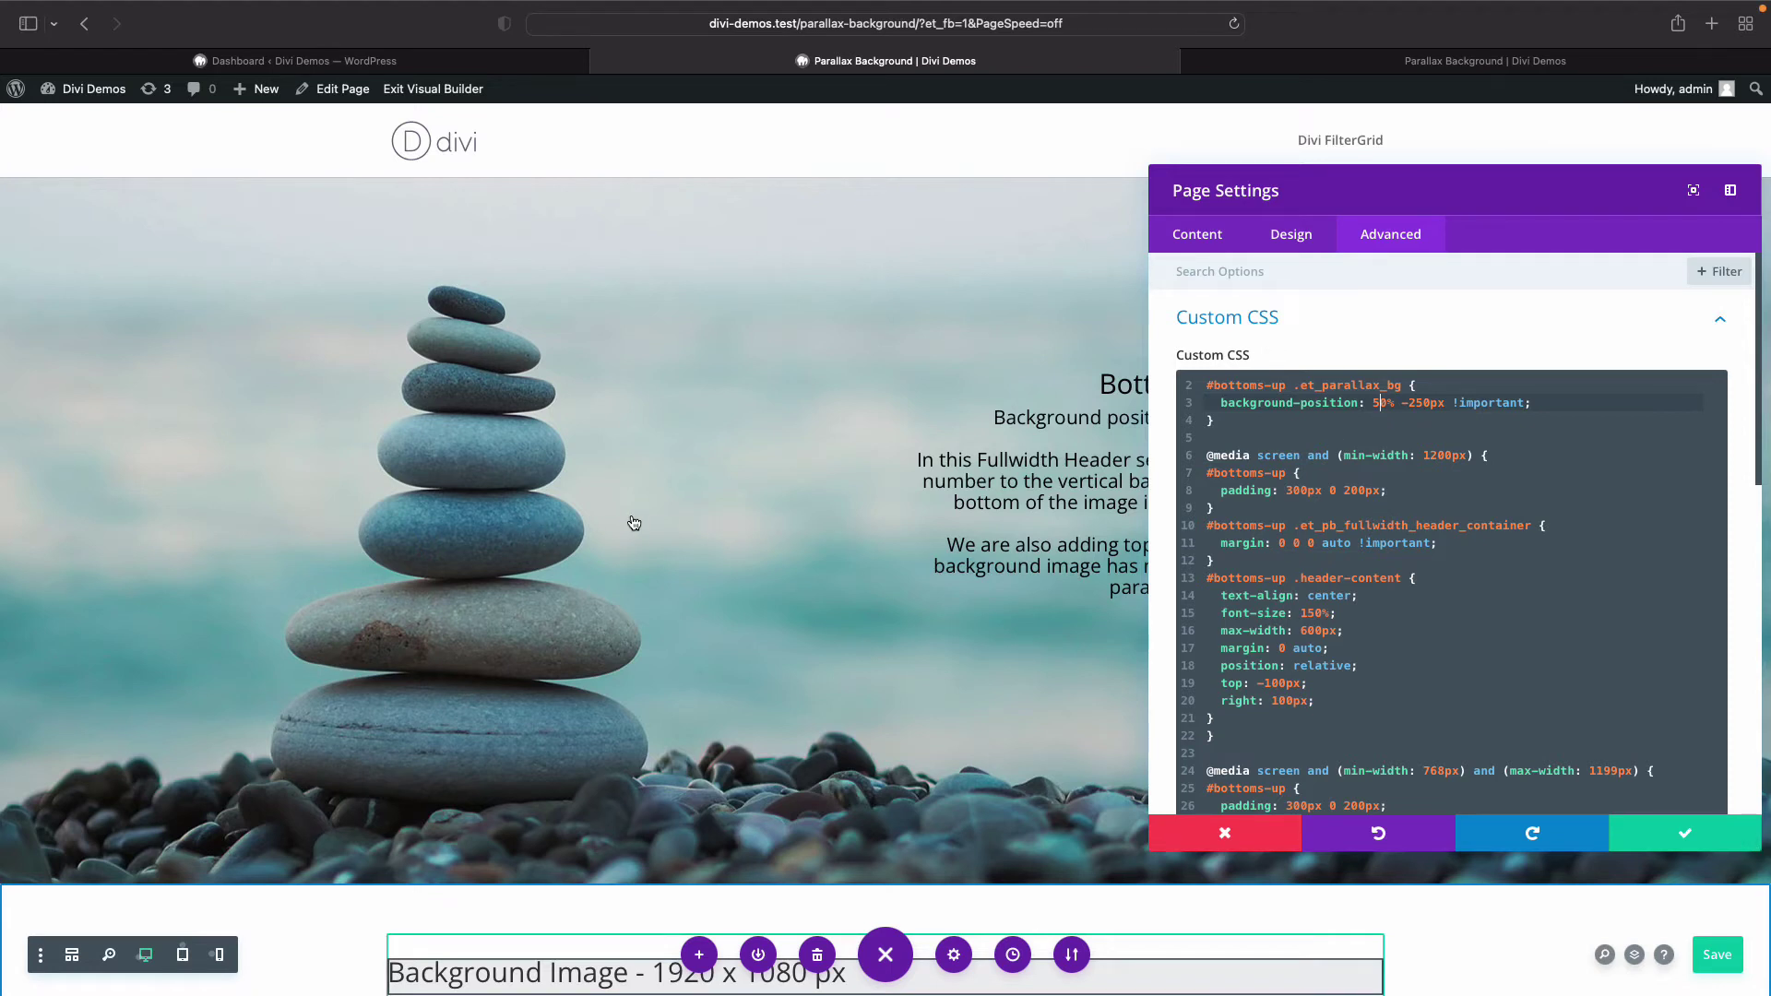
left_click(1662, 835)
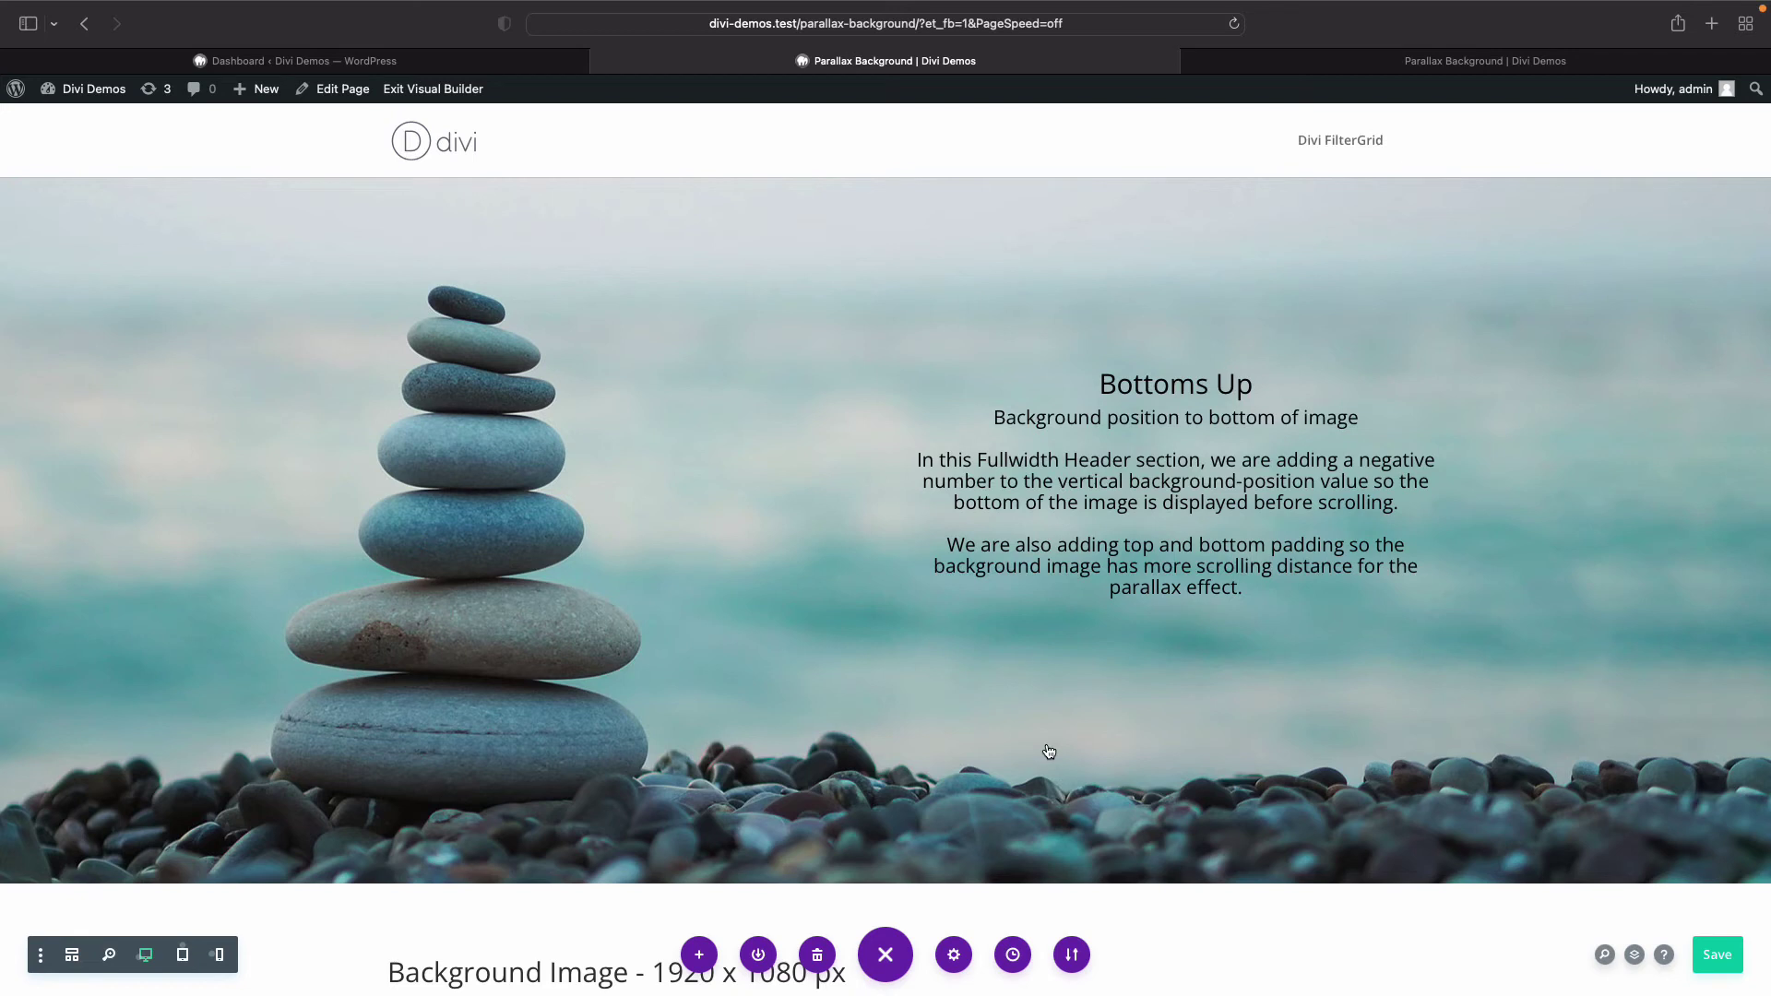
left_click(956, 952)
left_click(1384, 238)
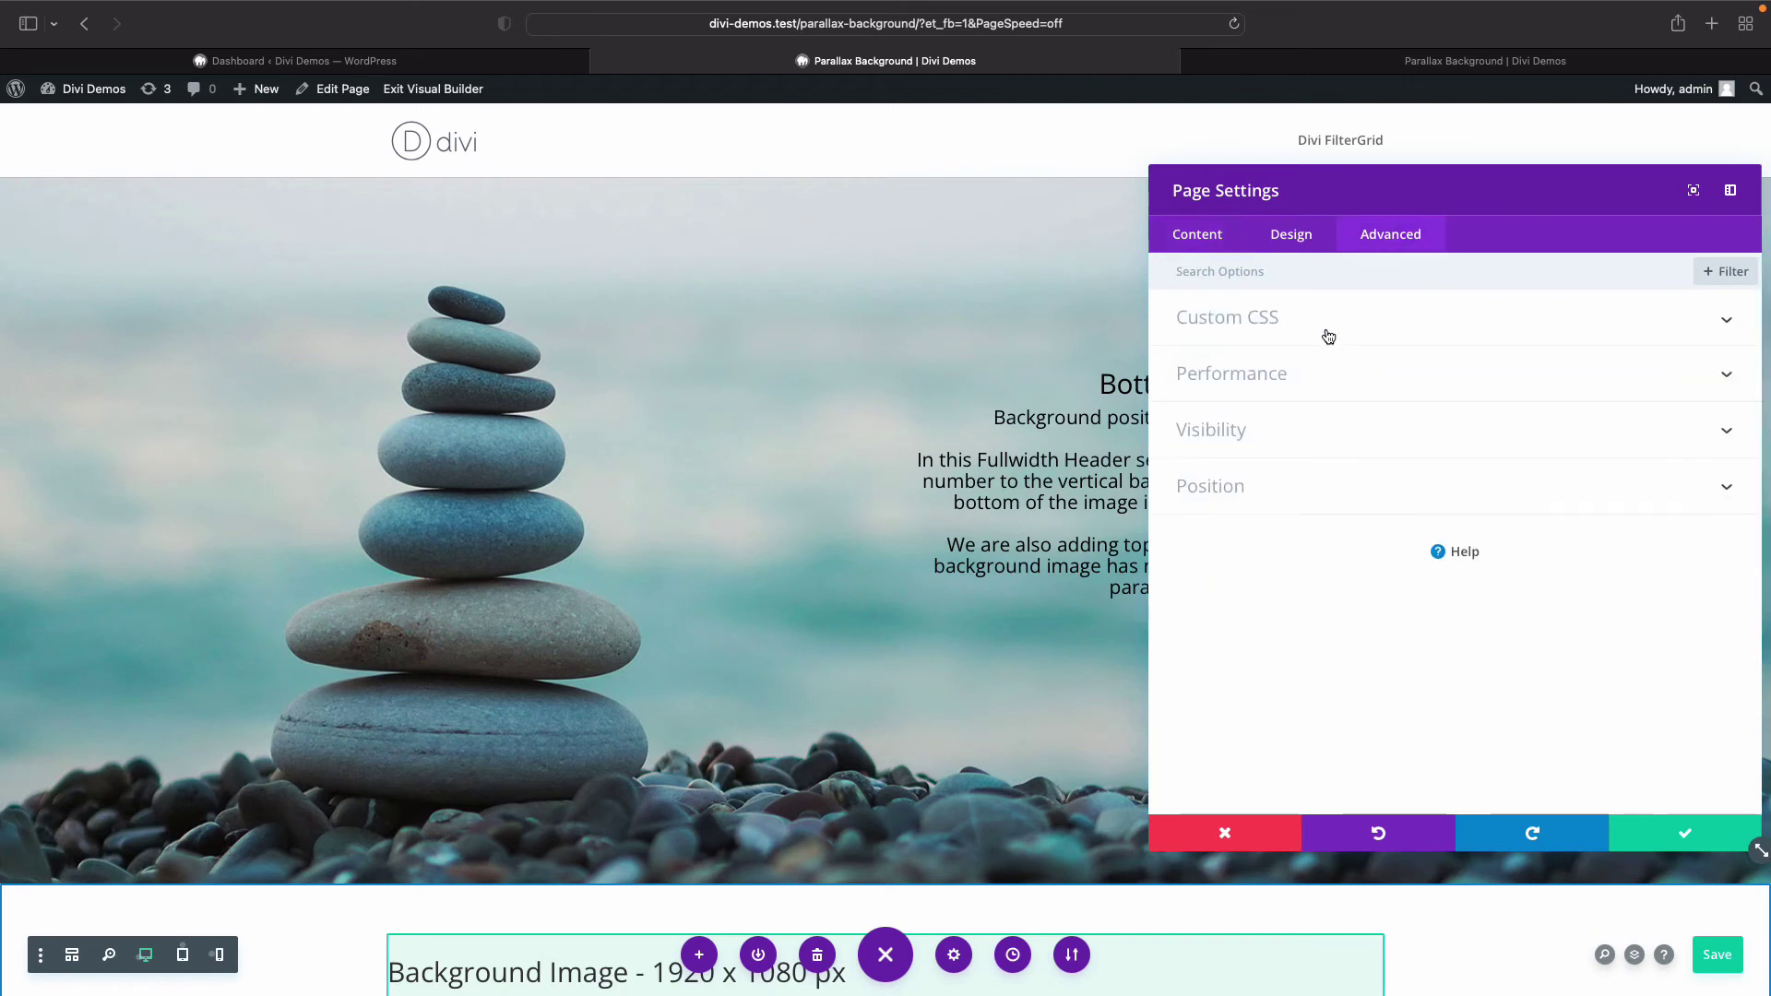
left_click(1328, 336)
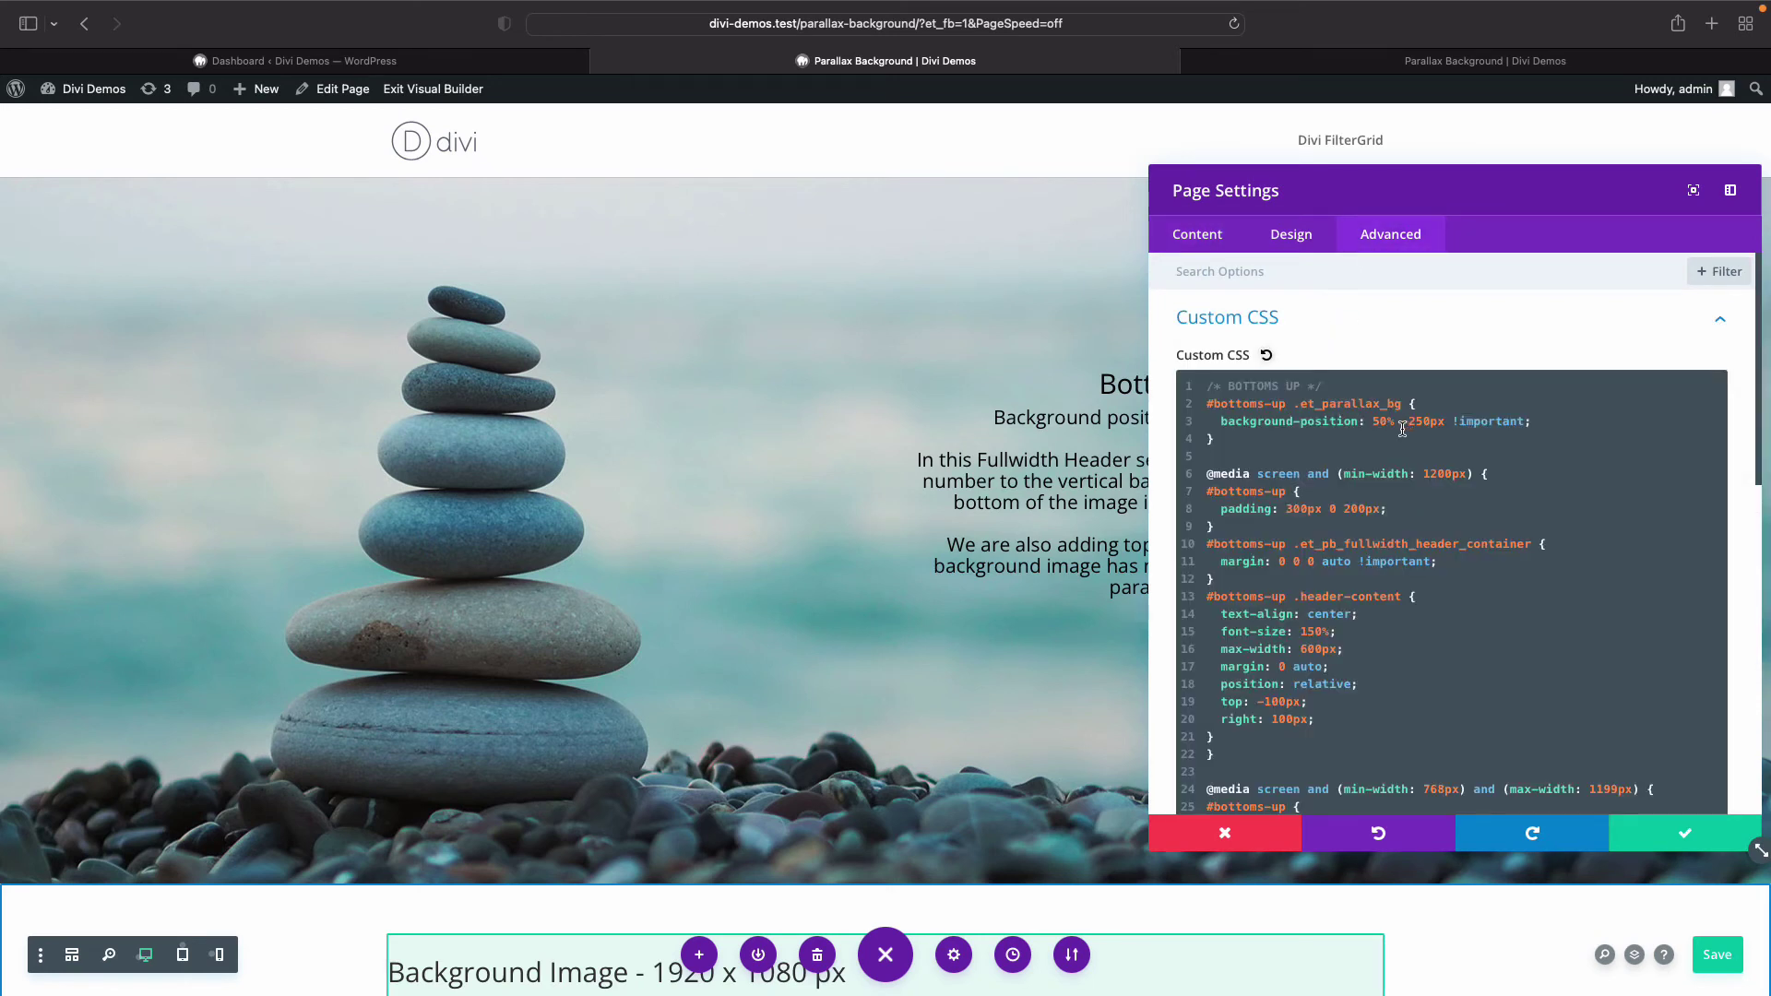
left_click_drag(1400, 423, 1442, 422)
left_click(1635, 847)
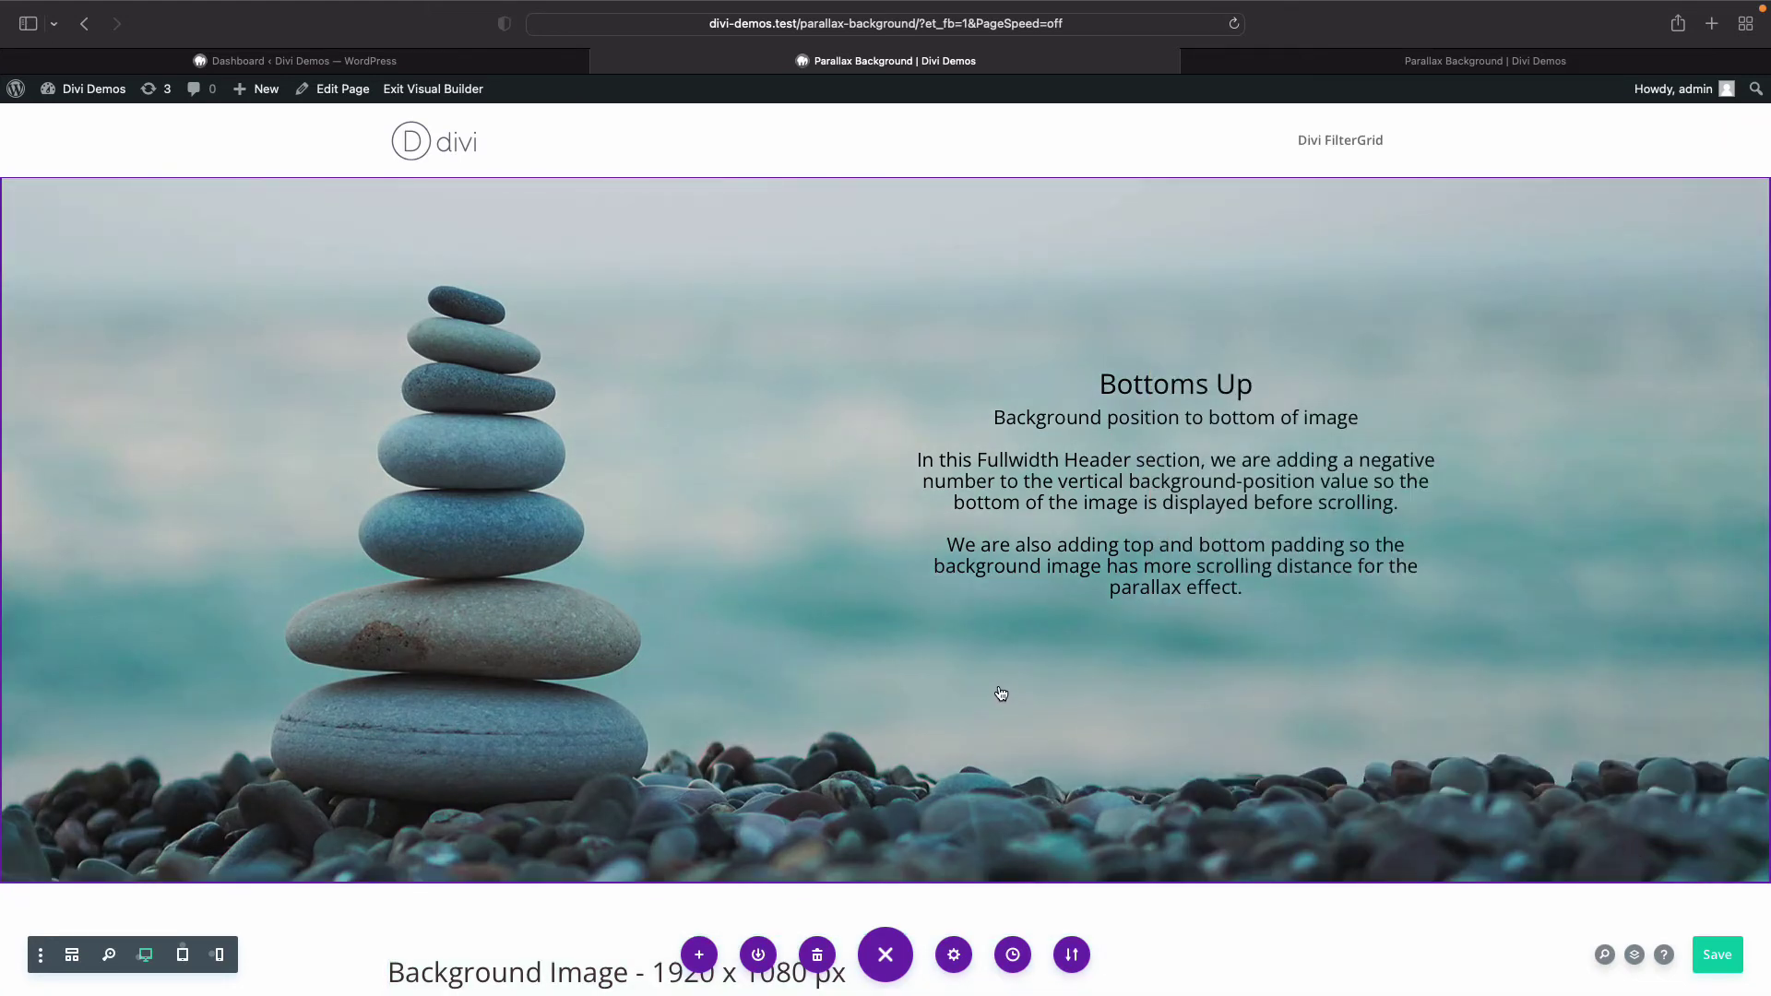
scroll(1001, 693, "down", 3)
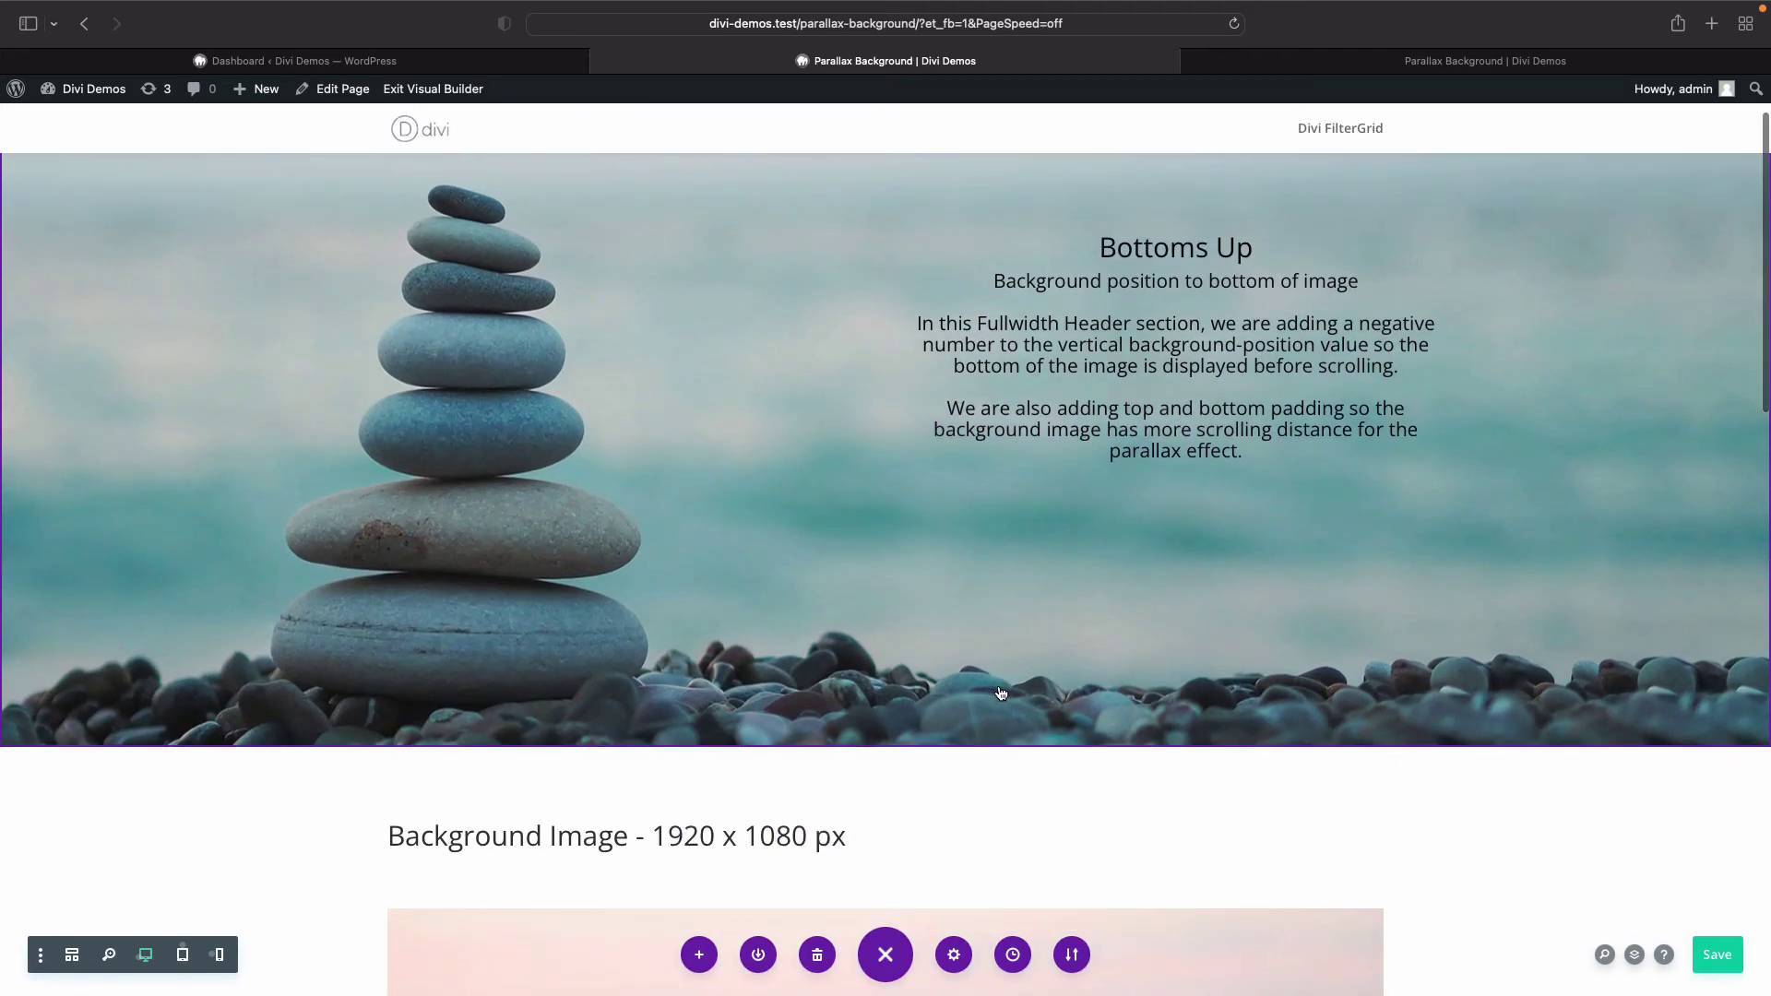
Switch to the live Parallax Background page and inspect the header element
left_click(1276, 64)
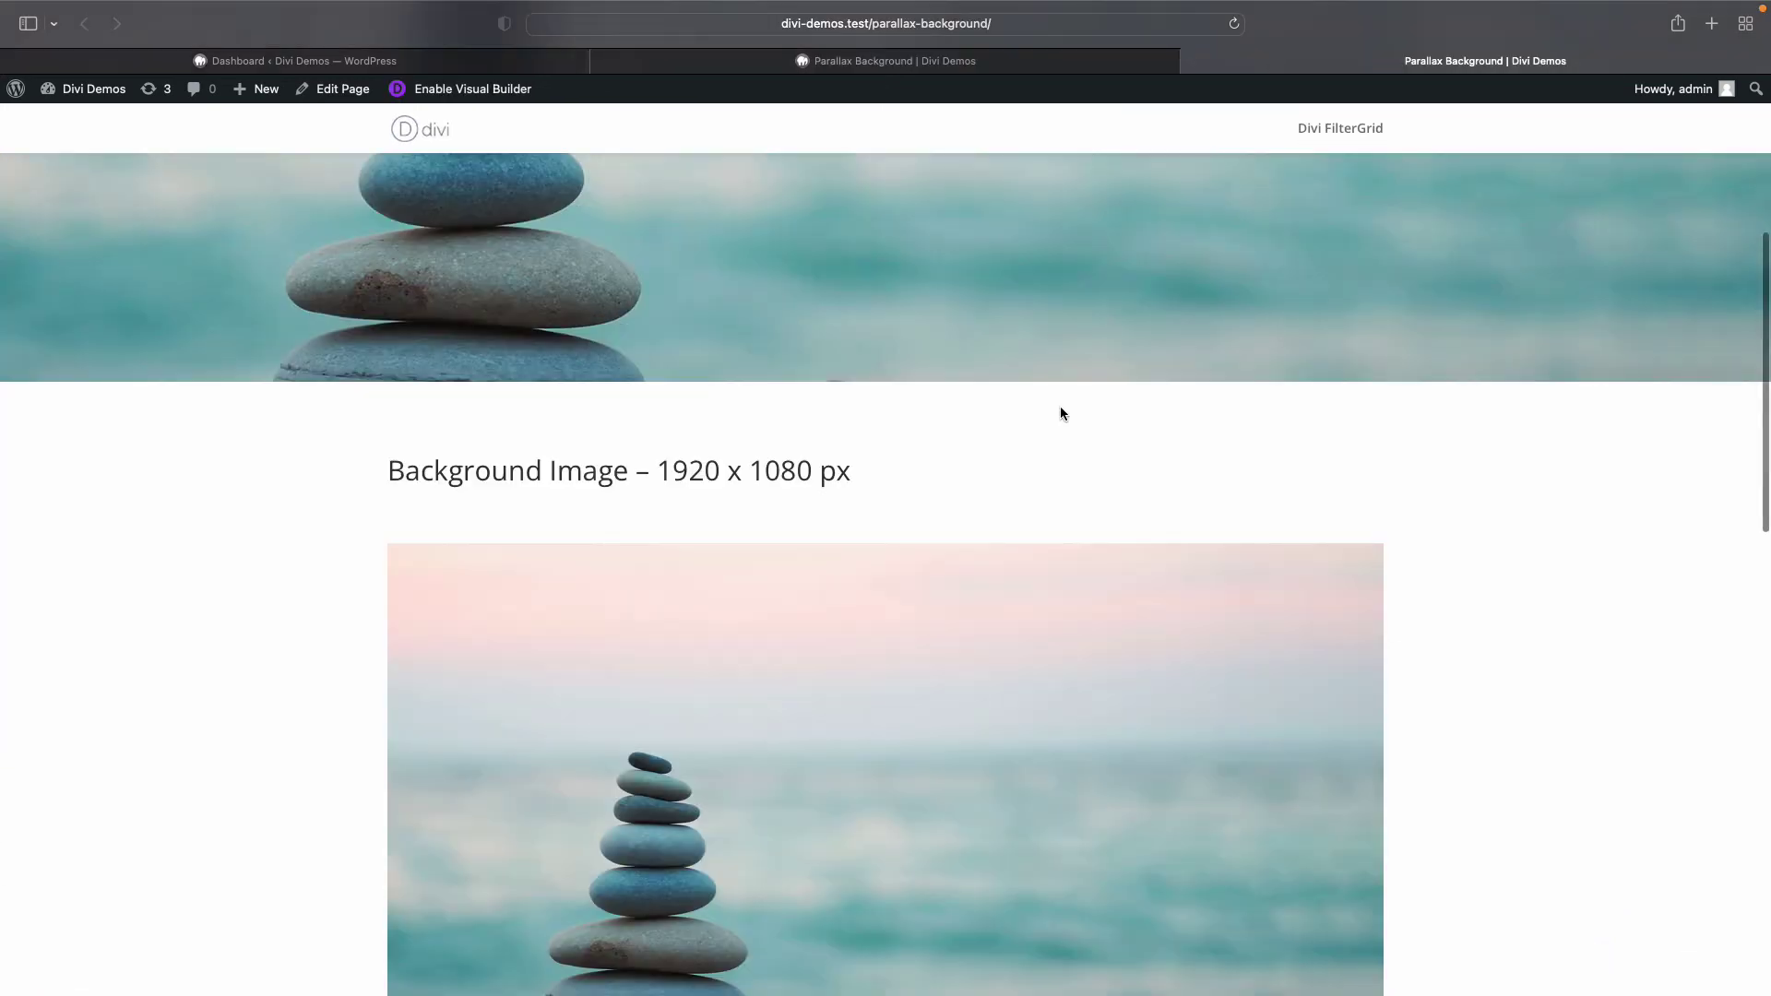
scroll(969, 496, "up", 5)
right_click(852, 450)
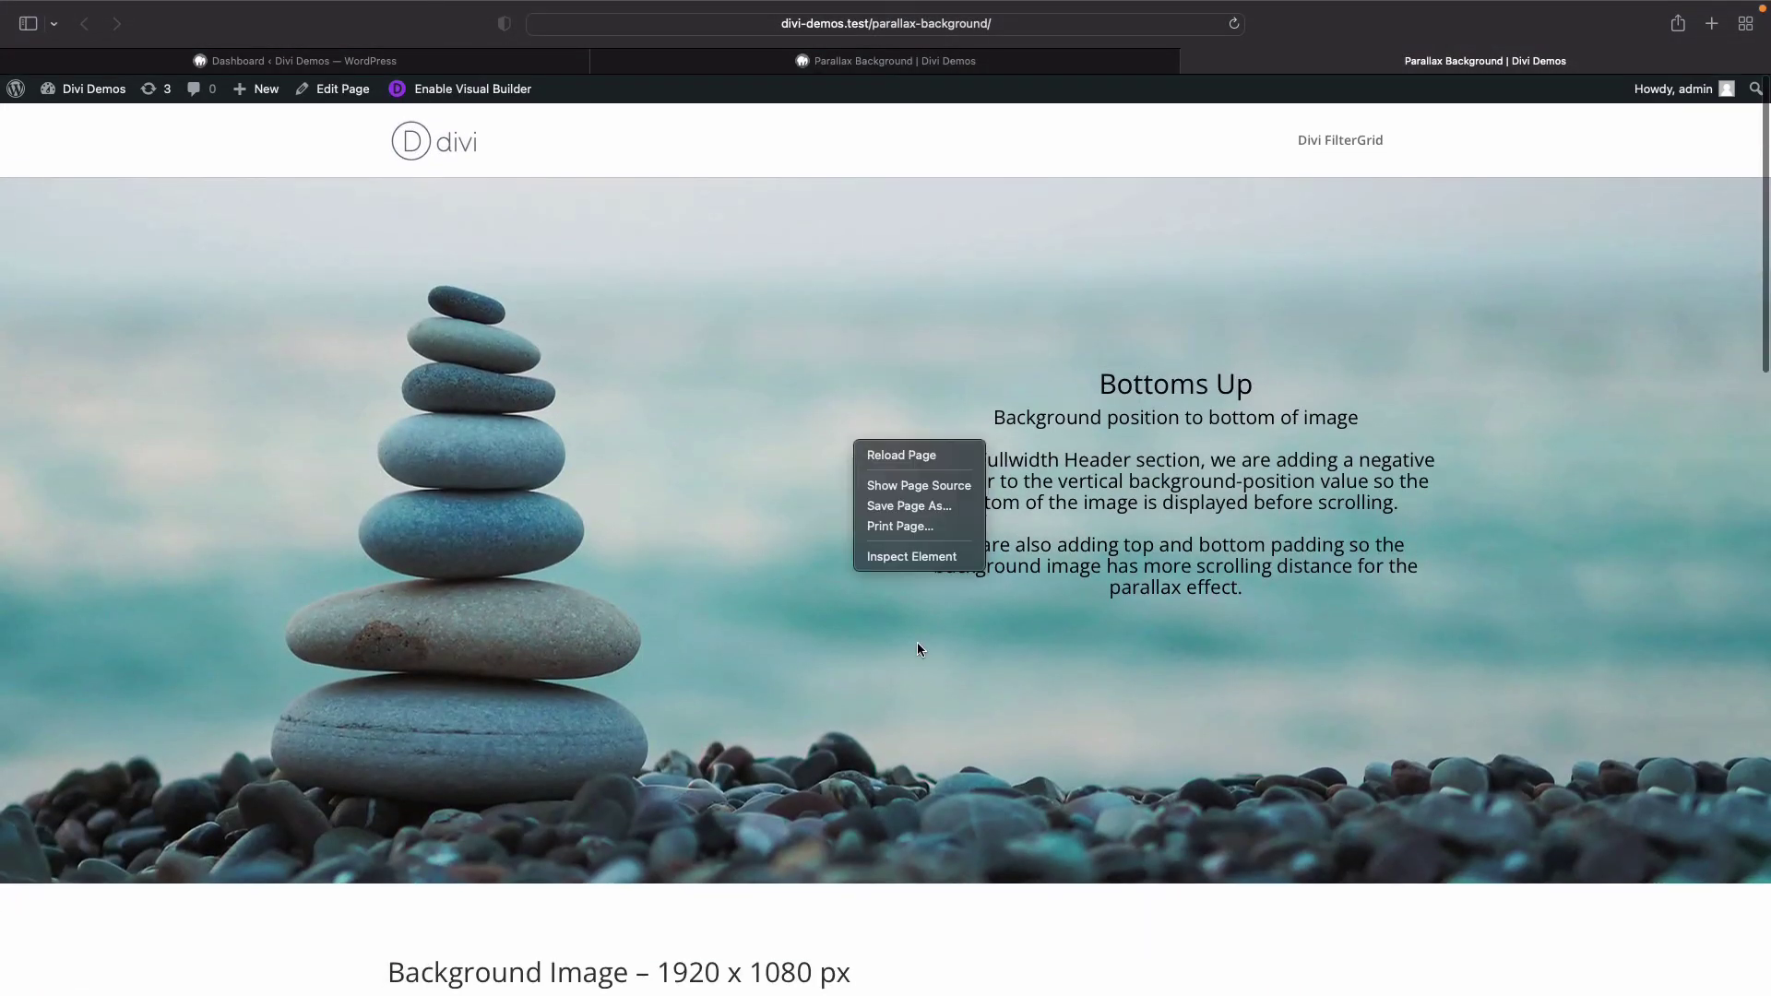
left_click(918, 557)
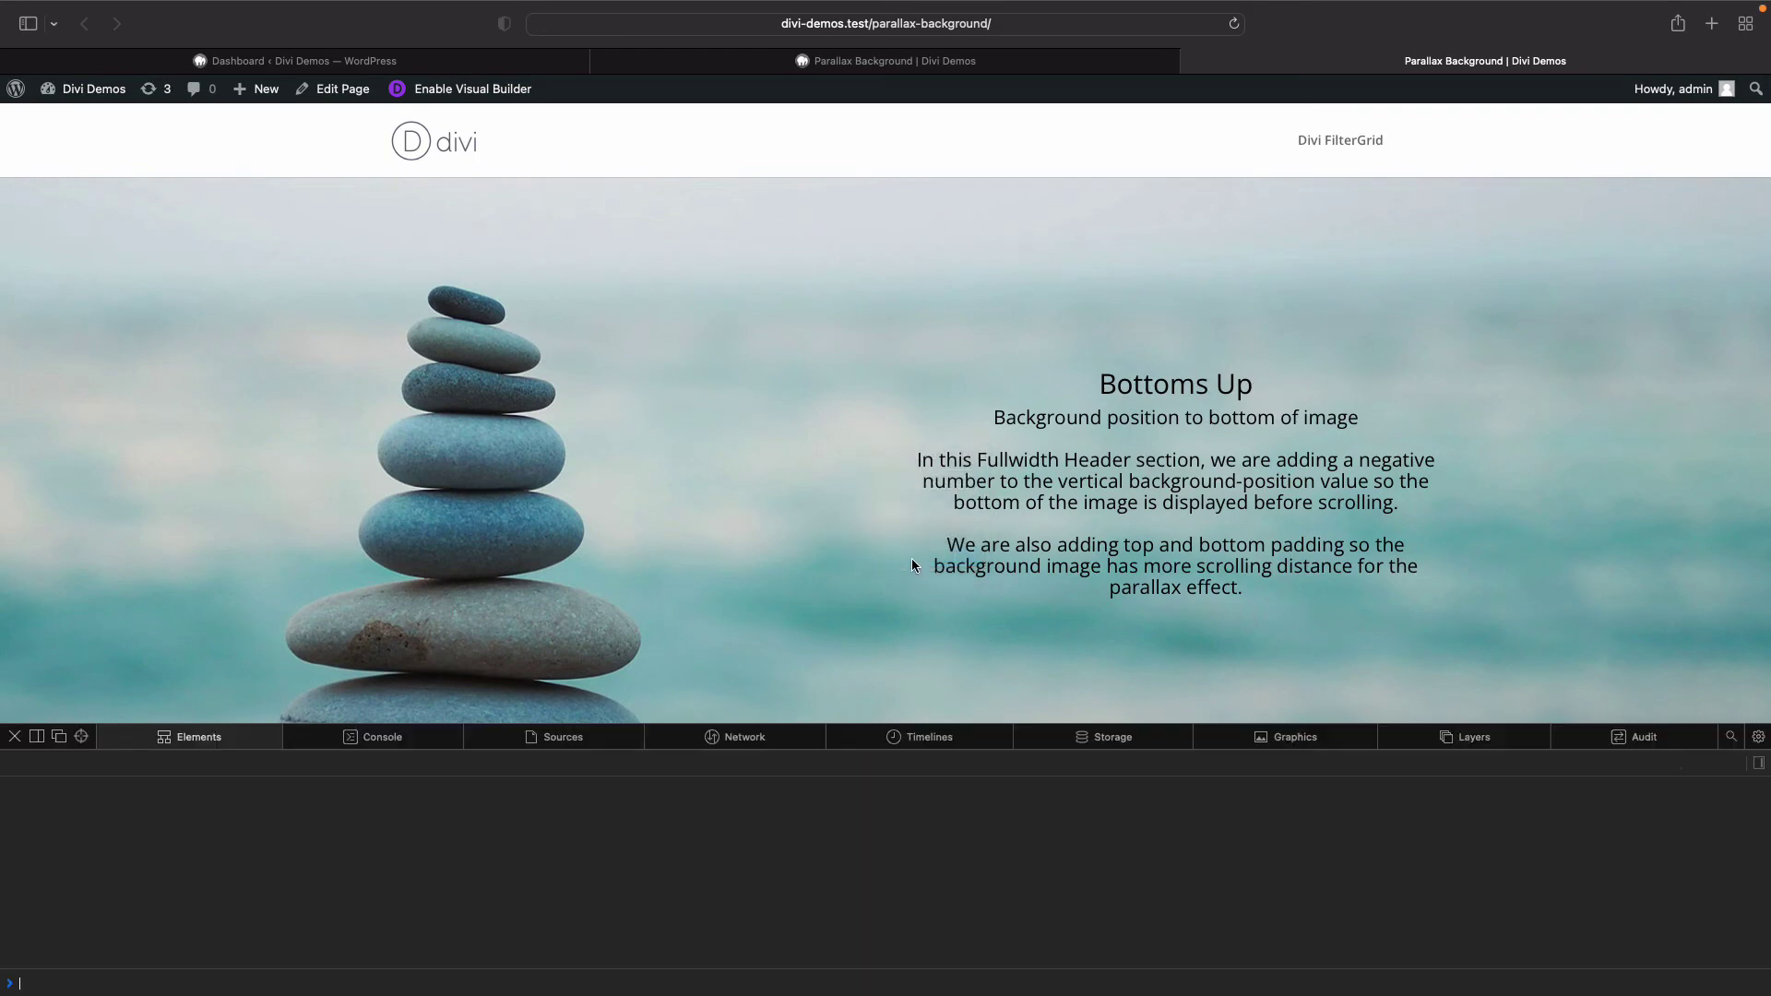
Examine the span.et_parallax_bg node, styled with height 978.2px and translate(0px, 346.5px)
scroll(693, 605, "down", 7)
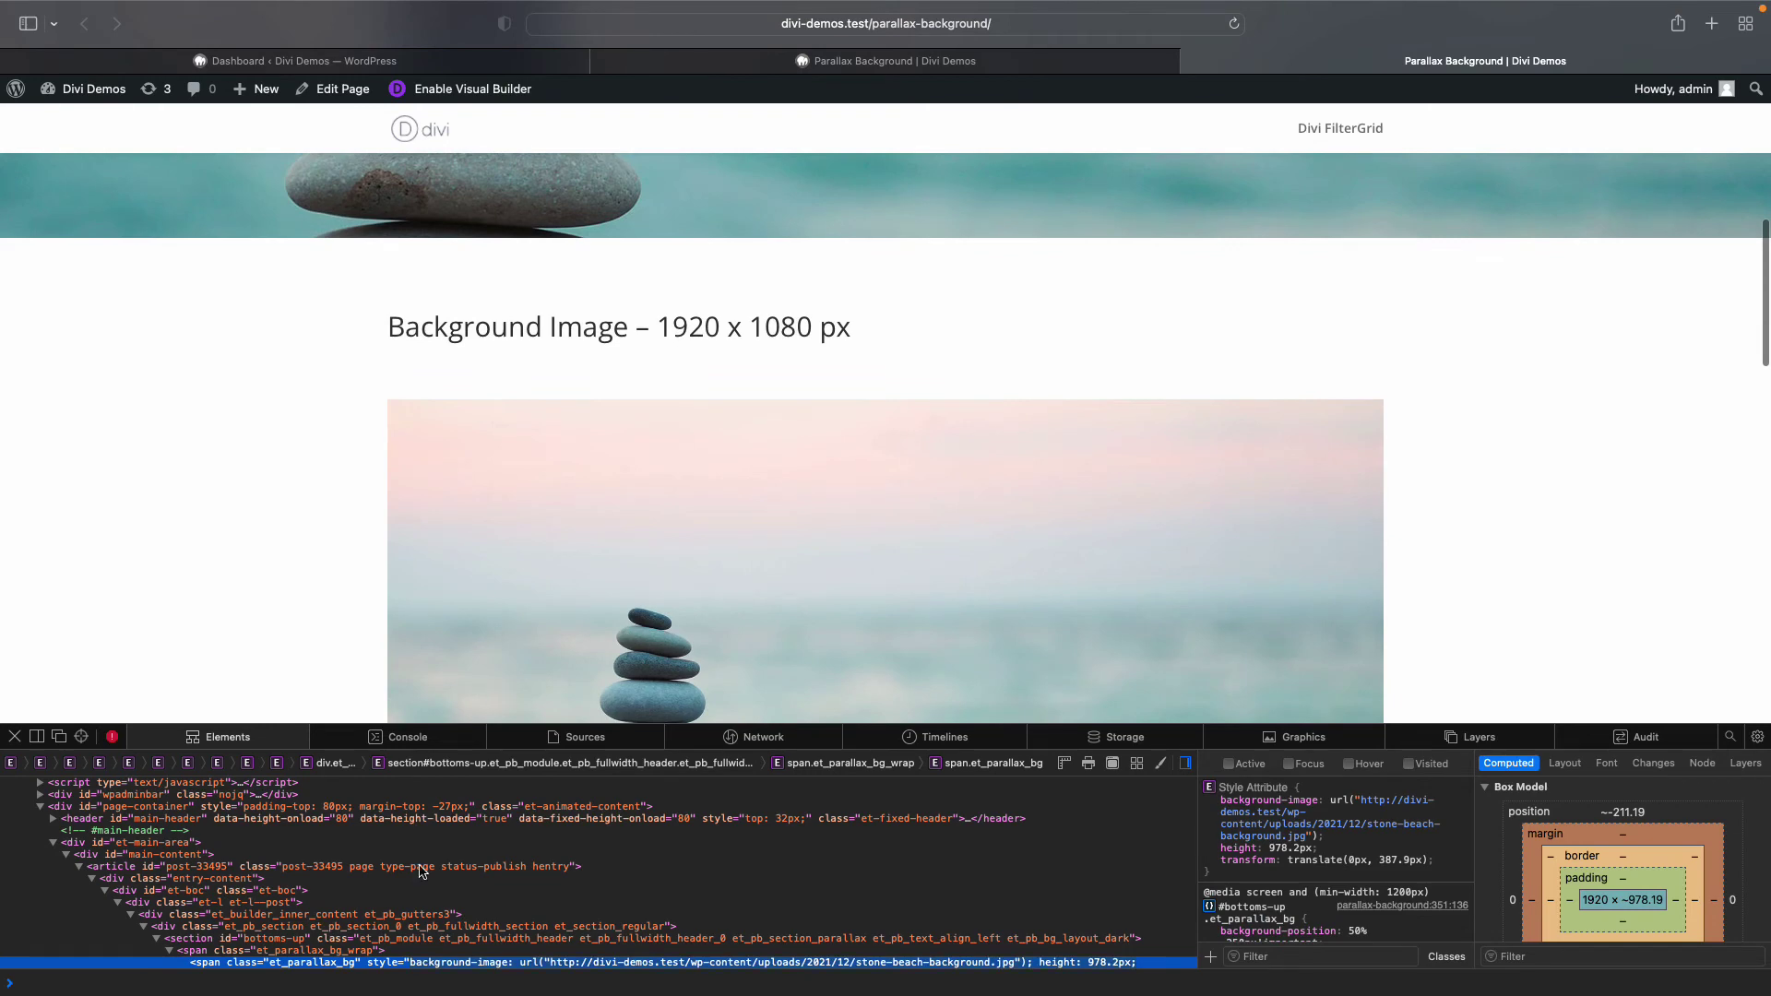
mouse_move(346, 965)
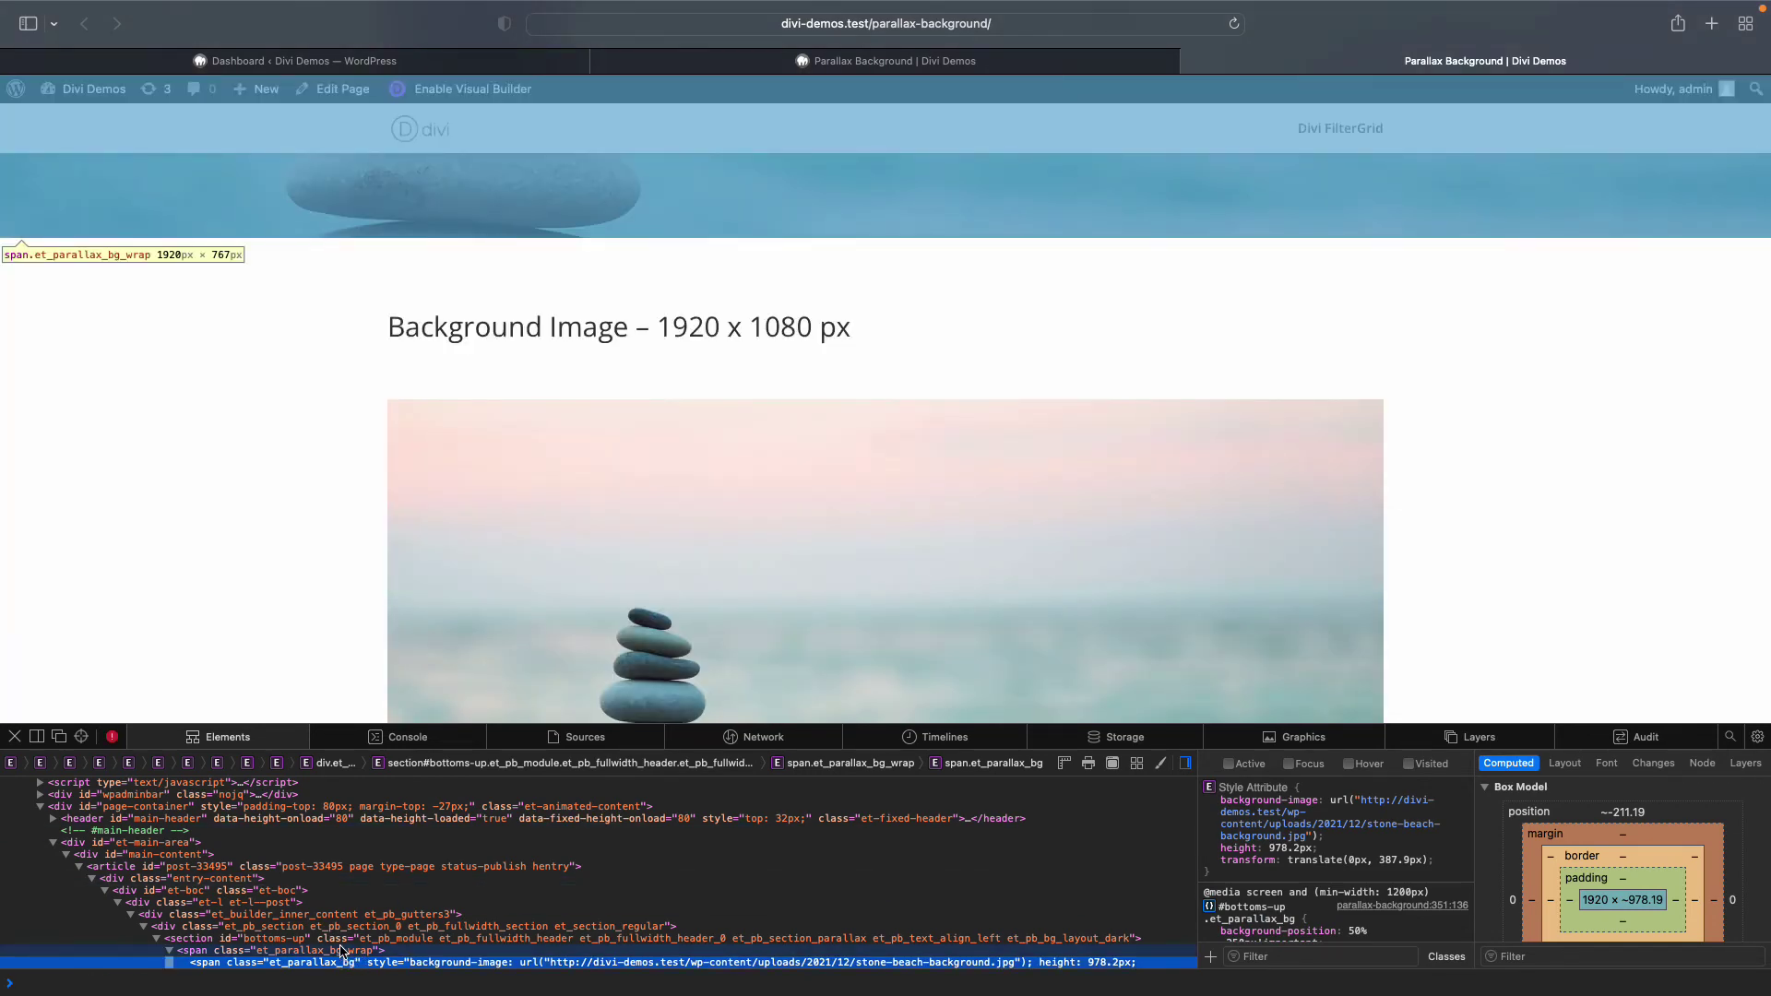
scroll(377, 548, "up", 3)
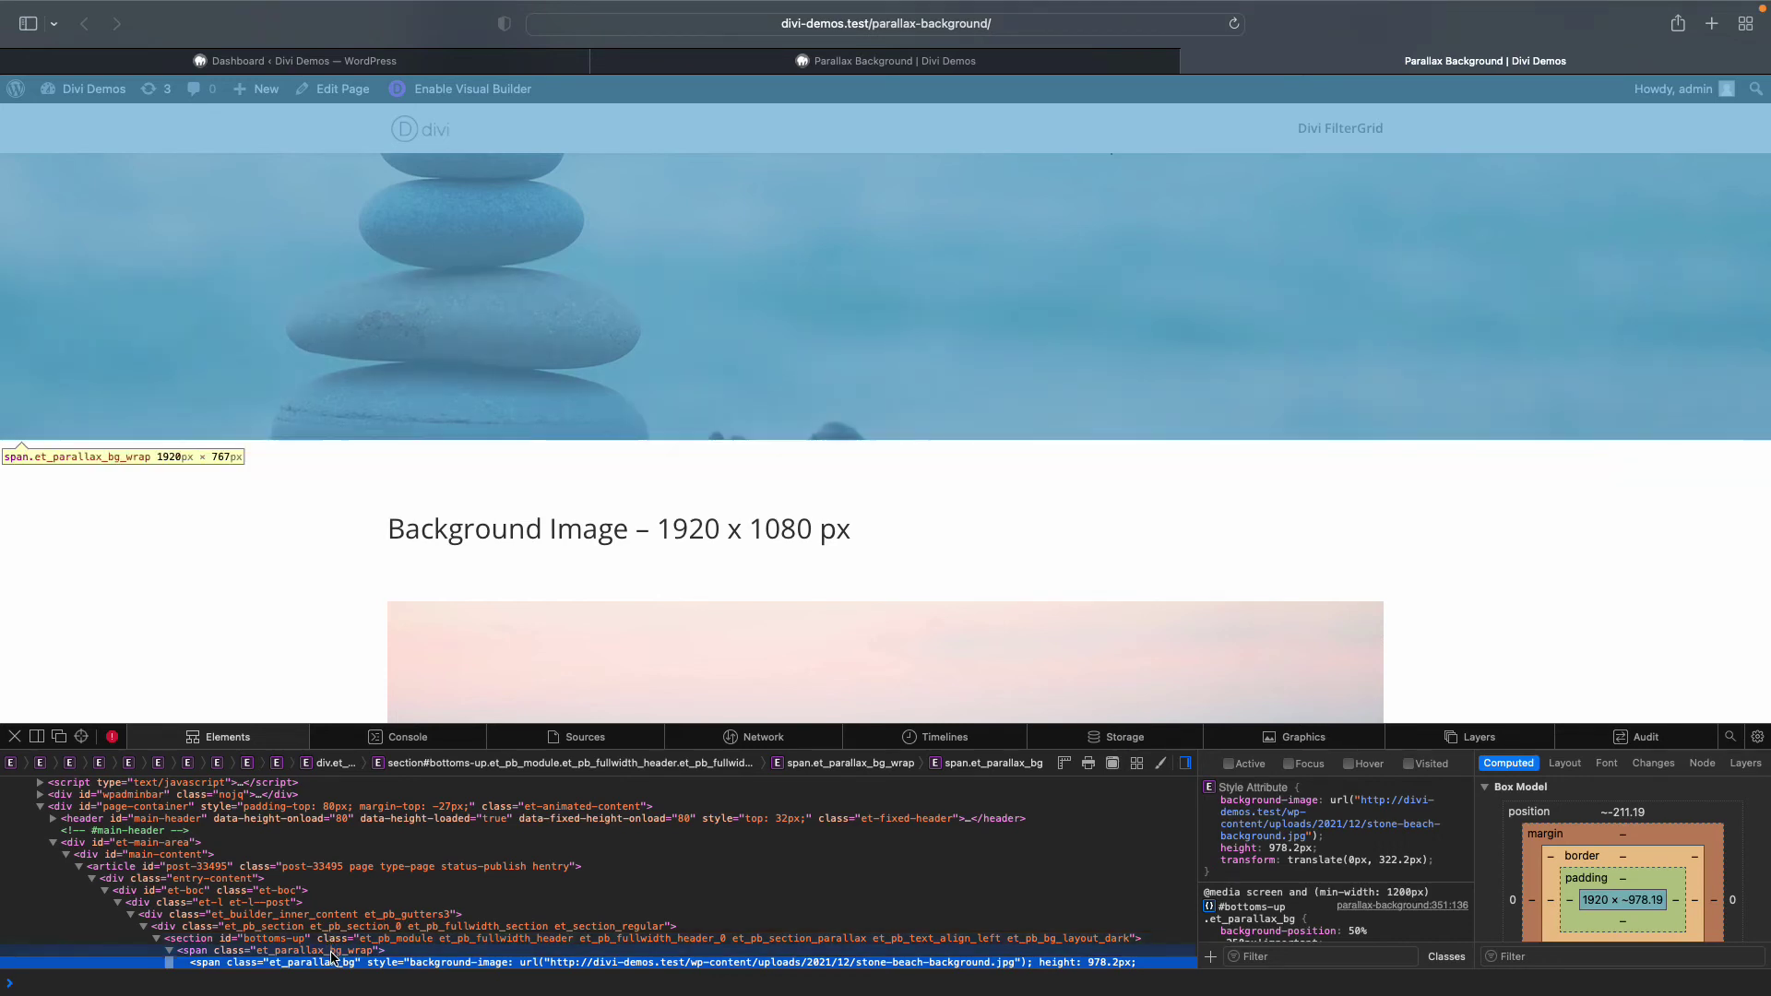
scroll(357, 680, "down", 2)
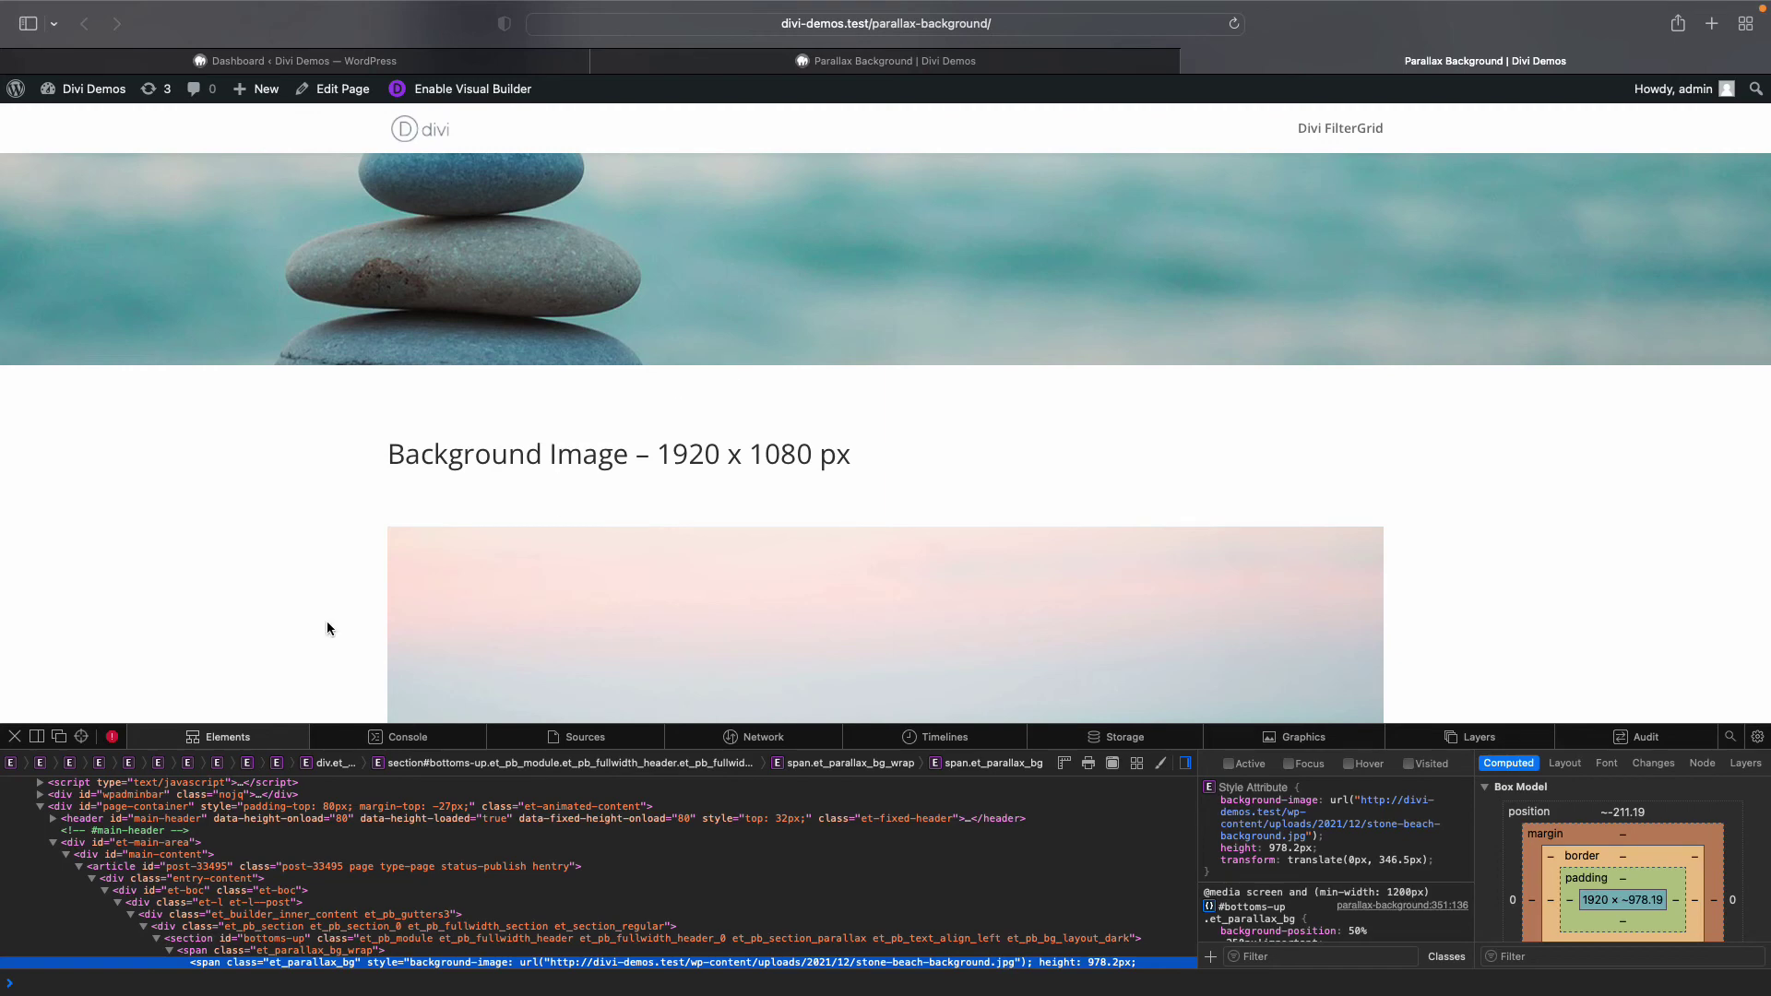
Close the Web Inspector and highlight the '1920 x 1080 px' size in the heading
left_click(14, 736)
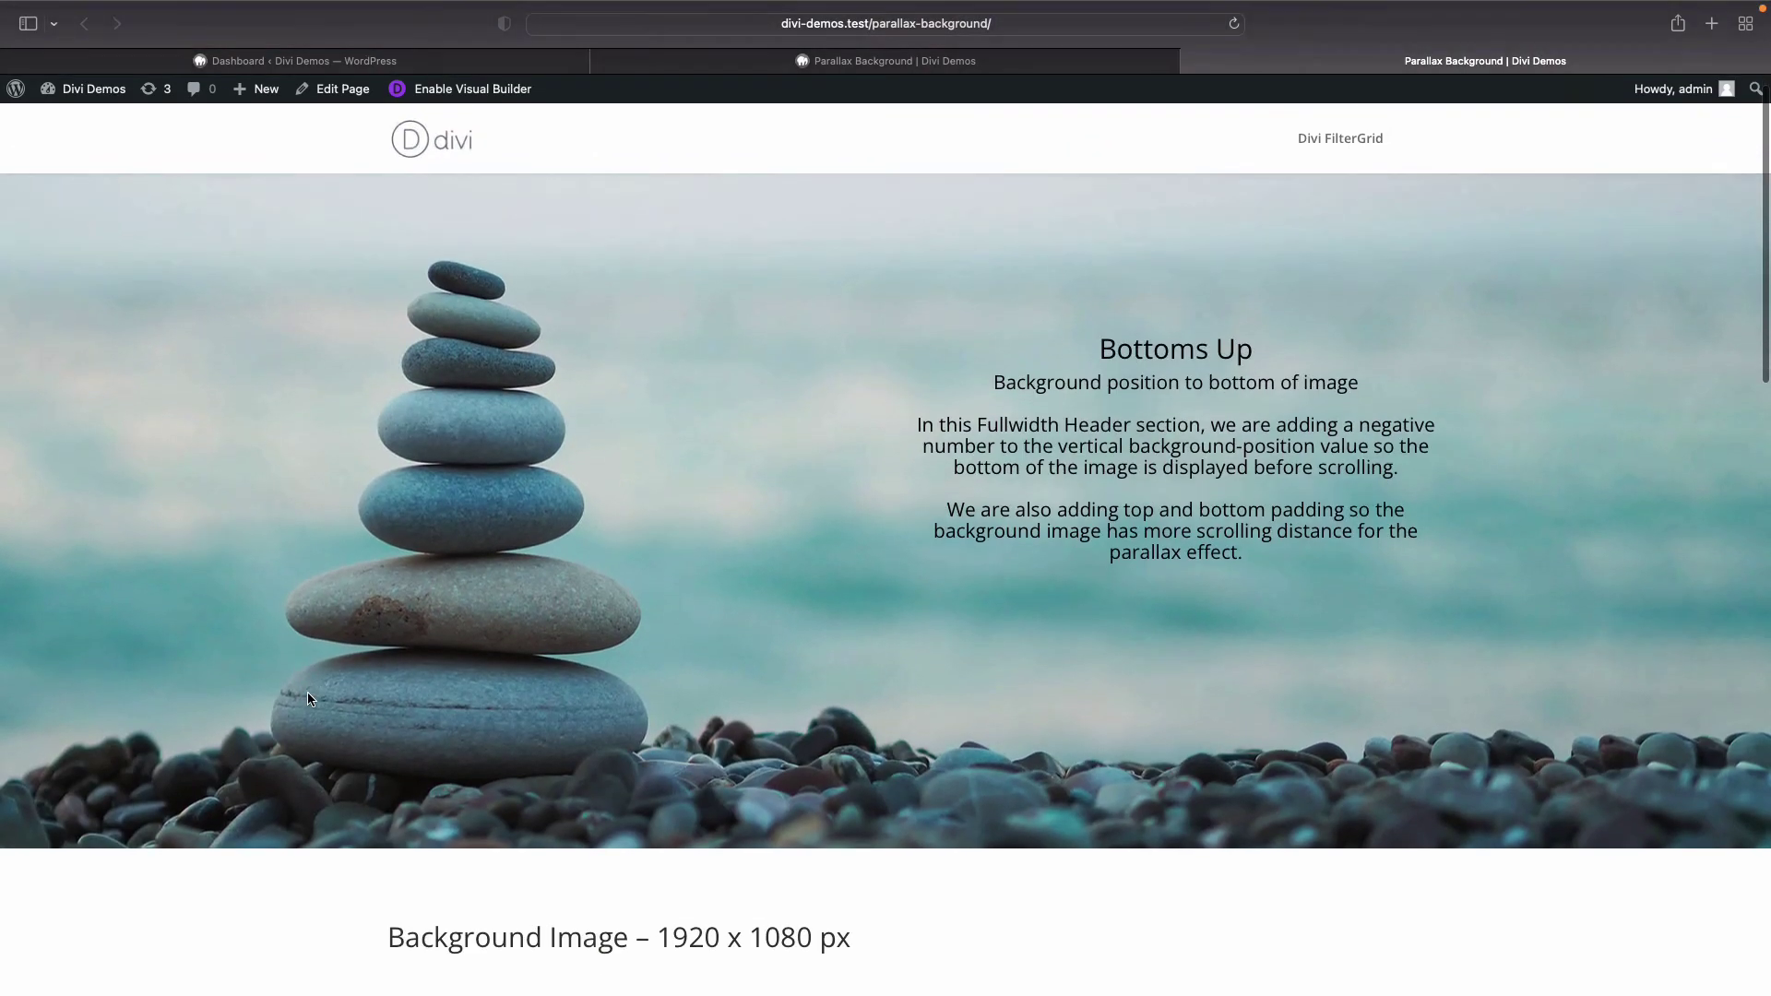
scroll(307, 698, "down", 5)
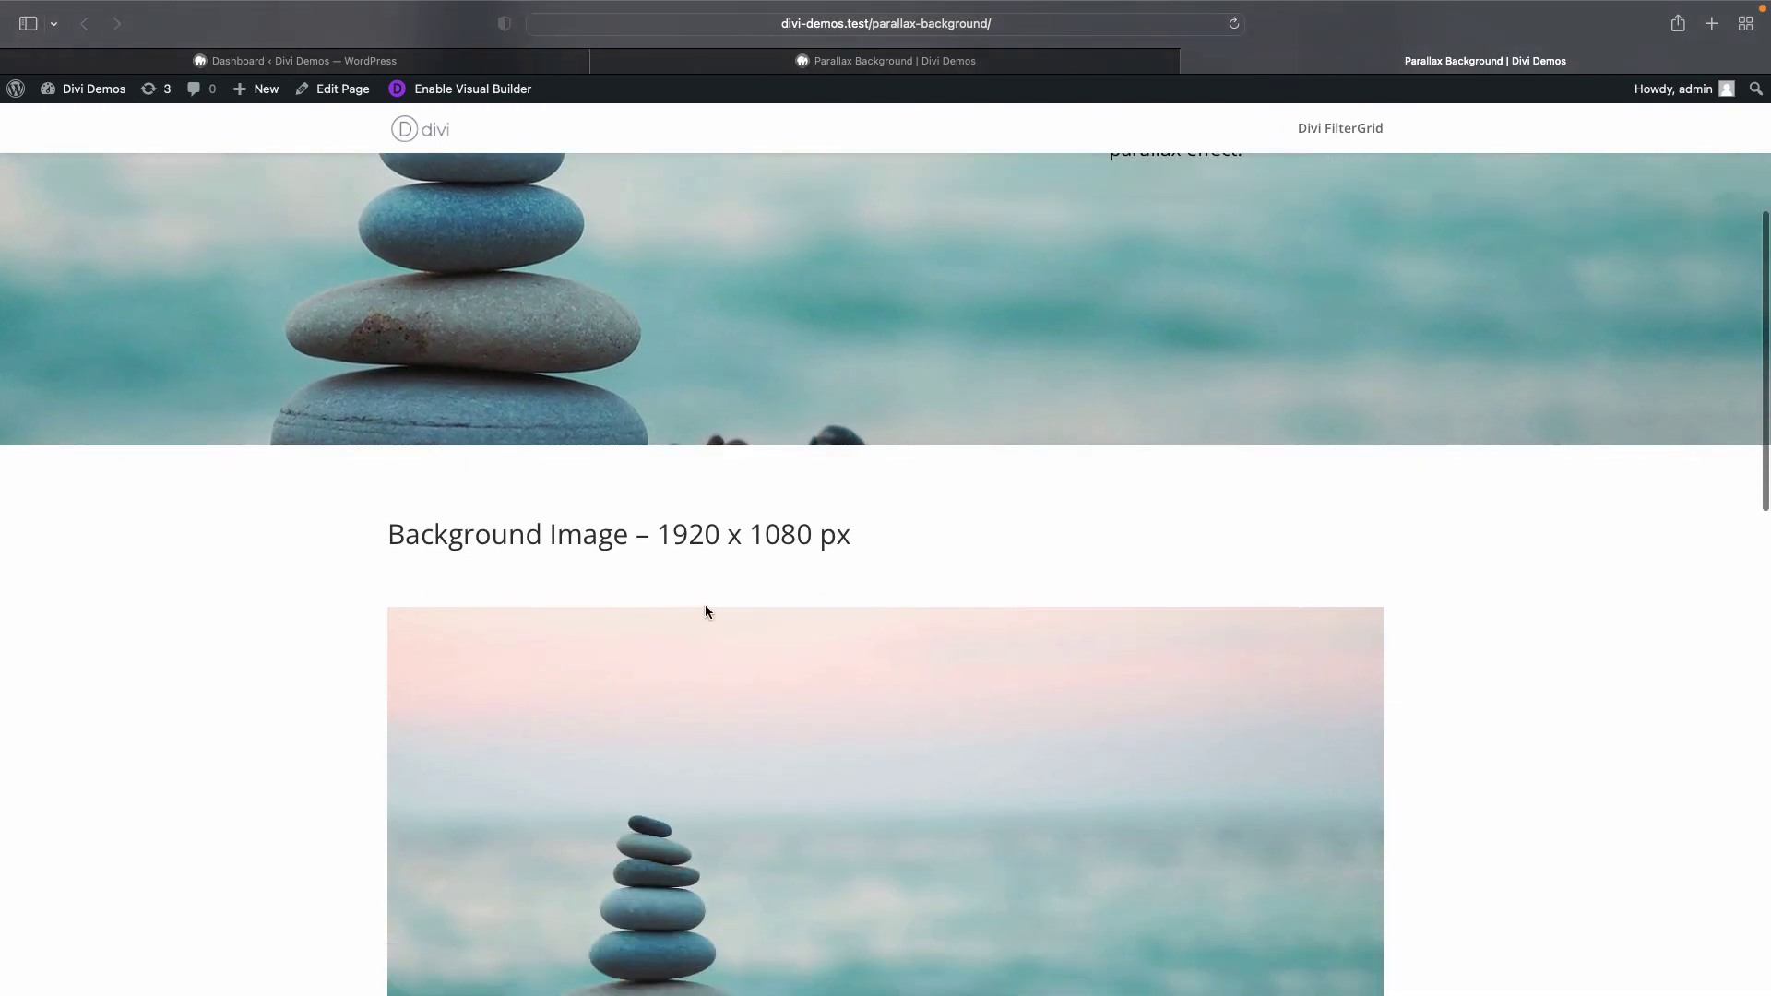
left_click_drag(657, 533, 851, 530)
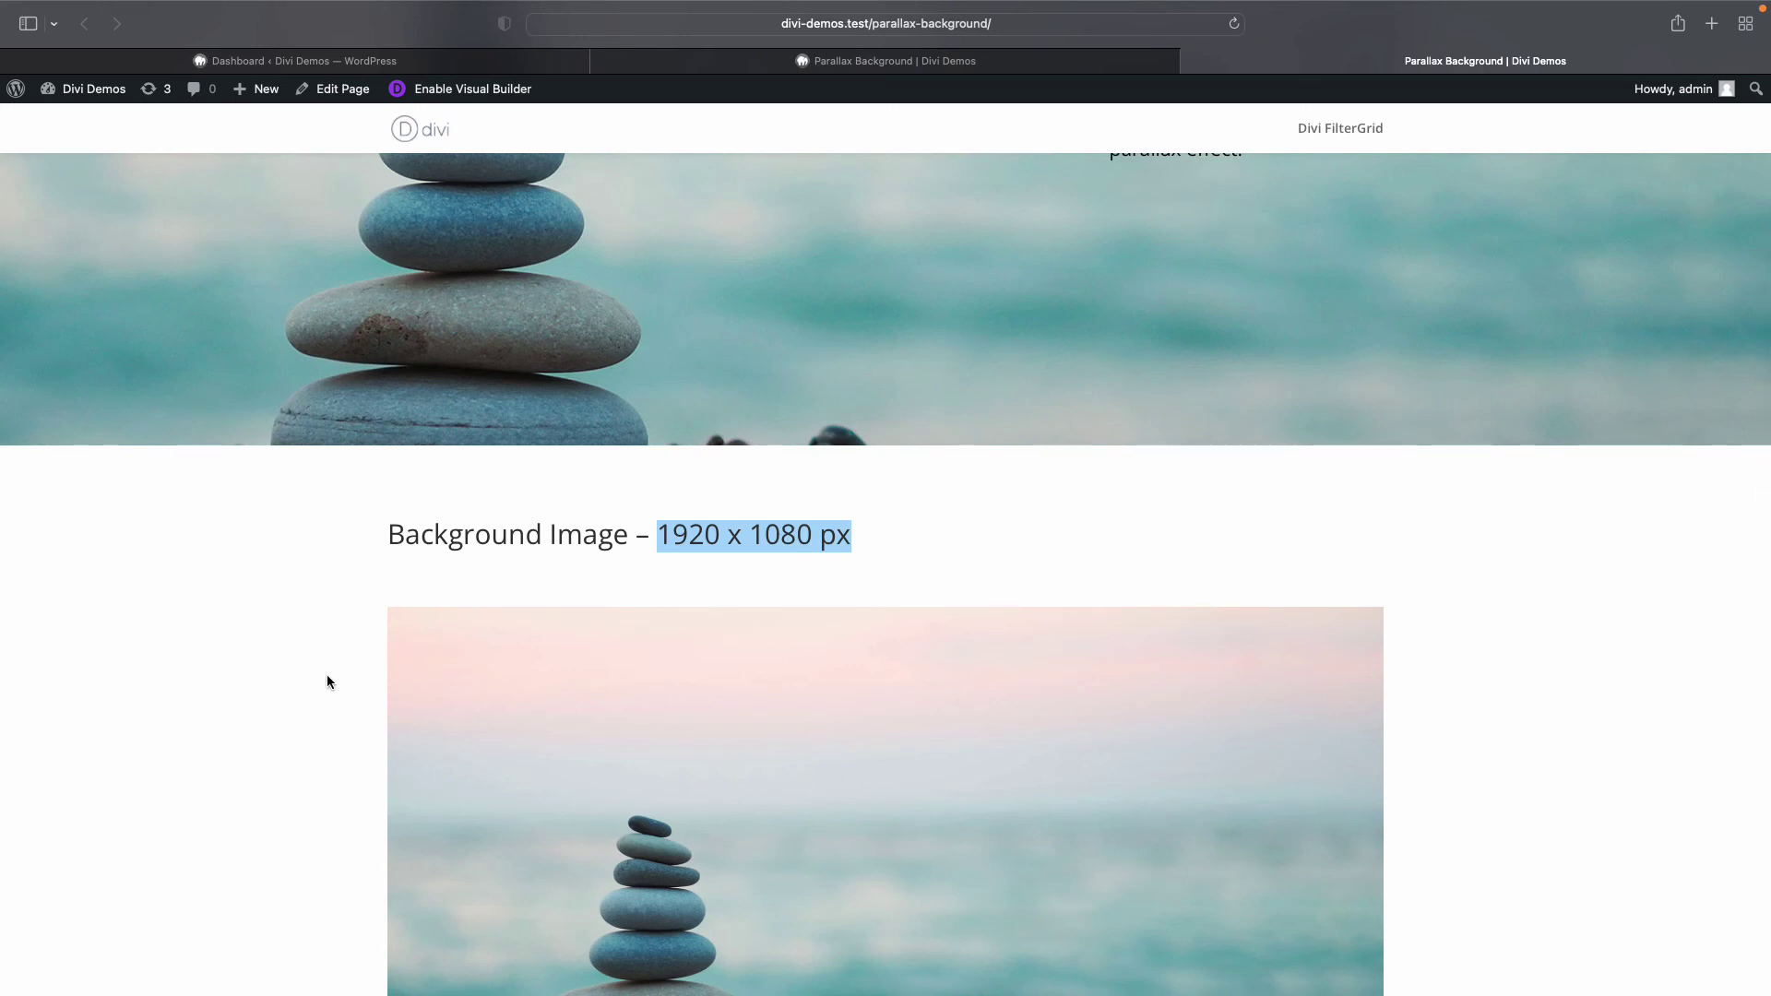
Bring the full 1920 x 1080 stacked-stones reference image into view
scroll(328, 683, "up", 2)
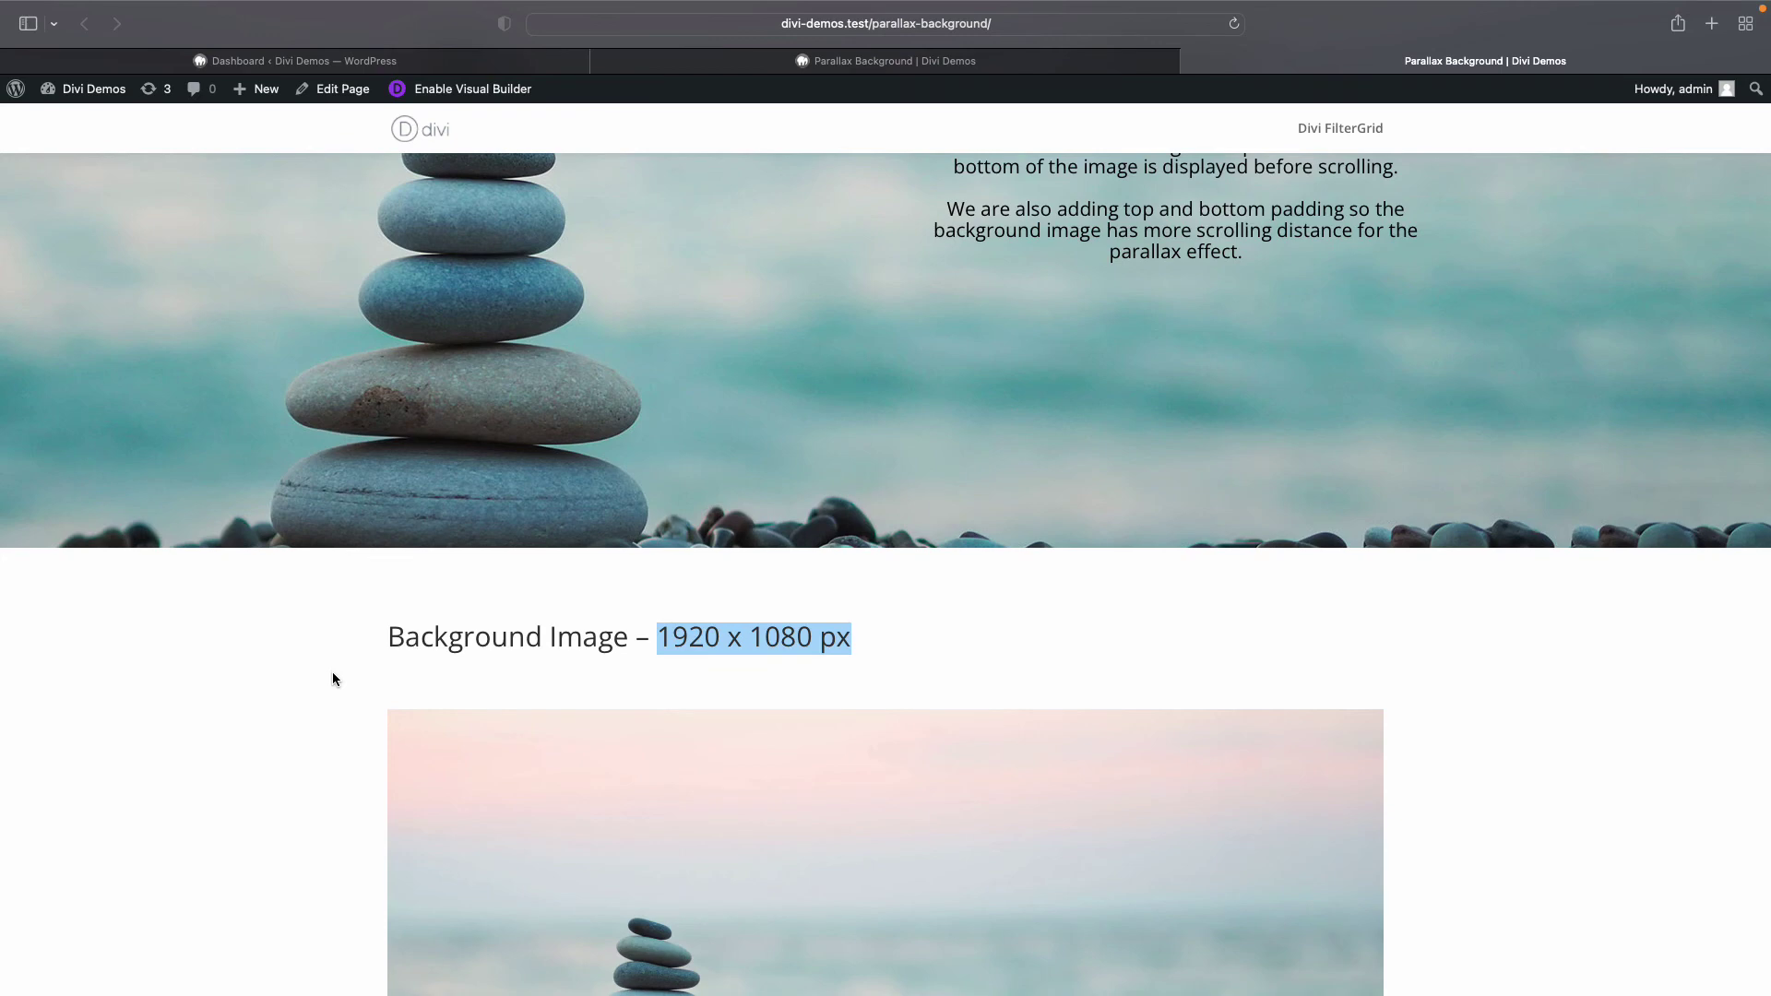
scroll(332, 677, "up", 5)
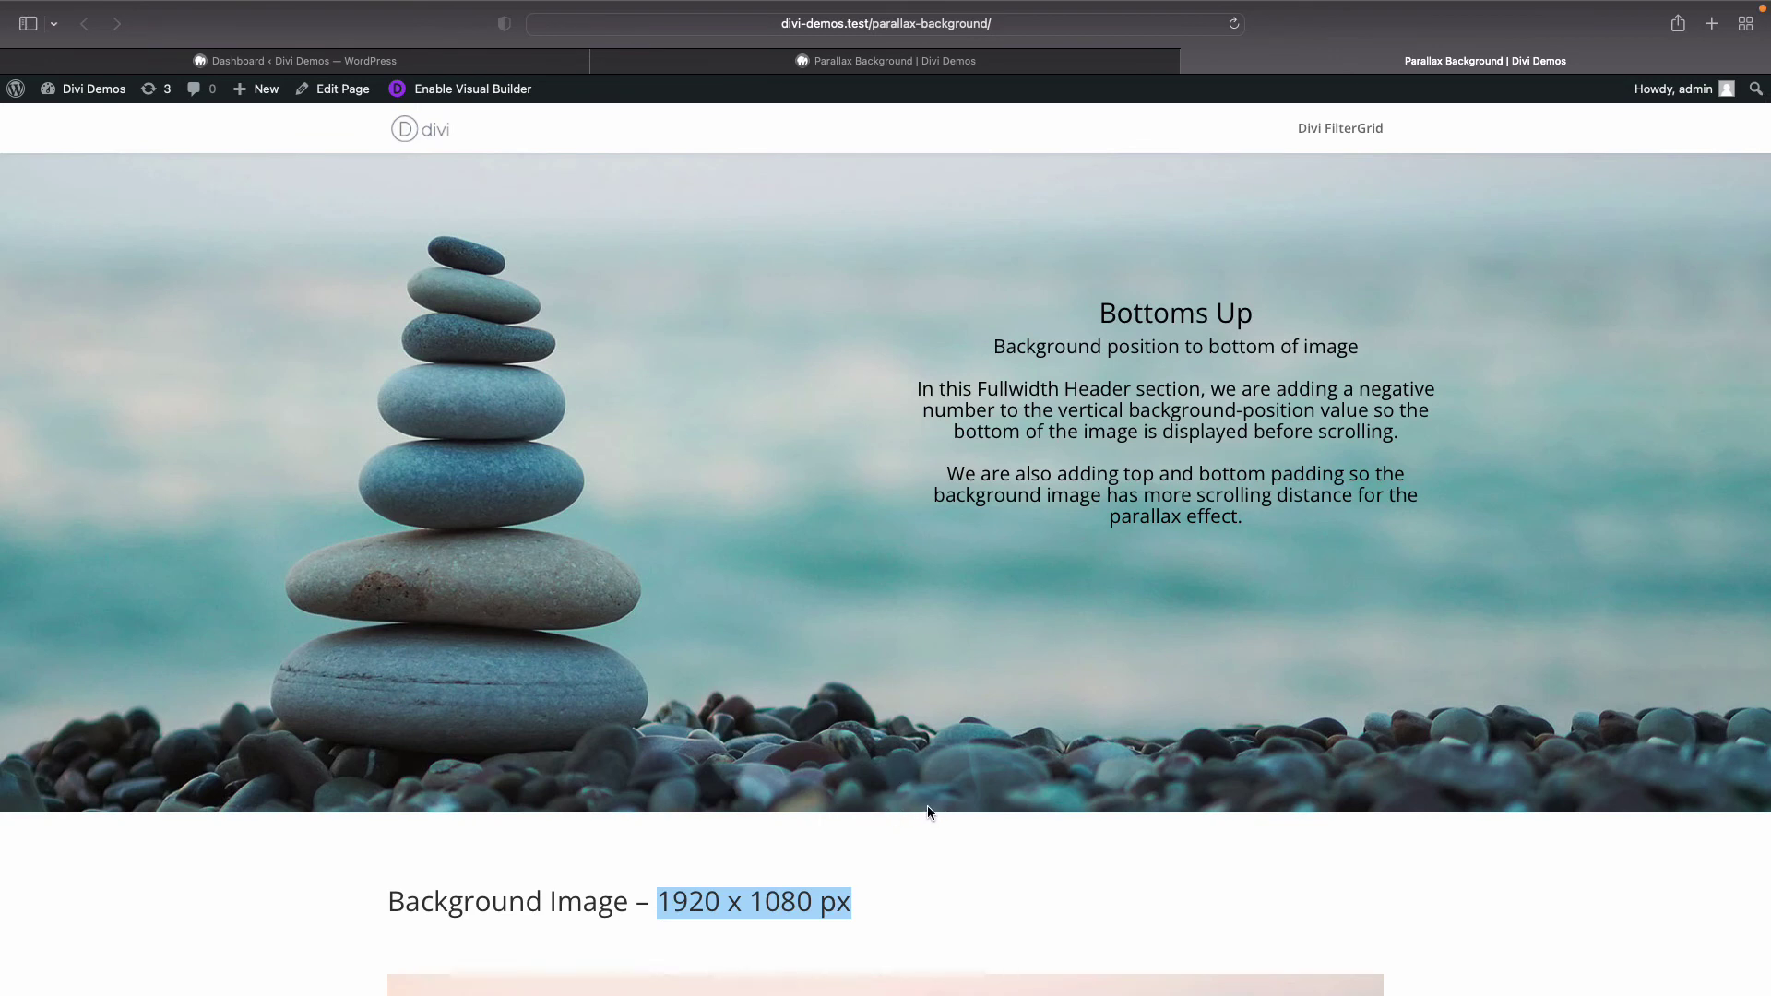
scroll(928, 805, "down", 3)
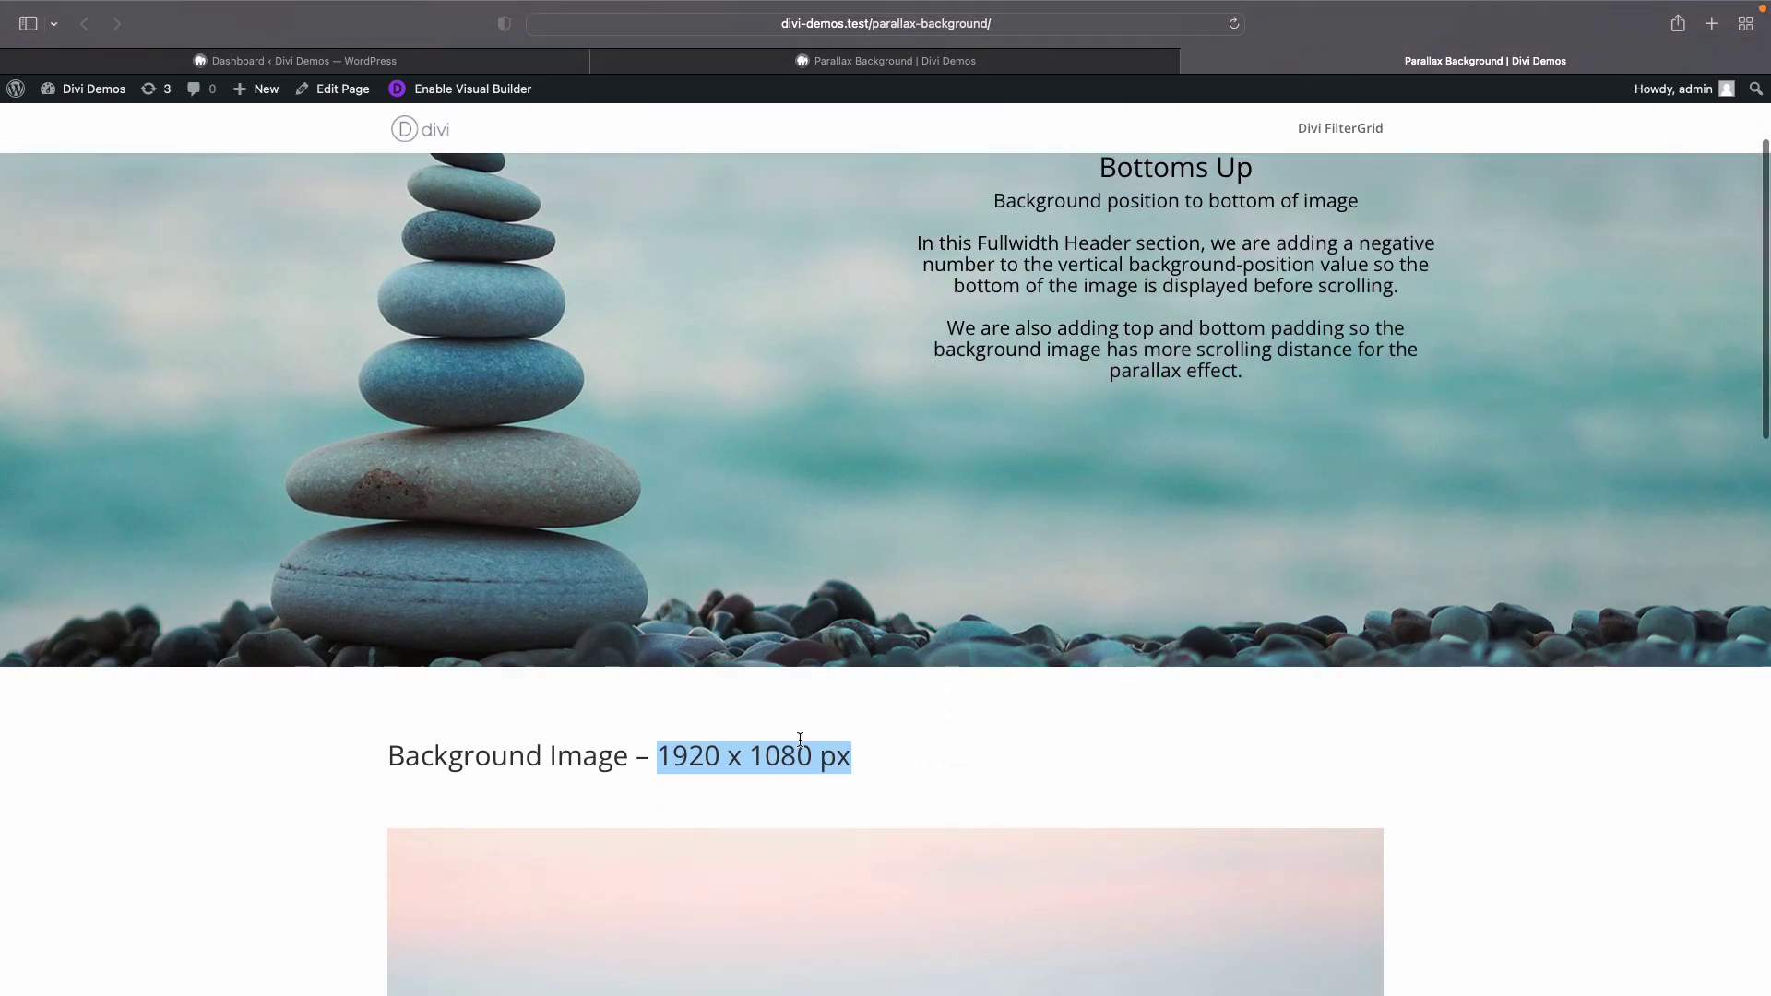
scroll(801, 739, "up", 1)
scroll(801, 744, "down", 2)
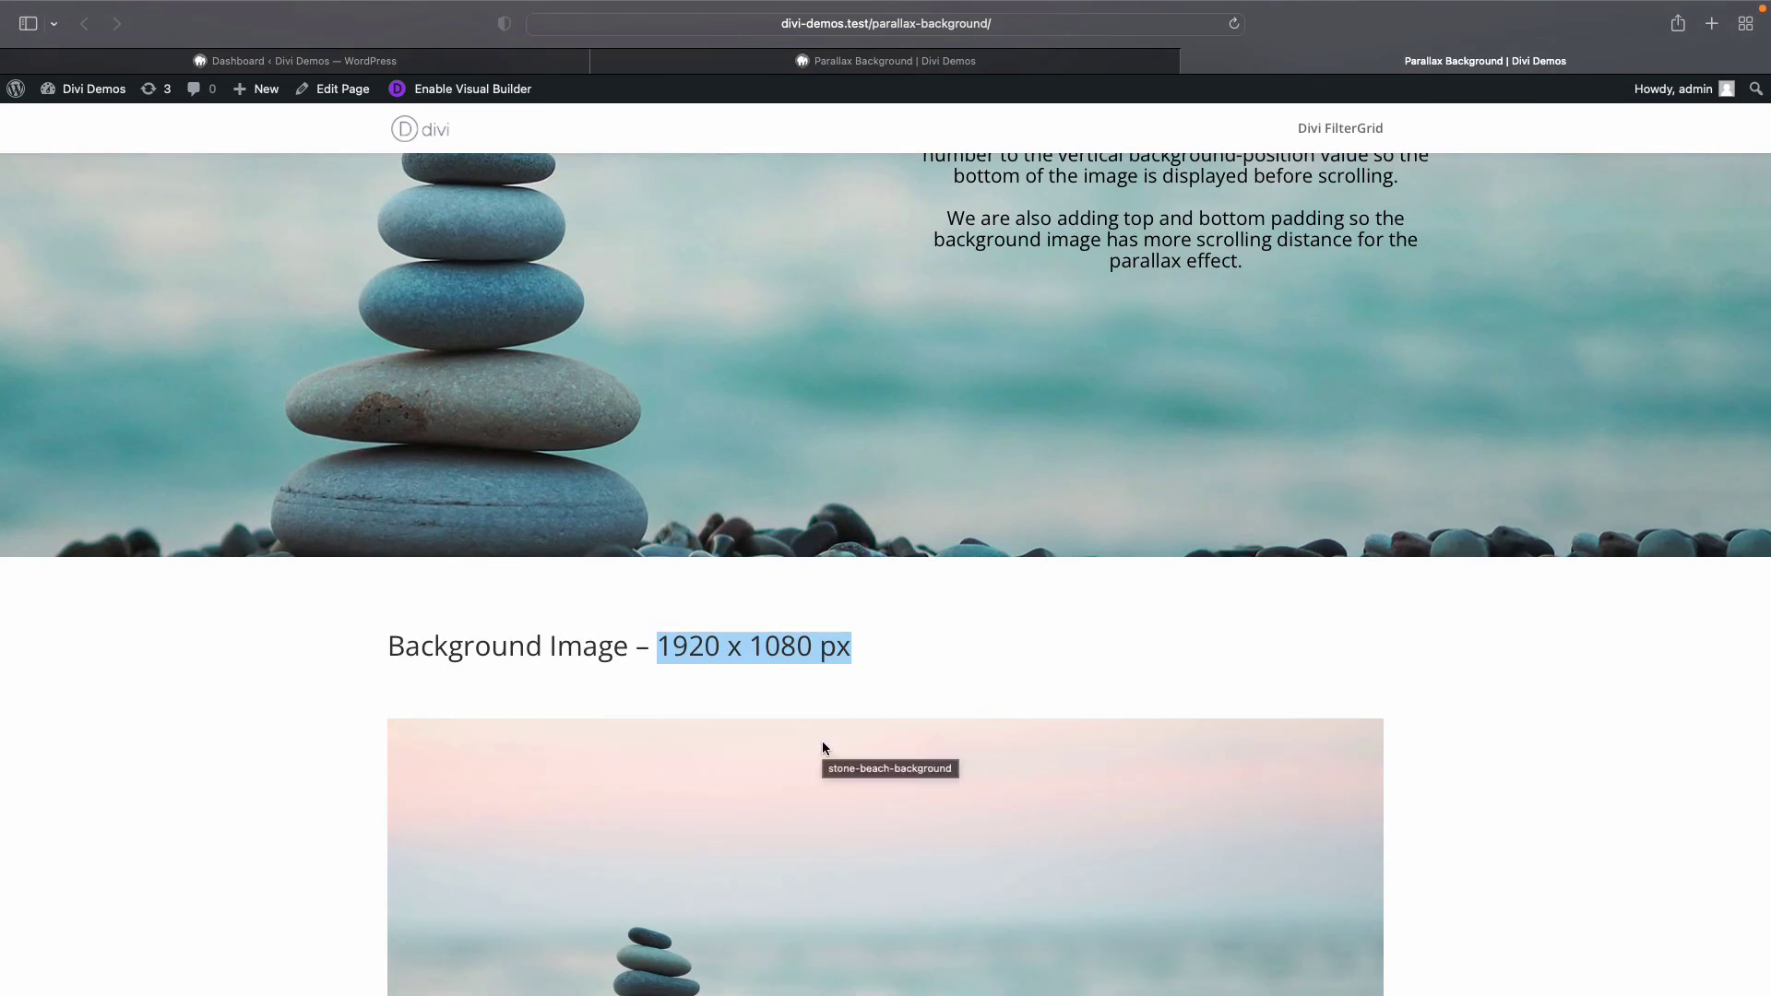
scroll(822, 742, "down", 3)
scroll(823, 742, "down", 5)
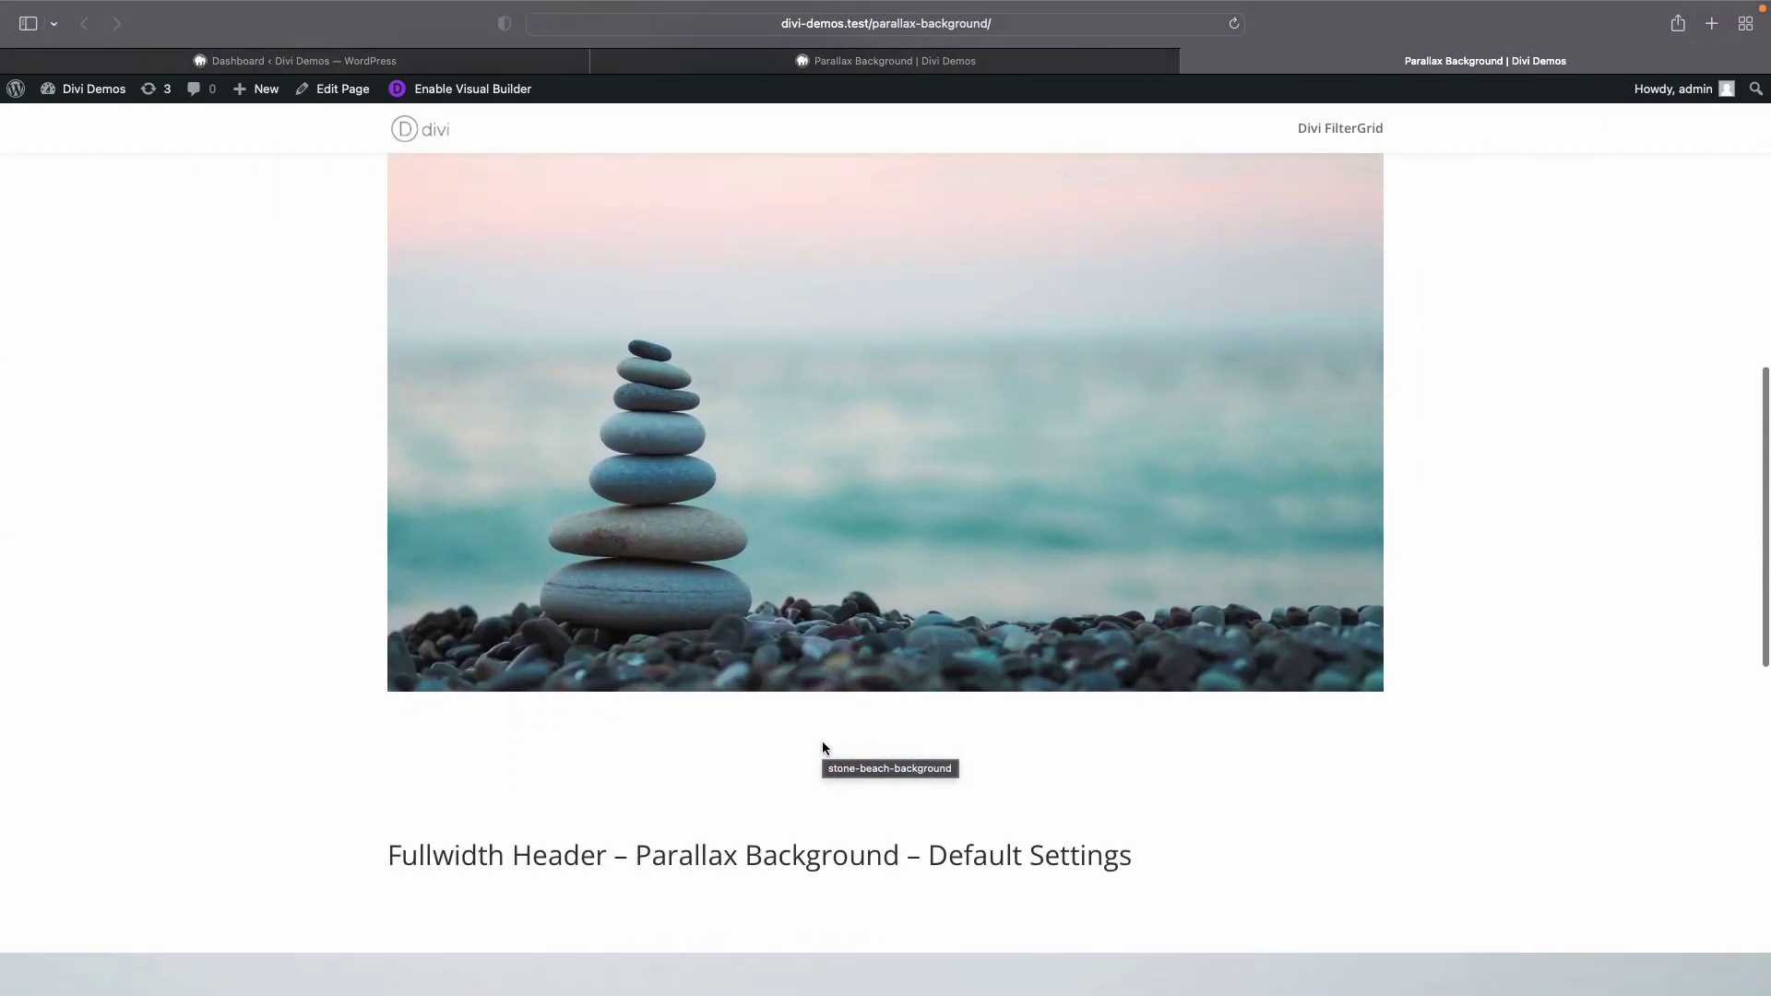
scroll(823, 742, "down", 2)
scroll(823, 747, "down", 7)
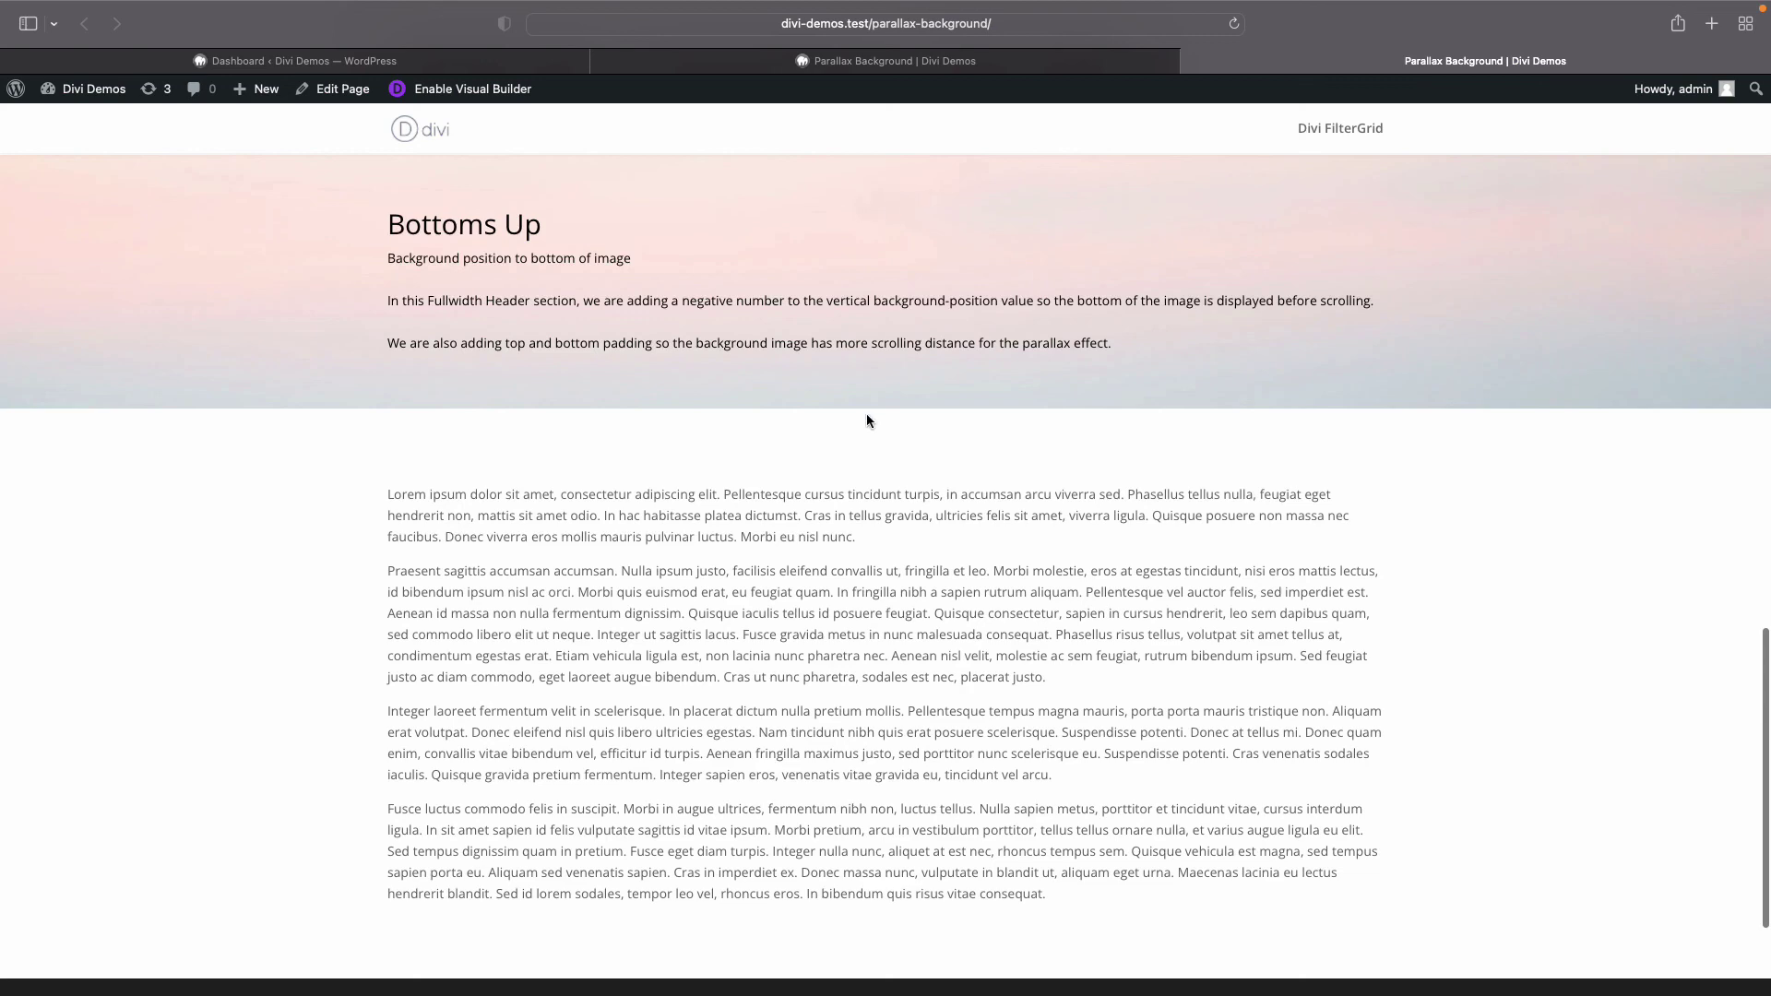
scroll(866, 422, "up", 15)
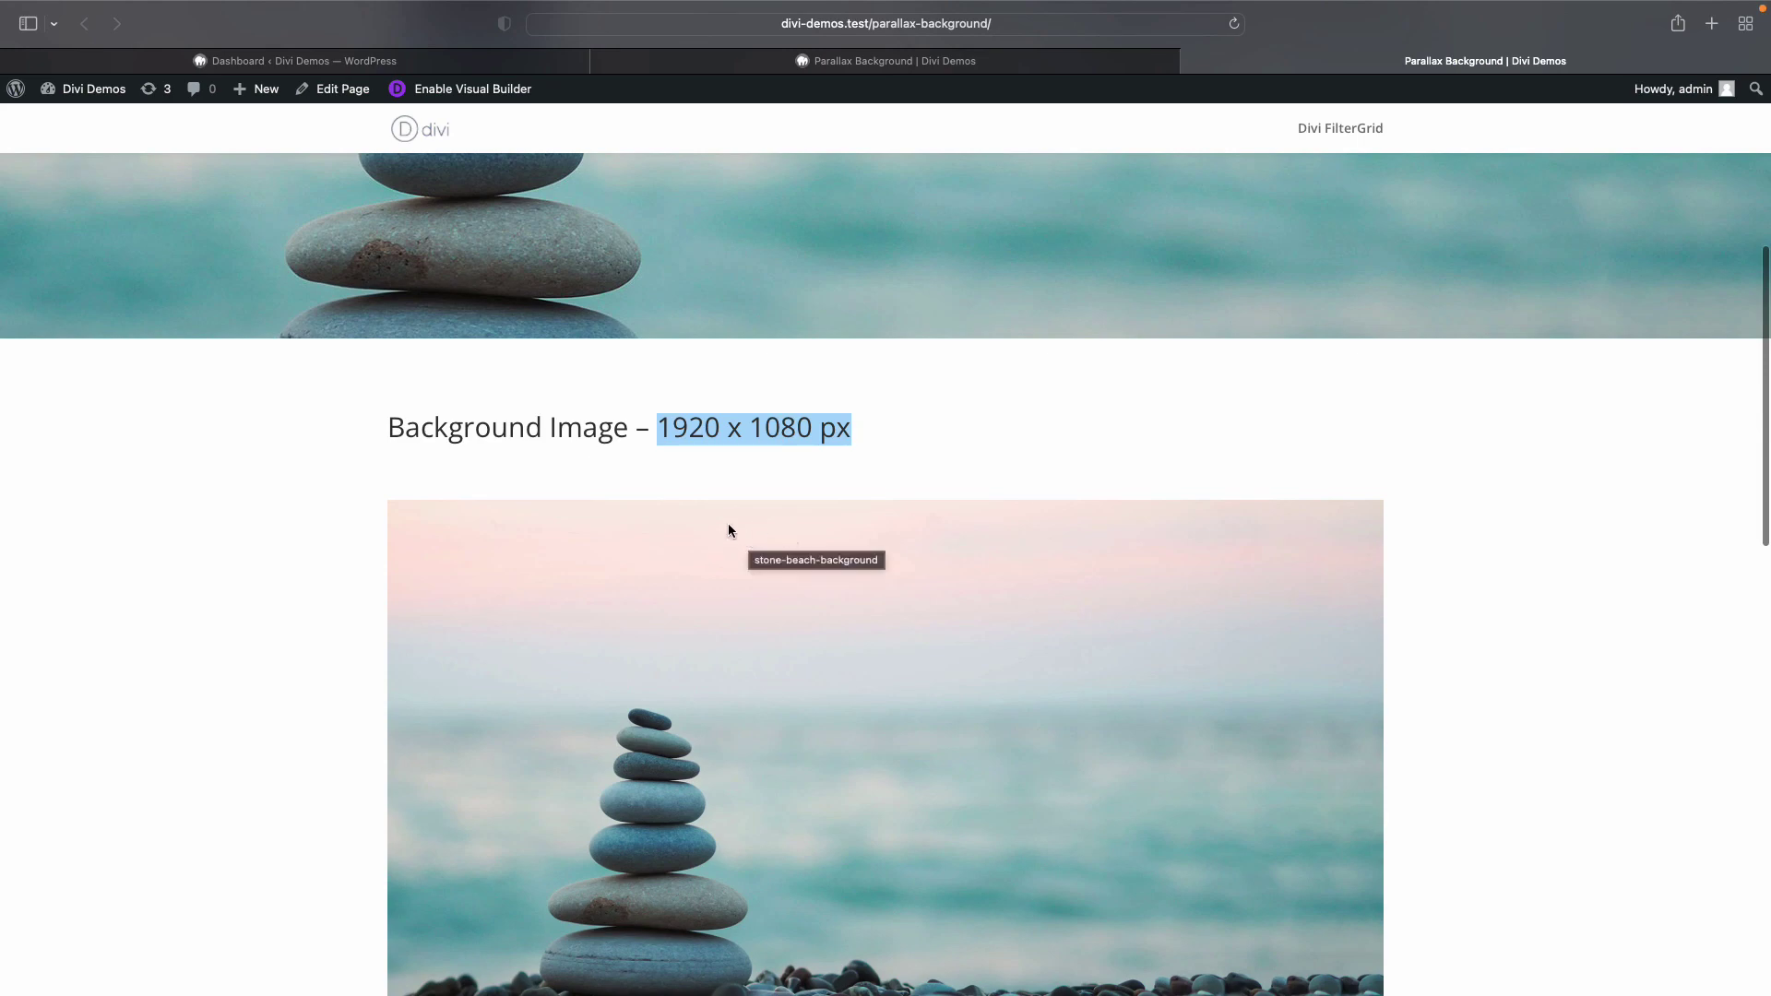
scroll(729, 530, "down", 15)
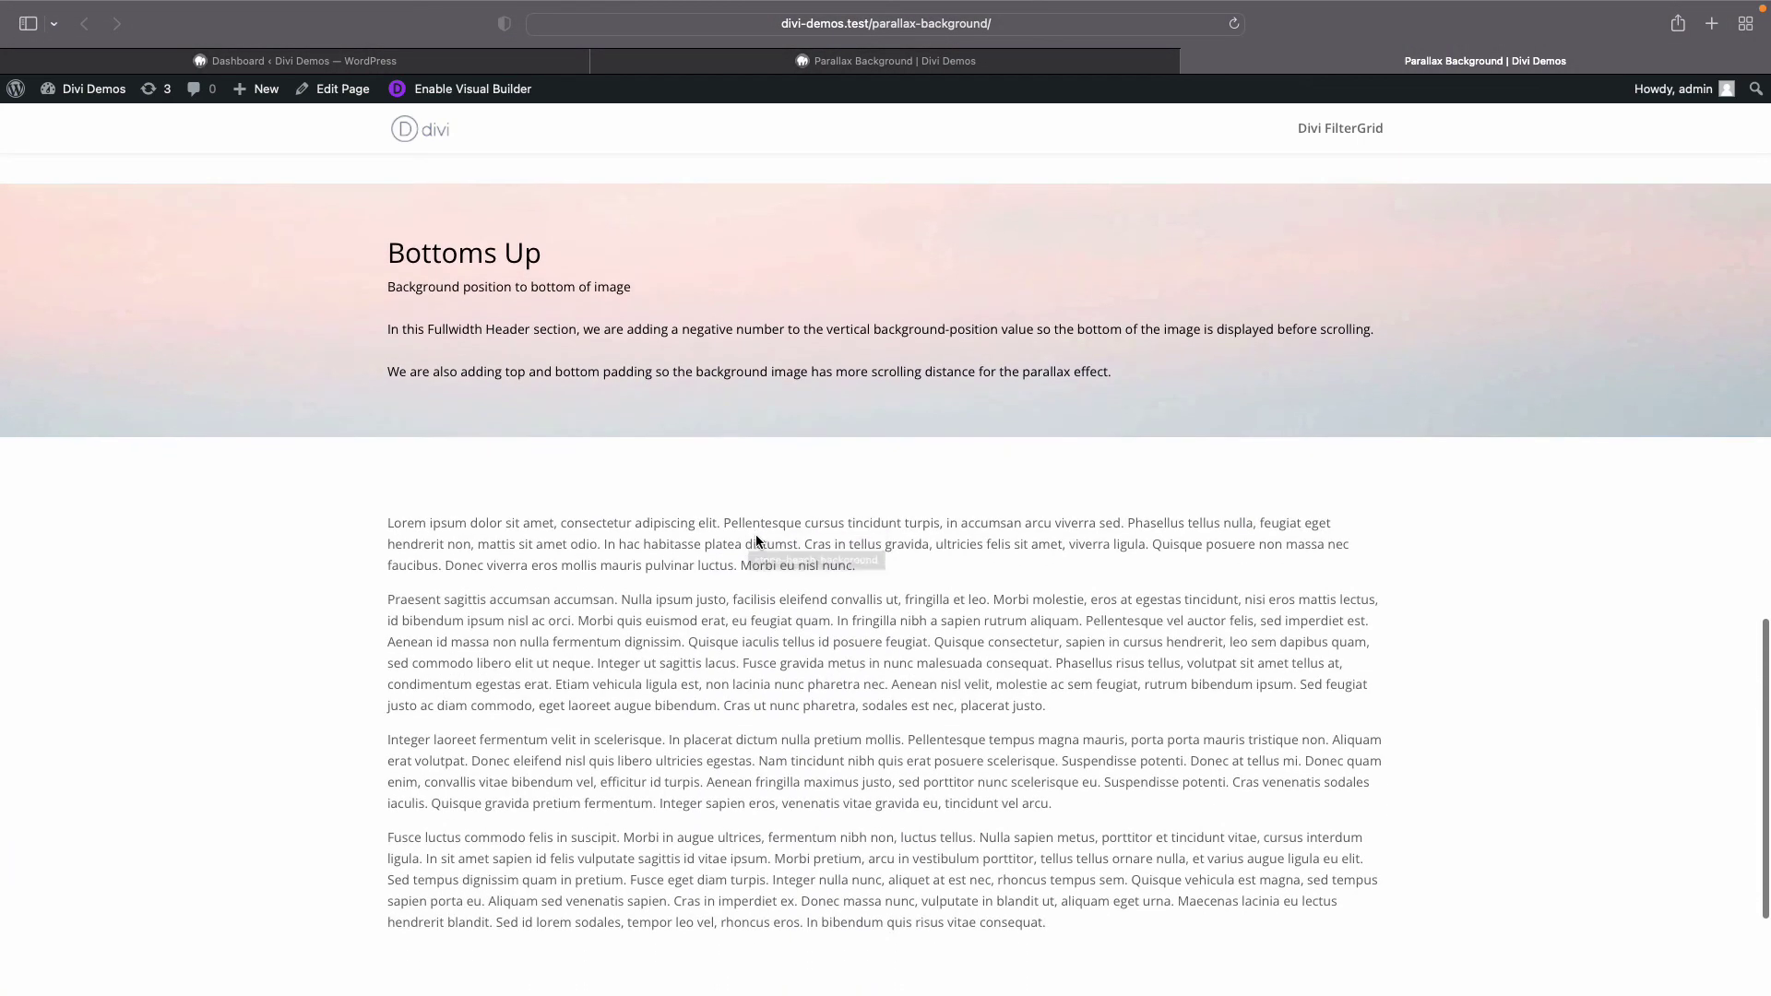
scroll(756, 541, "down", 1)
scroll(757, 535, "up", 20)
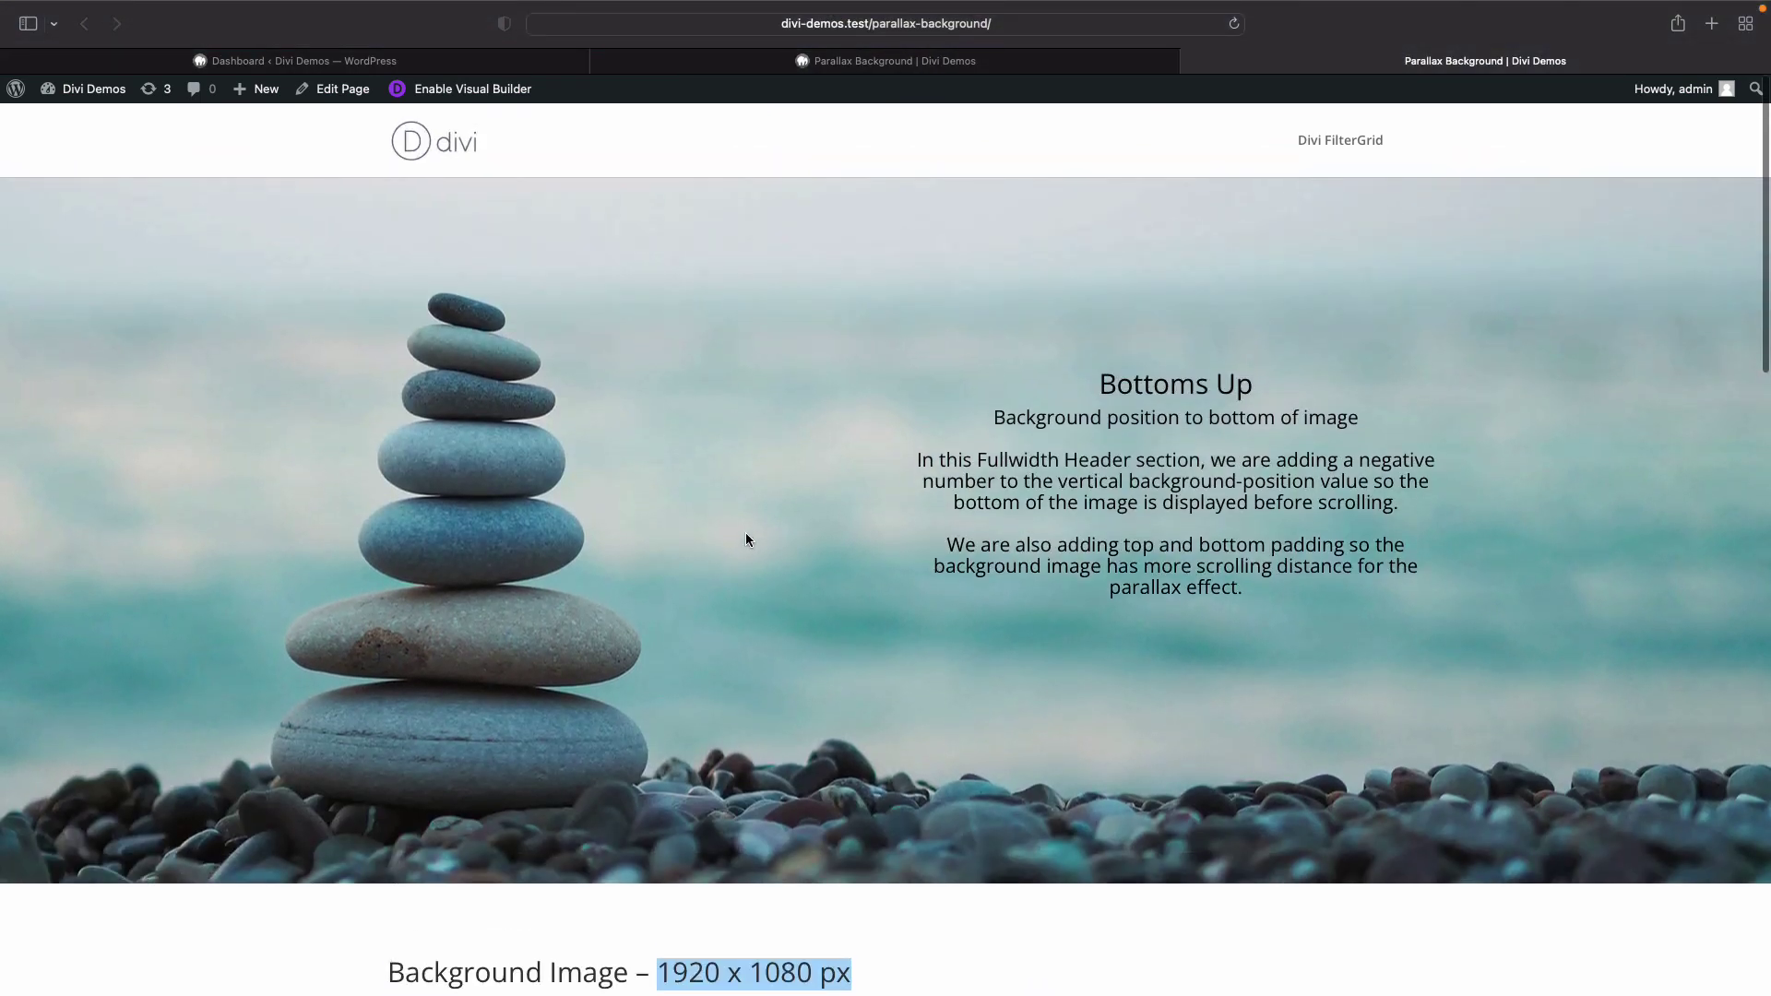
left_click(778, 507)
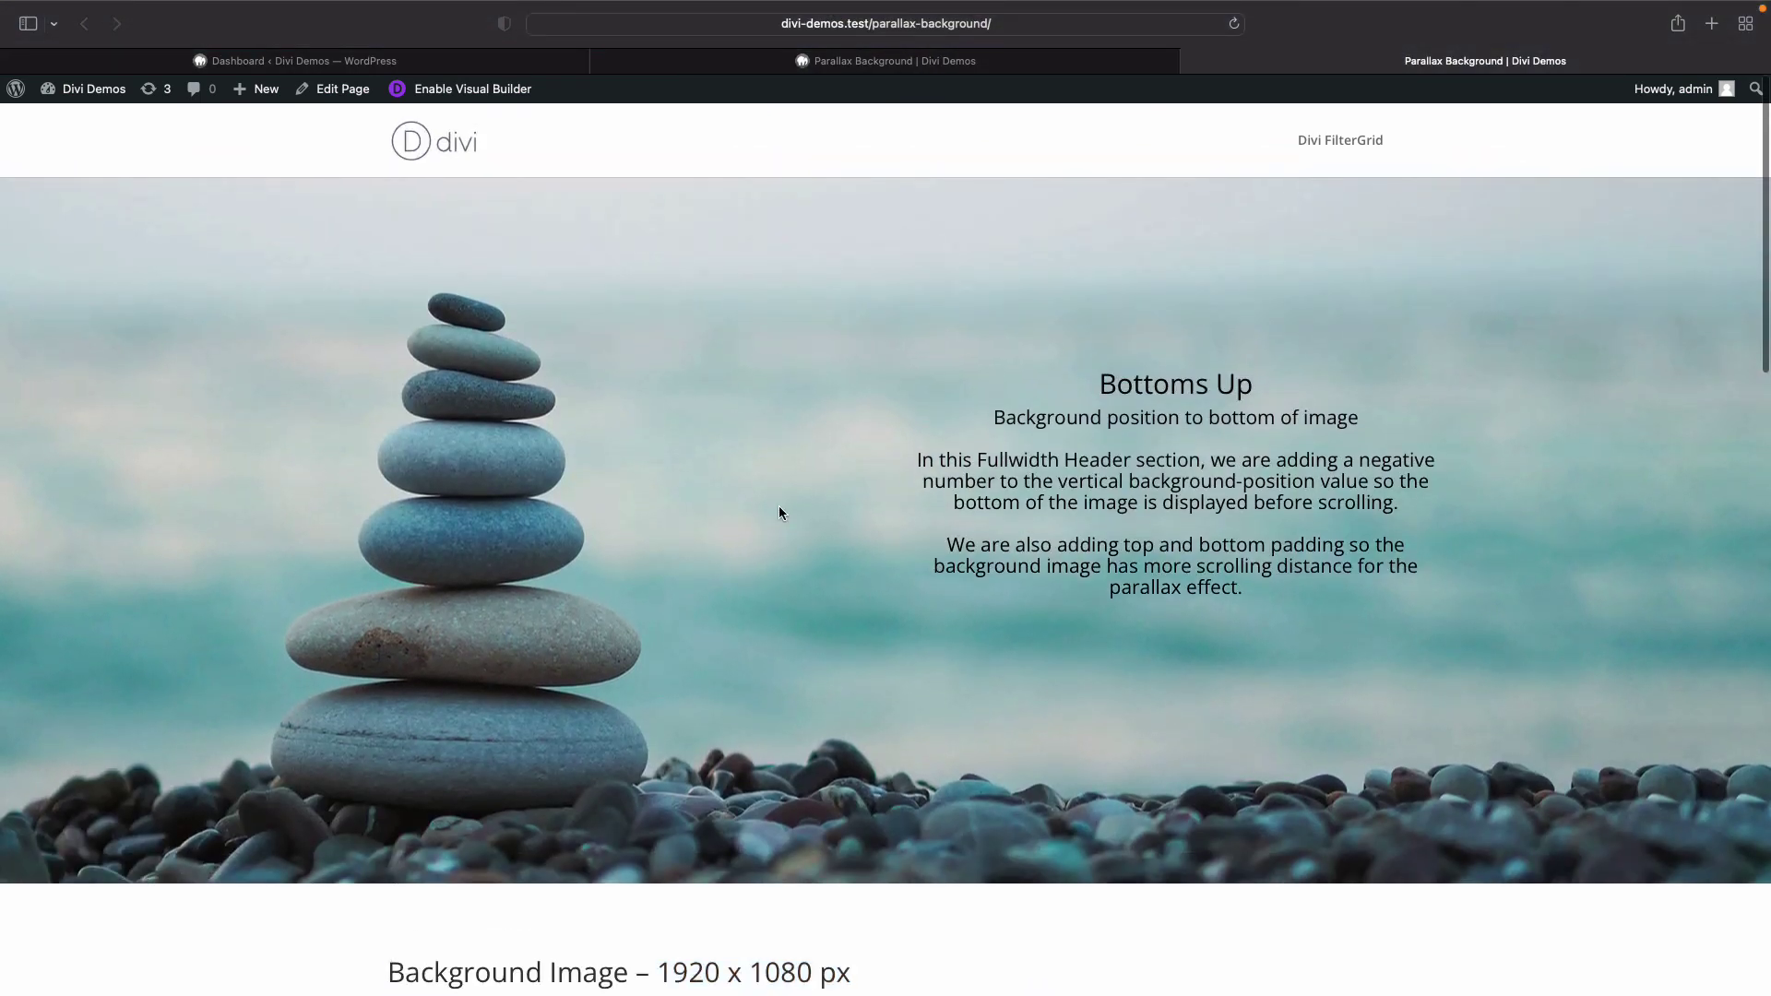